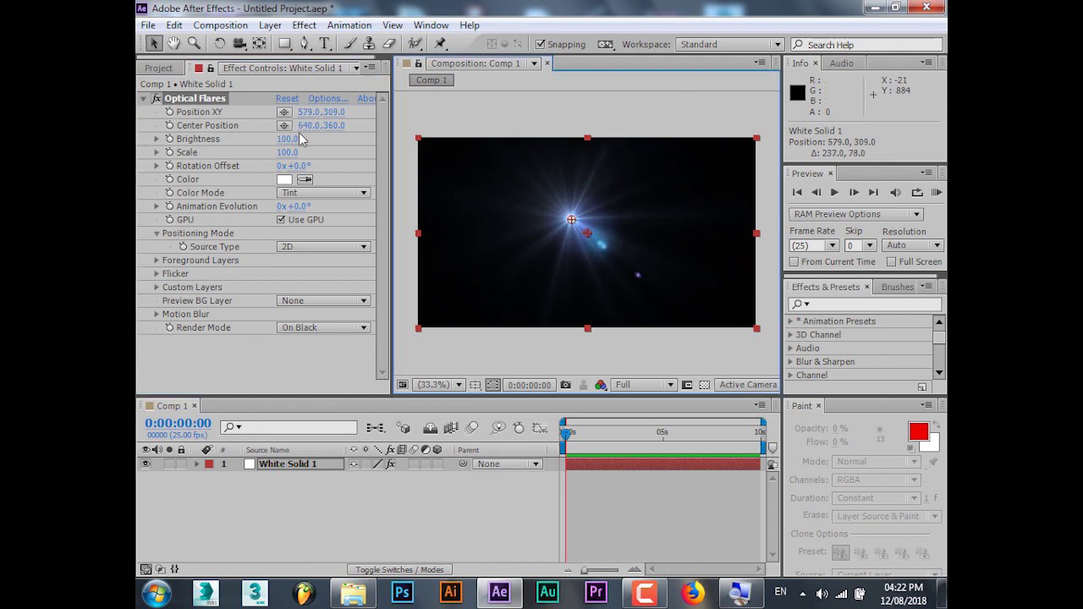
Move the flare to 417, 231 while testing Brightness at 500, and set Brightness back to 100.
mouse_move(287, 139)
left_mouse_down()
mouse_move(349, 138)
mouse_move(285, 141)
left_mouse_up()
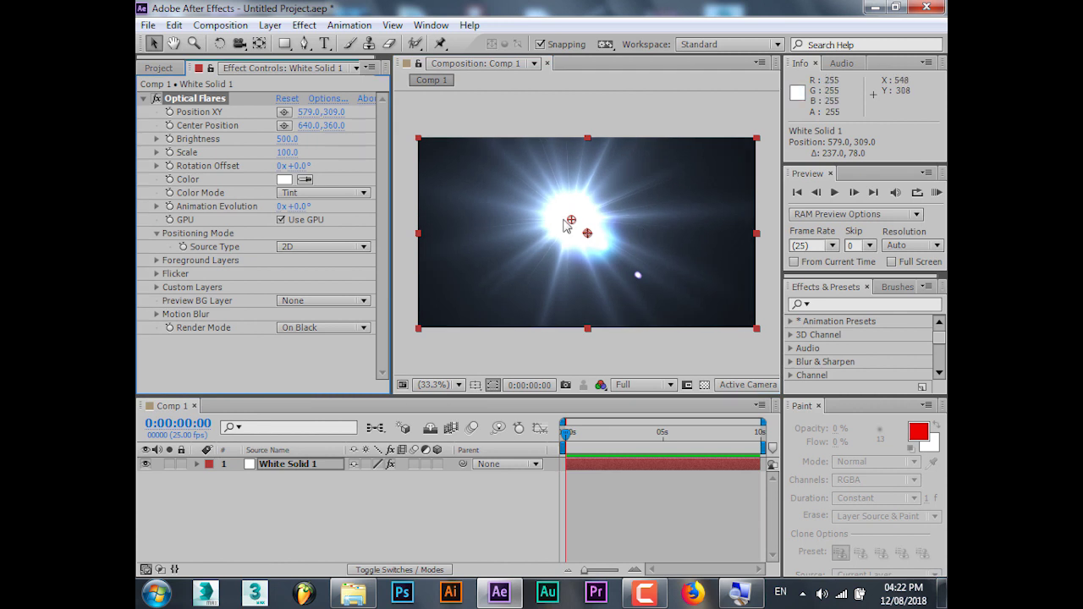
left_click_drag(570, 219, 528, 198)
left_click(287, 139)
type("100")
key("Return")
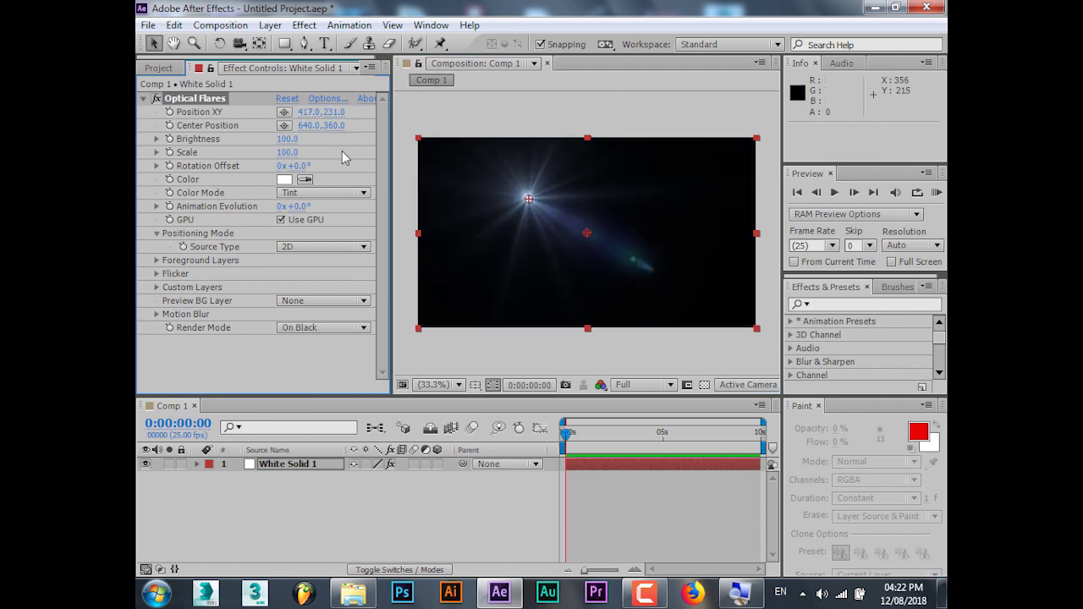
Open the Optical Flares options and go into the Pro Presets 2 folder of the preset browser.
left_click(321, 100)
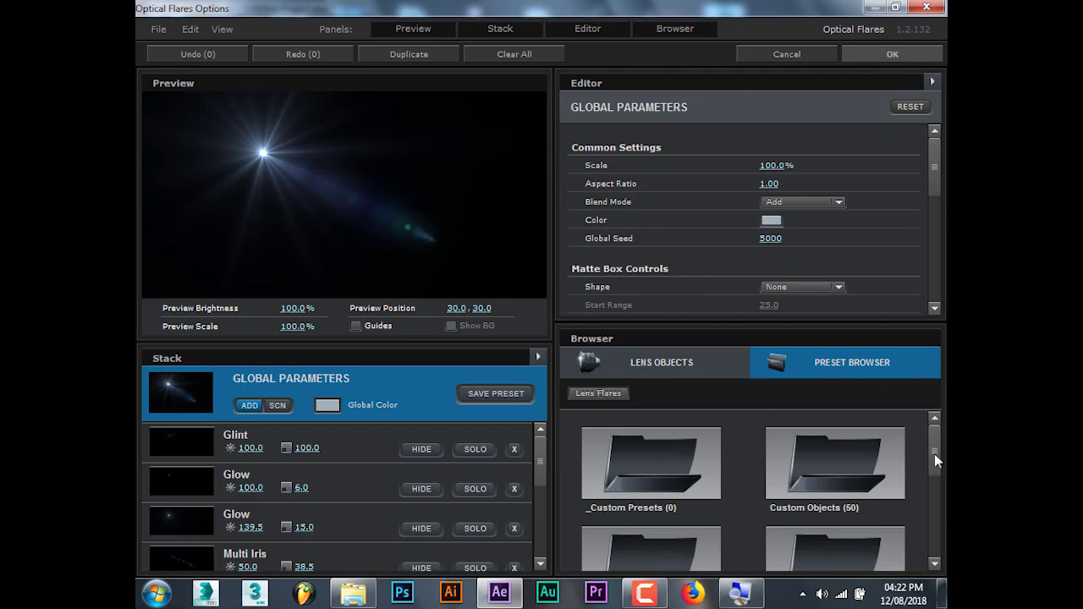
scroll(934, 453, "down", 5)
double_click(669, 501)
Try out the Blindness, Chromatastic, Crystalize and Cross Color presets, moving the flare in the preview.
left_click(637, 427)
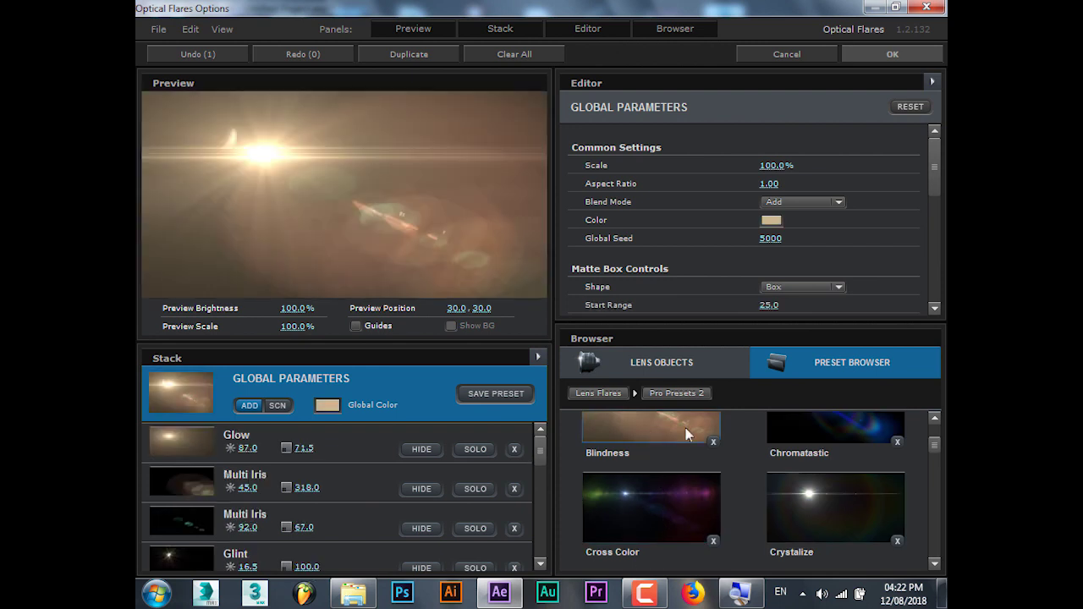
left_click_drag(318, 202, 413, 157)
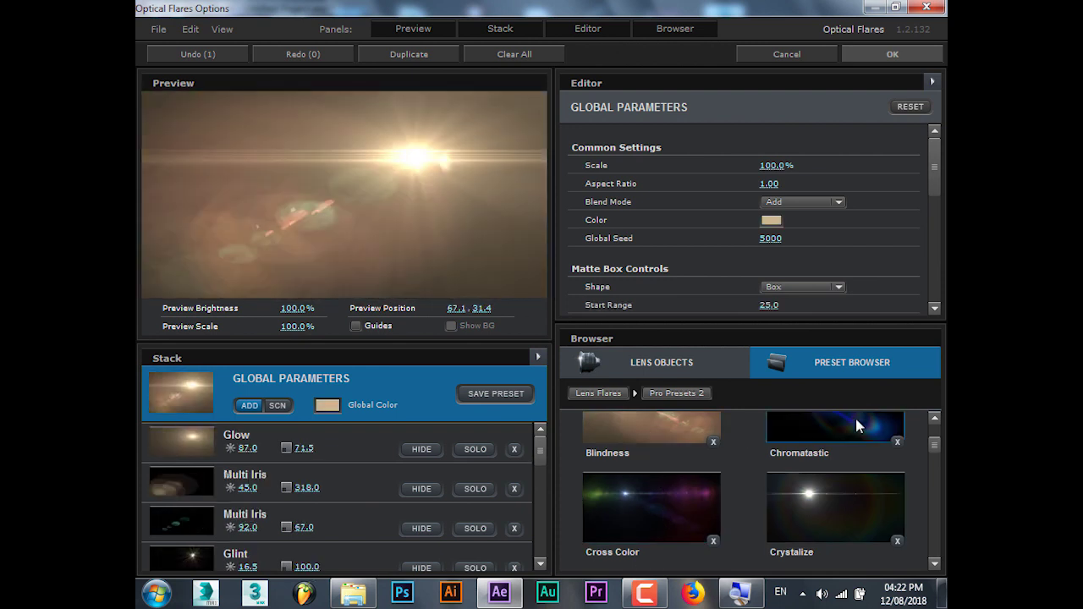
left_click(846, 433)
left_click(834, 502)
left_click(666, 495)
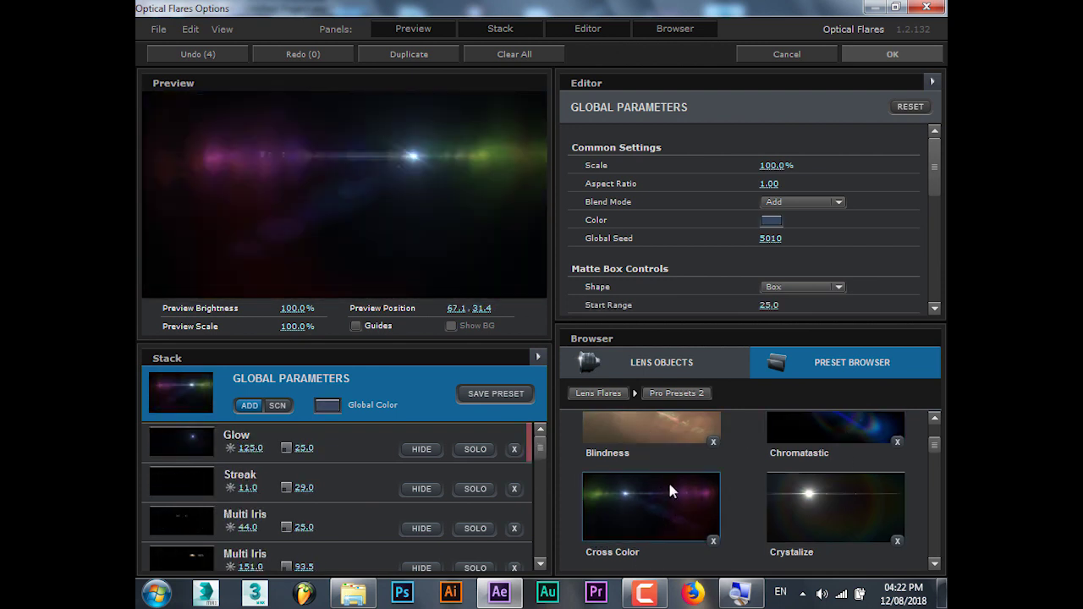
Try more Pro Presets 2 flares, including Glamour, moving the light source around the preview.
scroll(673, 487, "down", 2)
left_click(657, 460)
left_click(652, 537)
mouse_move(410, 282)
left_mouse_down()
mouse_move(427, 264)
mouse_move(279, 176)
mouse_move(492, 100)
mouse_move(514, 105)
mouse_move(187, 186)
mouse_move(436, 202)
mouse_move(647, 139)
mouse_move(649, 168)
mouse_move(476, 167)
left_mouse_up()
scroll(711, 456, "down", 1)
scroll(711, 457, "down", 1)
left_click(666, 515)
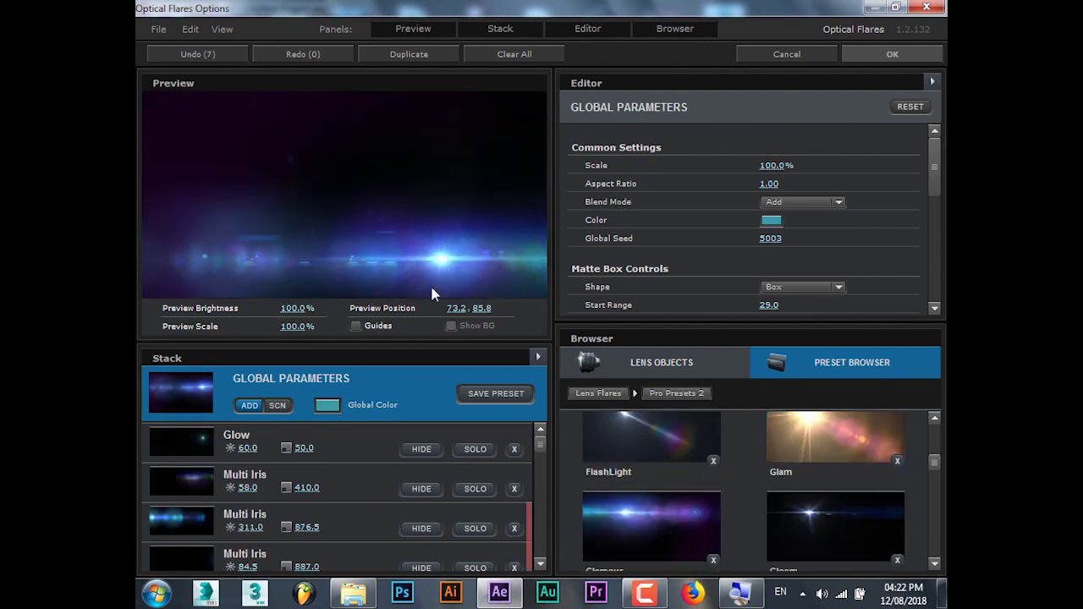
left_click_drag(331, 120, 457, 176)
Choose the Running preset from Pro Presets 2 and apply it to the flare effect.
scroll(861, 539, "down", 5)
left_click(861, 539)
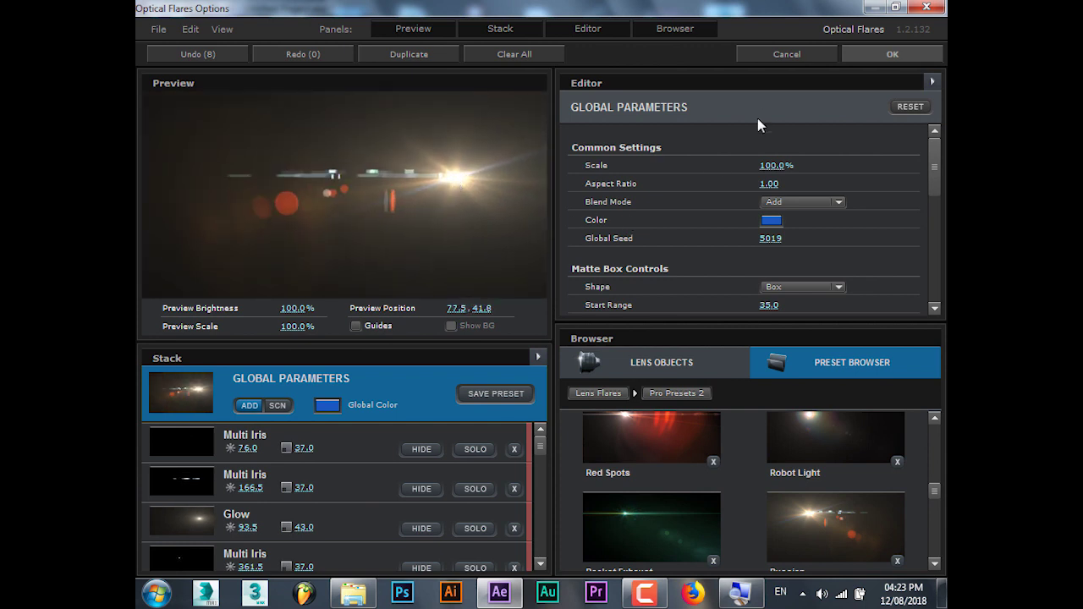
left_click(910, 53)
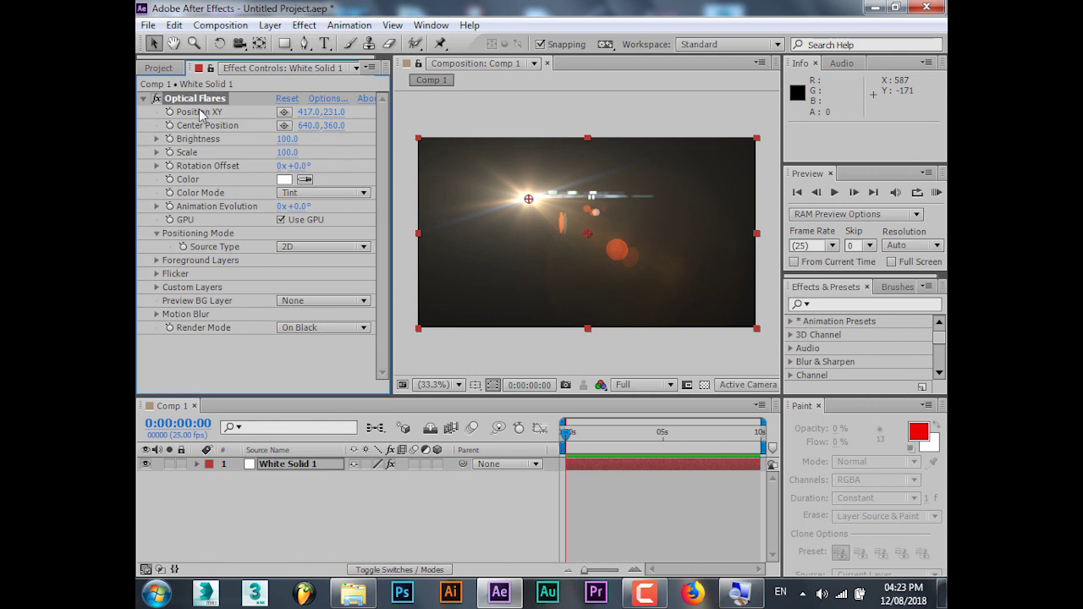
Animate the flare's Position XY from the first frame to a point past the frame's right edge, and scrub through the motion.
left_click(170, 113)
left_click_drag(565, 431, 595, 433)
left_click_drag(528, 200, 904, 235)
left_click_drag(594, 433, 570, 430)
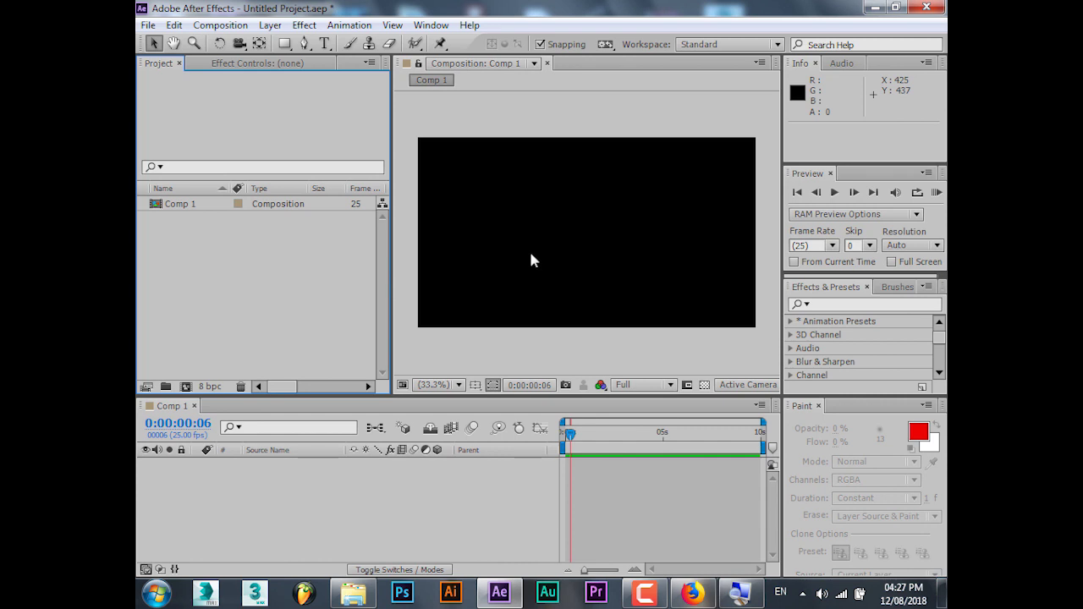
Import 111.jpg, the GreenScreen Raw footage video and SRST_AsiaMinor_Field.mp3 from Work Files > Green Screen.
left_click(353, 594)
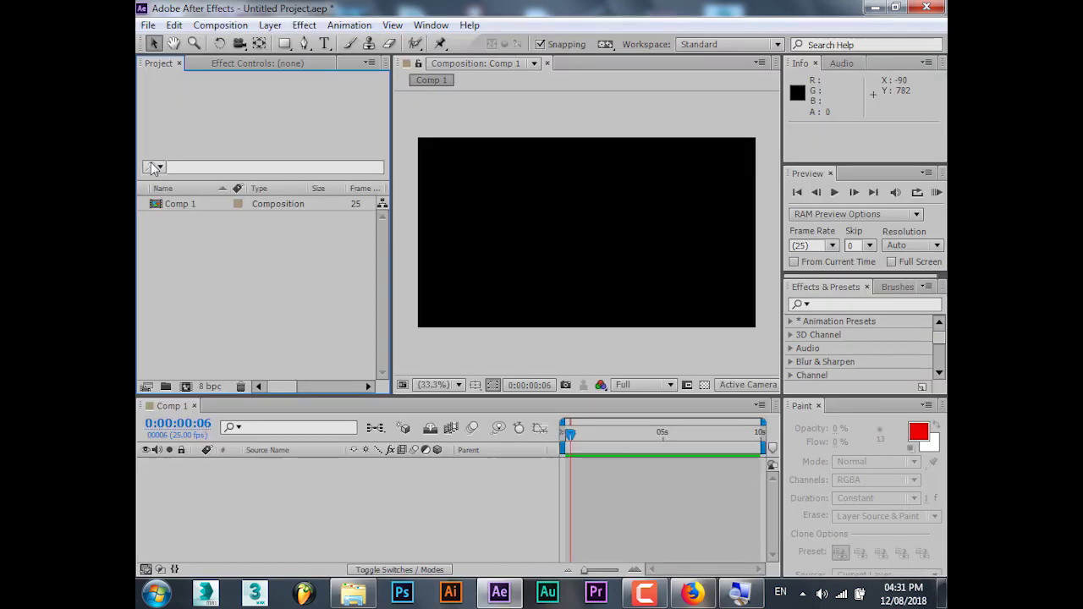
double_click(227, 262)
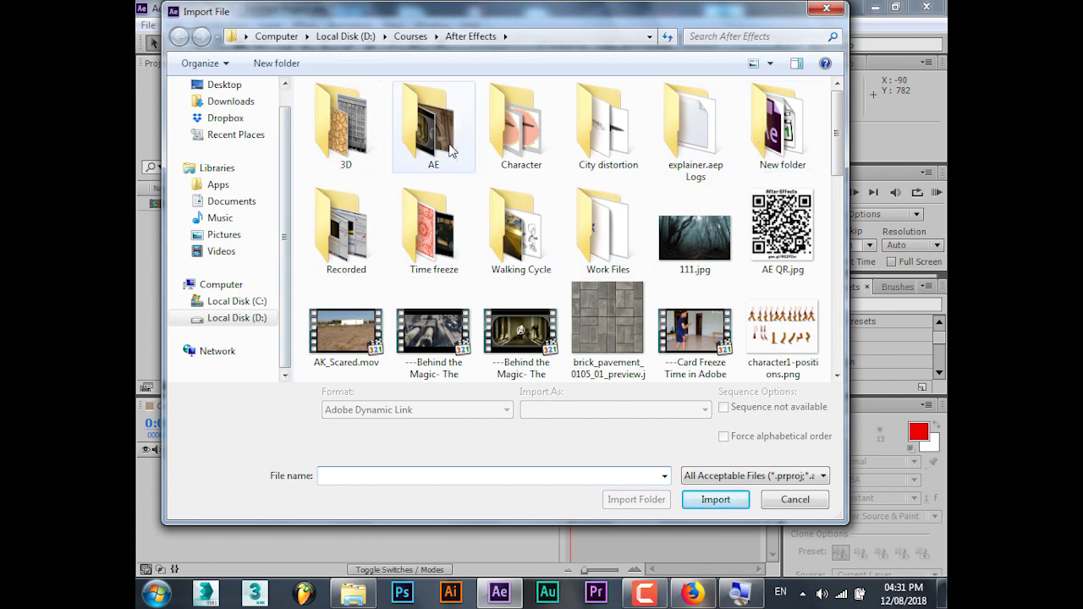
double_click(595, 231)
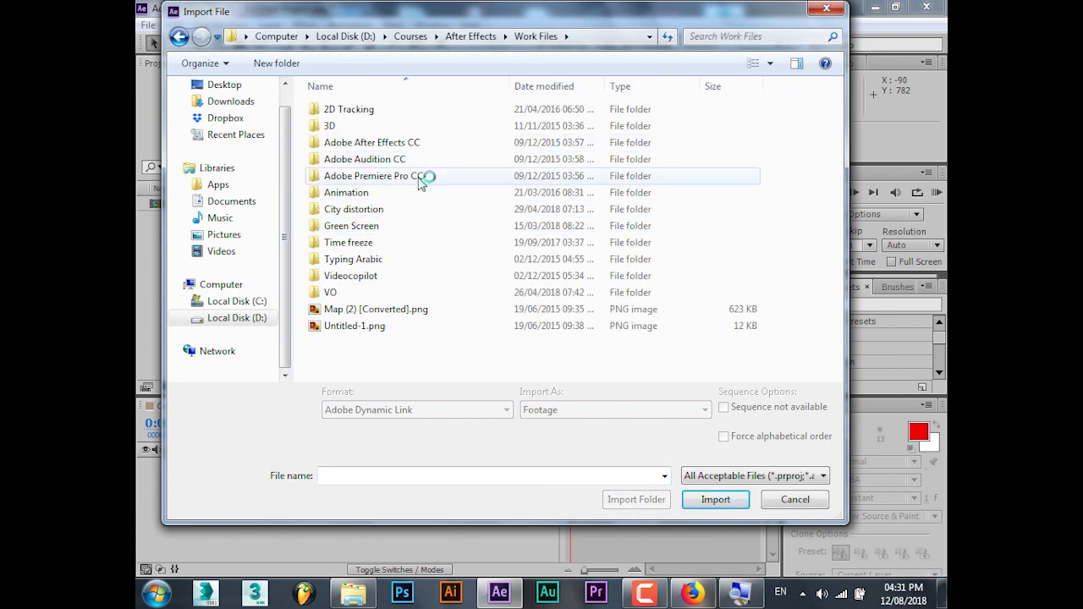
double_click(405, 226)
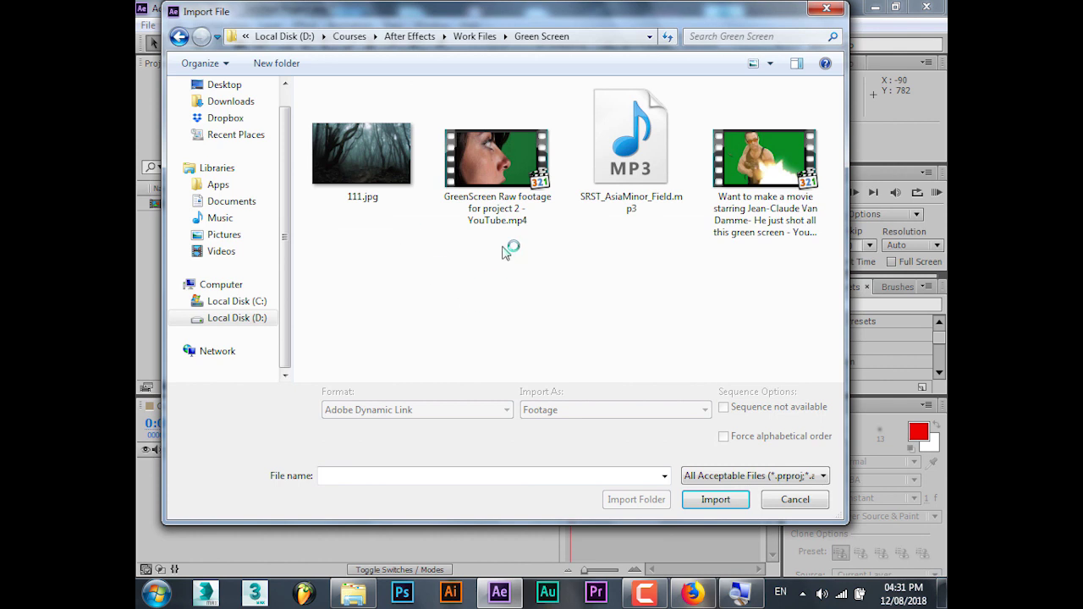
left_click_drag(564, 298, 343, 193)
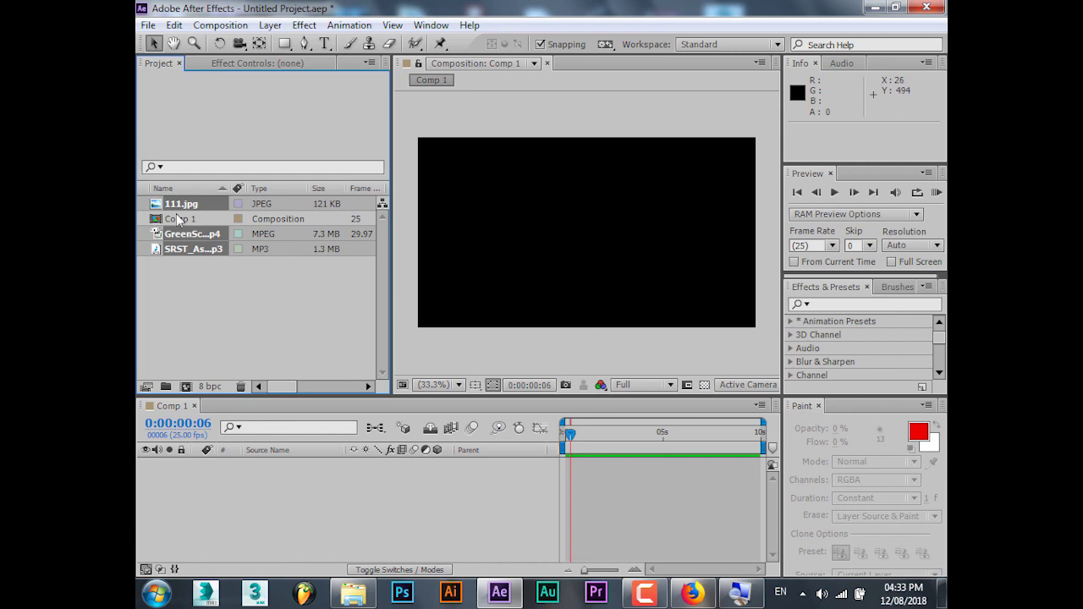
Add the GreenScreen footage to Comp 1 and scale it down to about 78%.
left_click(181, 222)
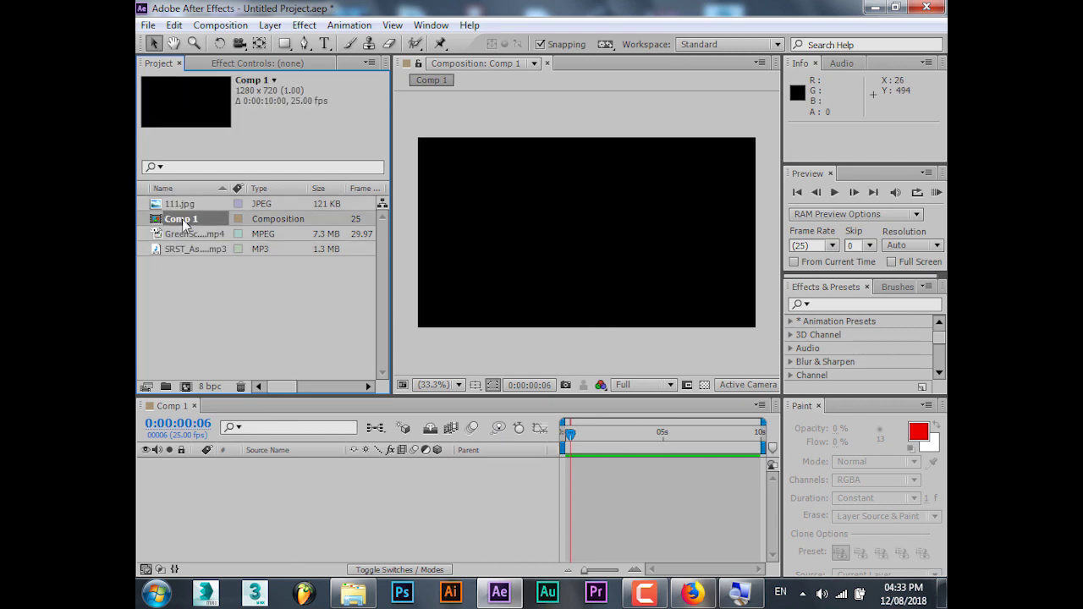
left_click_drag(176, 236, 288, 545)
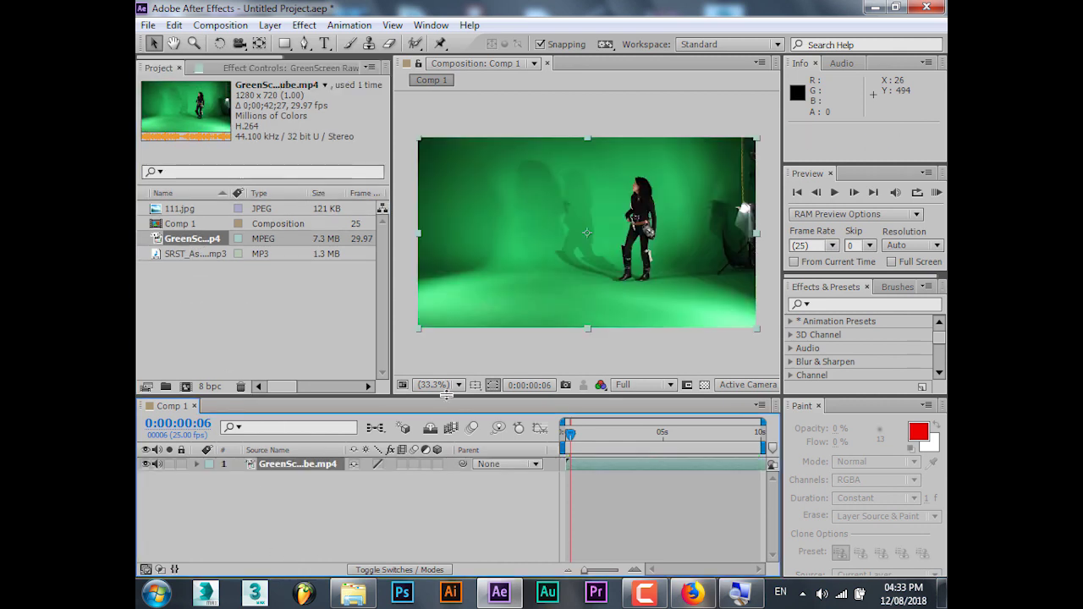
left_click_drag(753, 327, 720, 312)
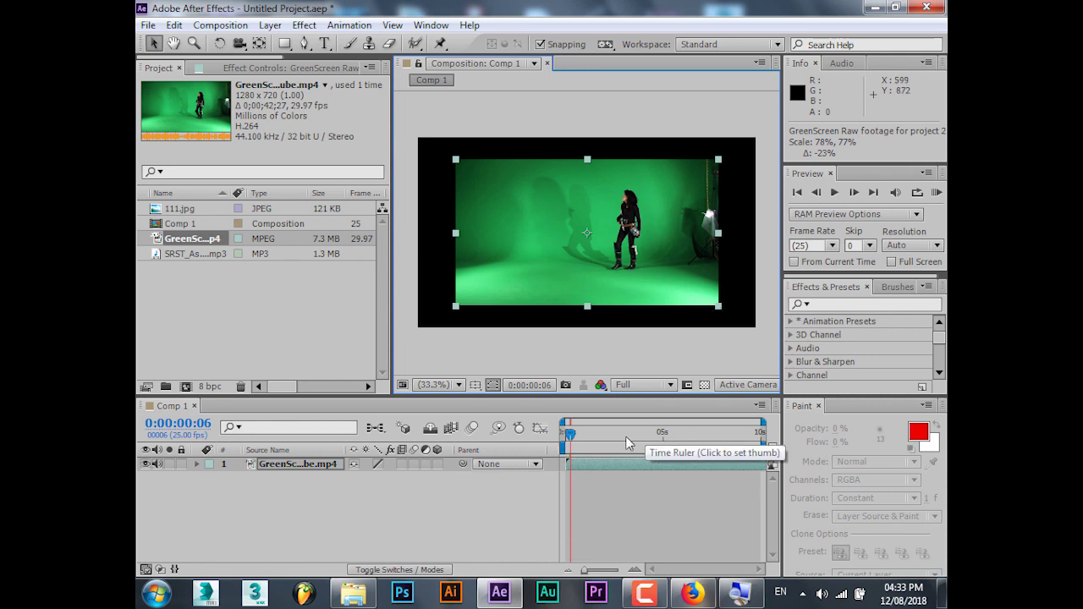
Scrub Comp 1 from start to end to compare its duration with the footage.
left_click_drag(570, 434, 770, 430)
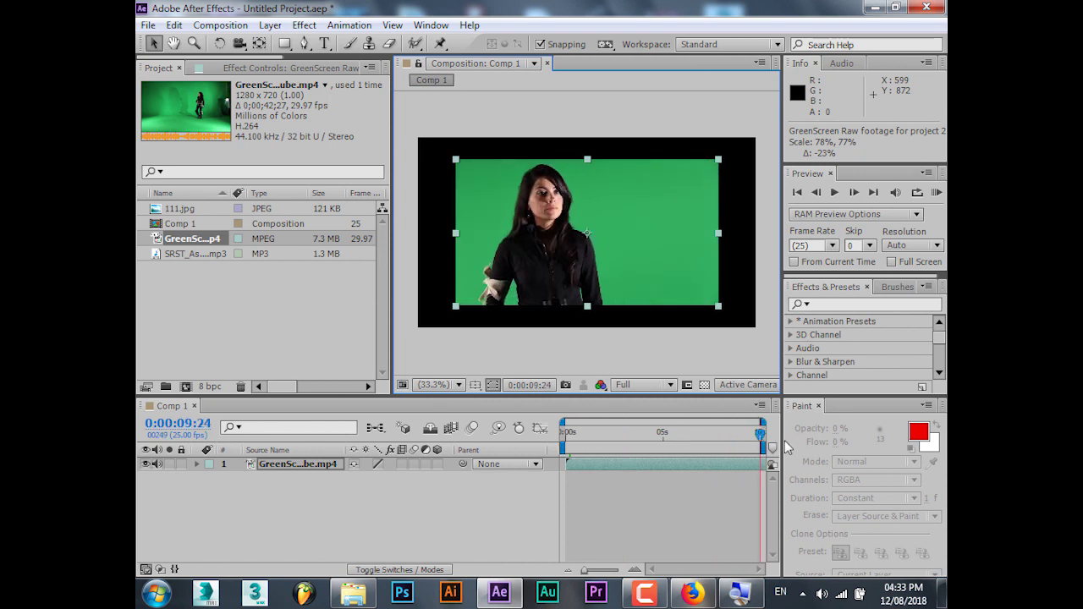
left_click(760, 457)
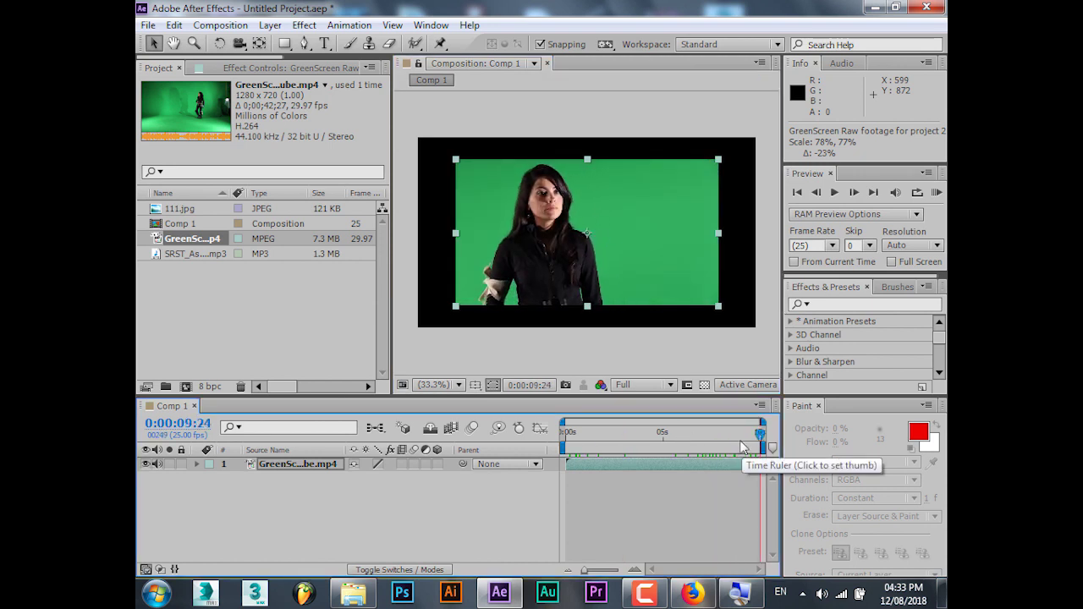
key("space")
Remove the footage layer, then delete Comp 1 and all three imported files from the project.
key("Delete")
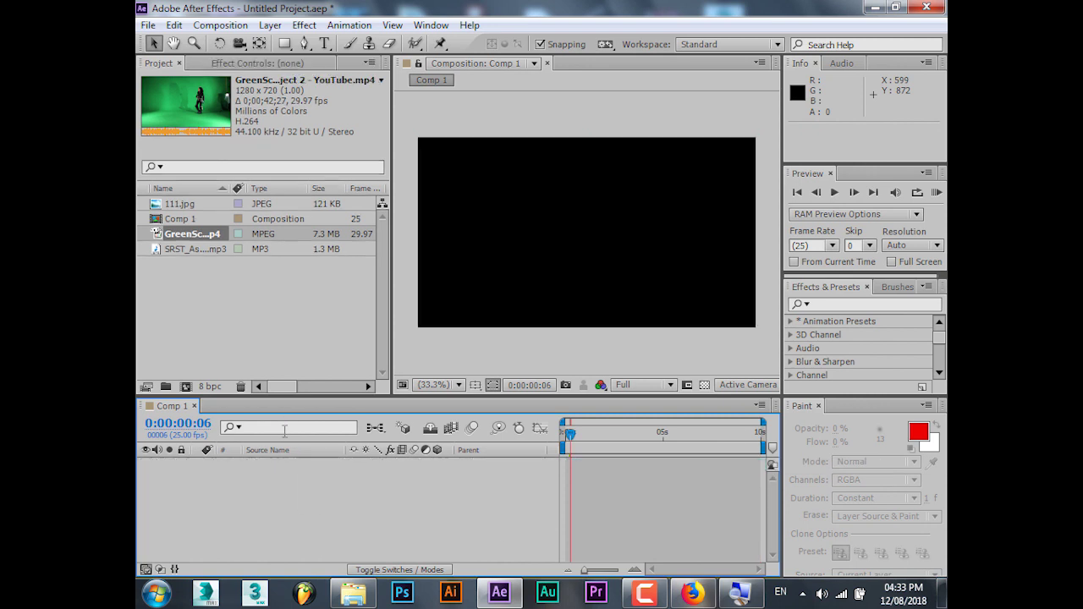
left_click(200, 225)
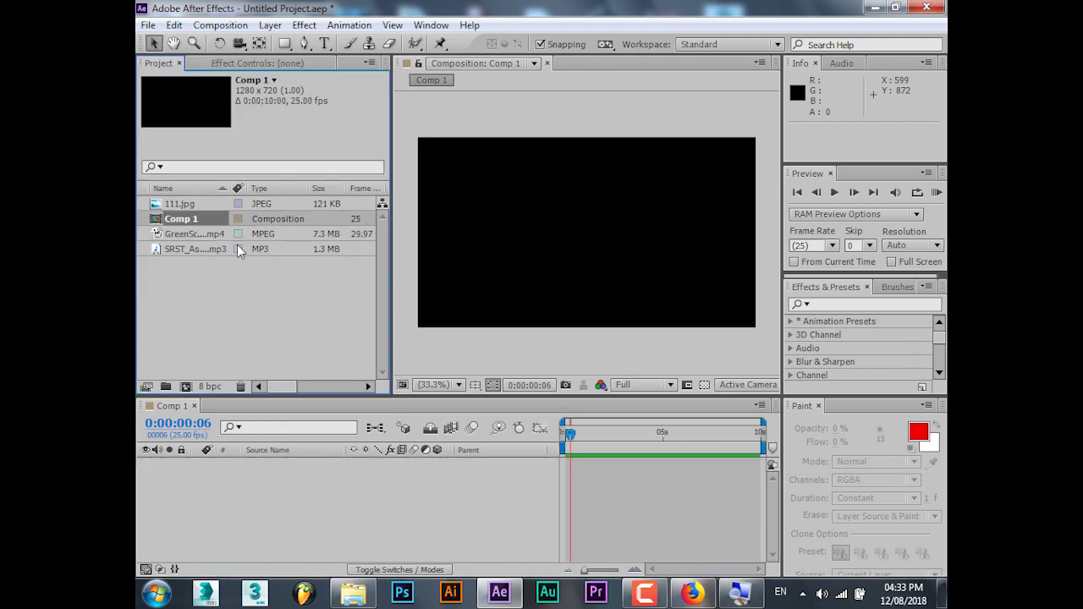
key("Delete")
left_click_drag(237, 247, 149, 181)
key("Delete")
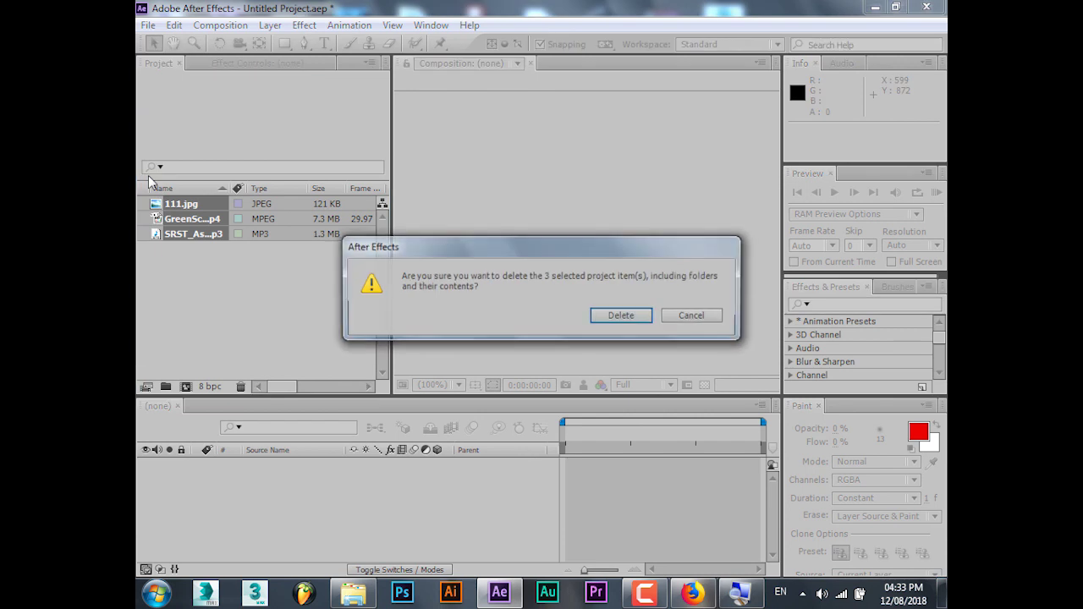
key("Return")
Import 111.jpg, the GreenScreen Raw footage video and SRST_AsiaMinor_Field.mp3 as footage from the Green Screen folder.
double_click(227, 267)
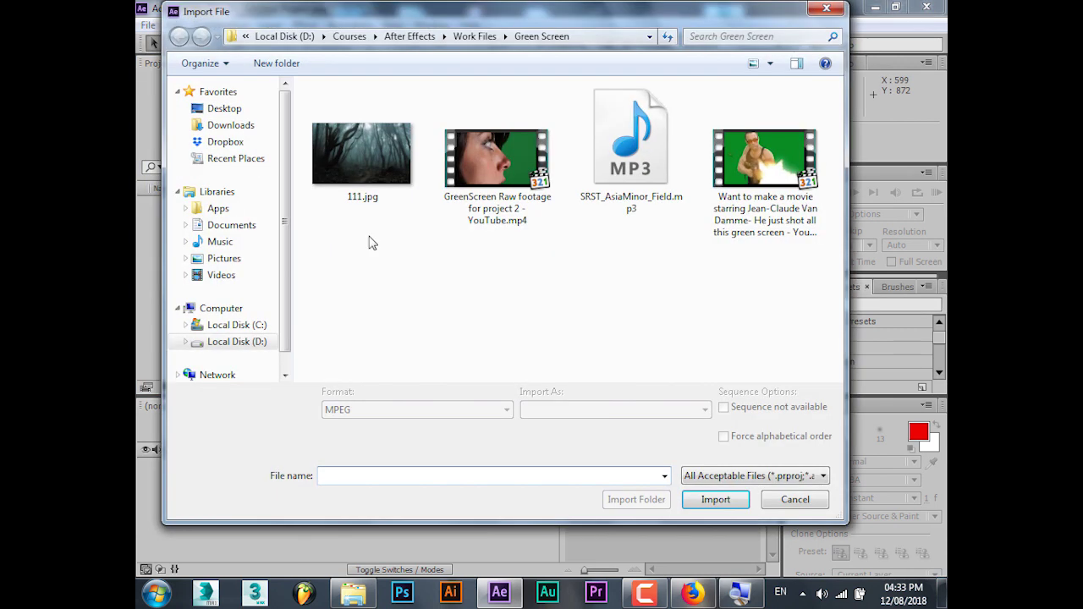
left_click_drag(362, 250, 677, 85)
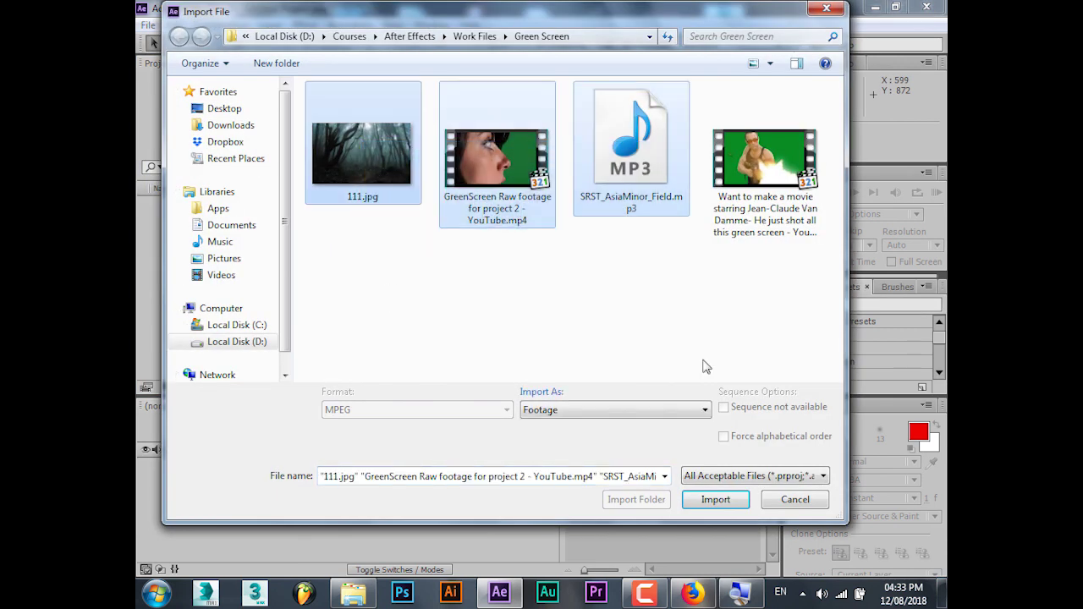
left_click(716, 500)
left_click(236, 328)
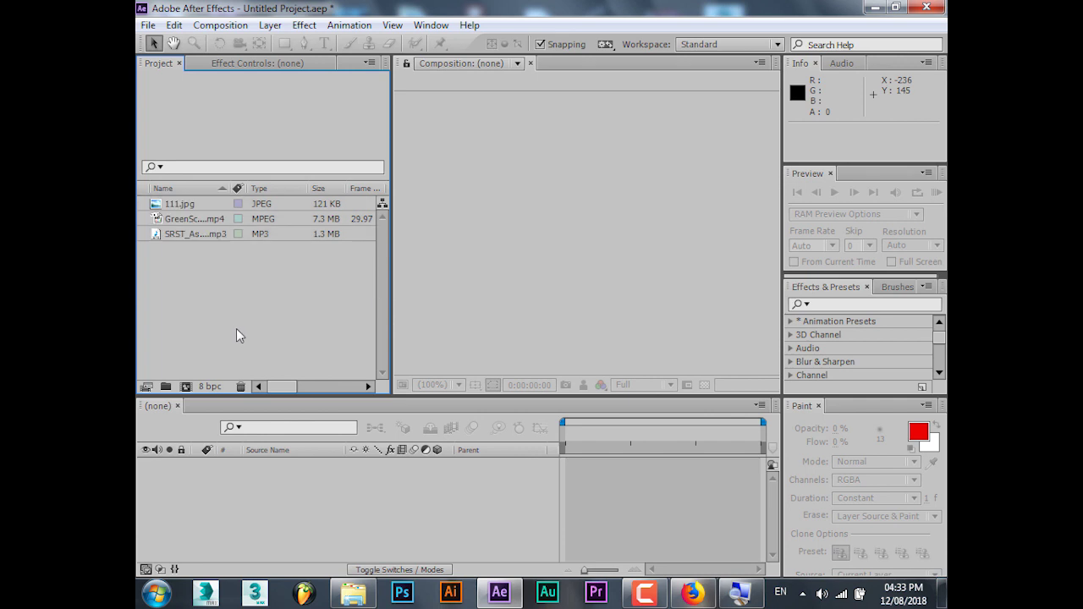
Create a composition matching the GreenScreen footage, and scrub through it to the end and back to the start.
left_click(189, 219)
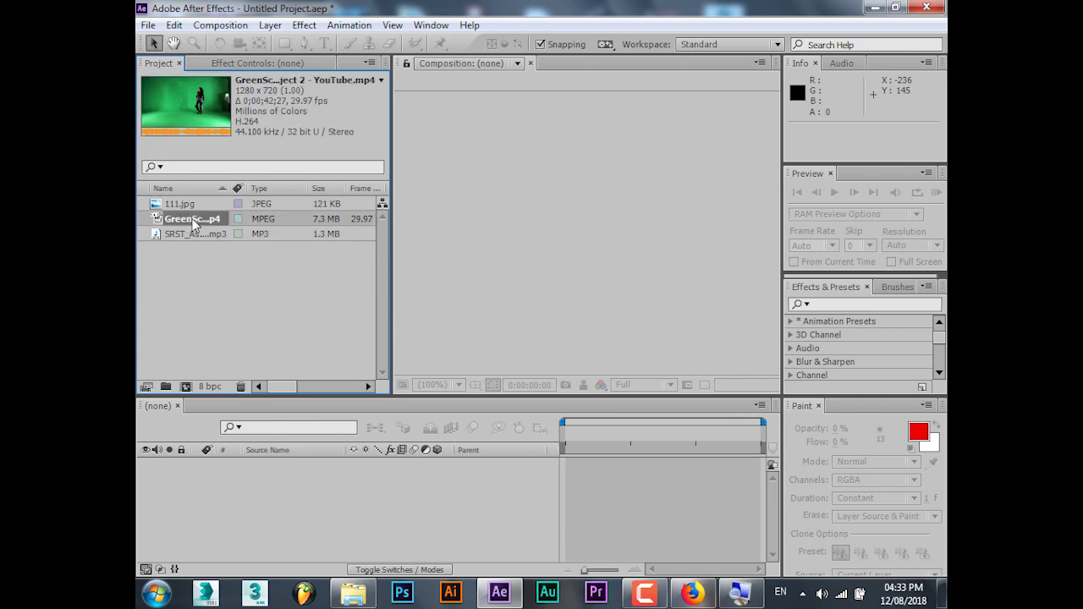
left_click_drag(193, 221, 185, 387)
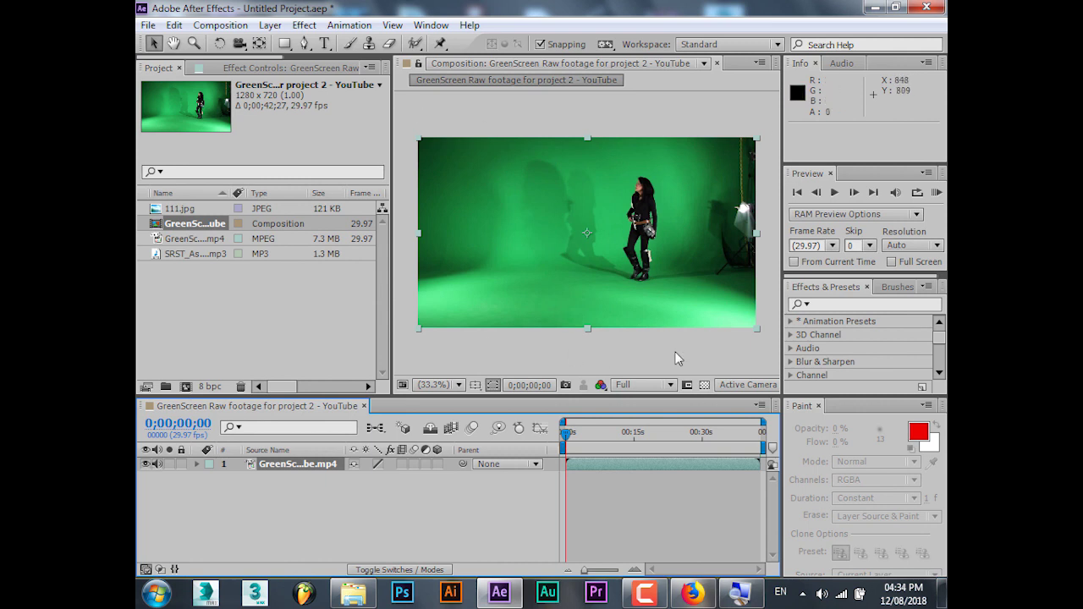
left_click_drag(566, 435, 780, 446)
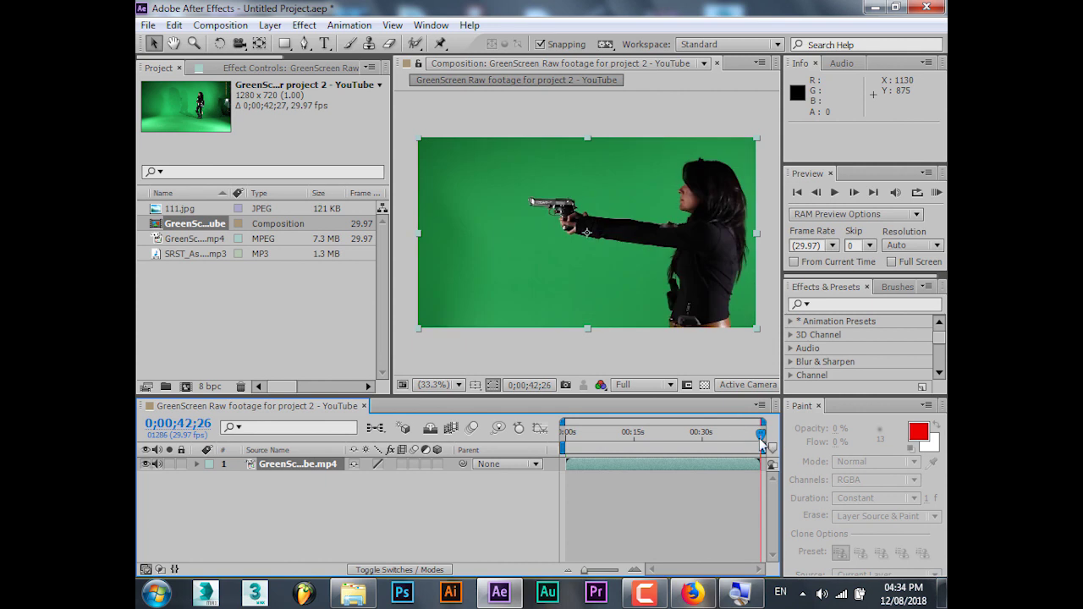
left_click_drag(760, 433, 536, 440)
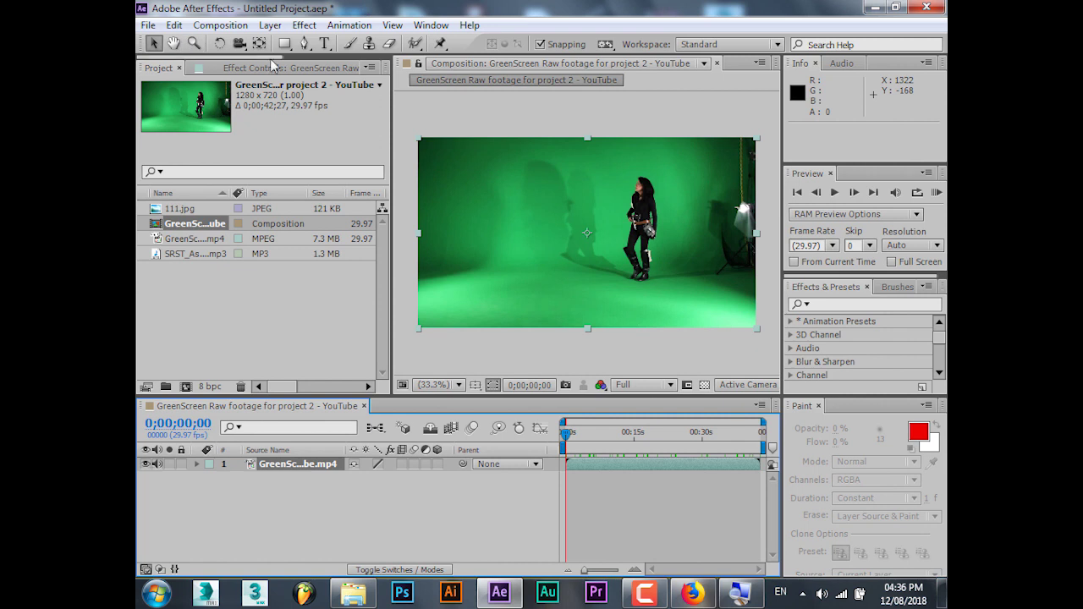
Start a Pen tool mask on the footage, tracing the woman from her bag over her head and down her front to the knee.
left_click(307, 44)
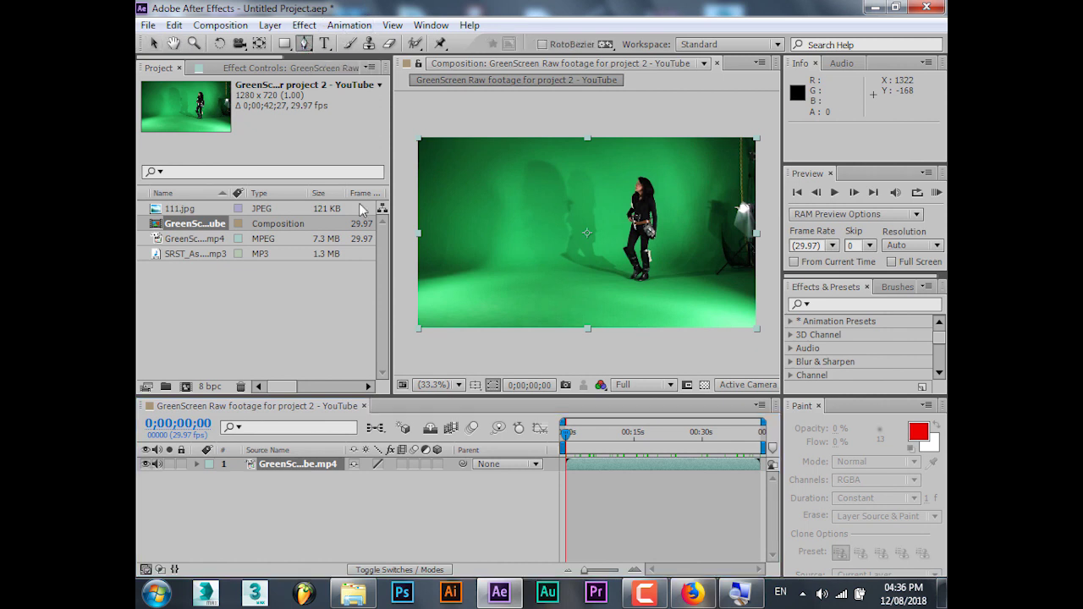
key("slash")
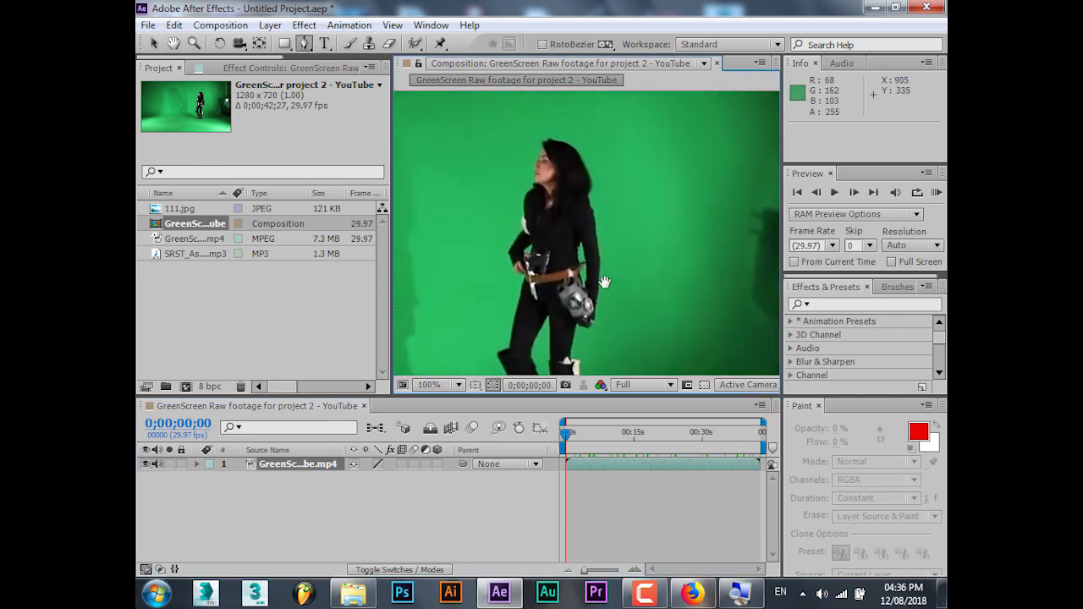
left_click_drag(622, 282, 634, 247)
left_click(634, 242)
left_click(622, 189)
left_click(613, 142)
left_click(578, 111)
left_click(554, 206)
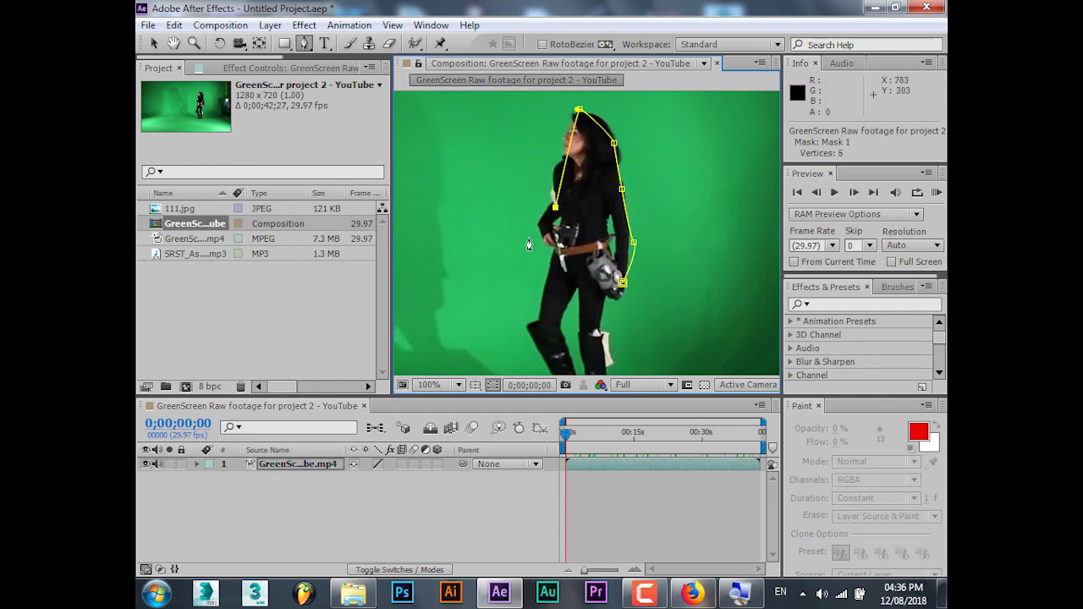
left_click(540, 312)
left_click(529, 333)
Complete and close the mask around the woman's legs and feet, and show the result on the transparency grid.
scroll(508, 253, "up", 1)
left_click(617, 208)
left_click(614, 257)
left_click(598, 296)
left_click(698, 286)
left_click(714, 240)
left_click(711, 179)
left_click(724, 173)
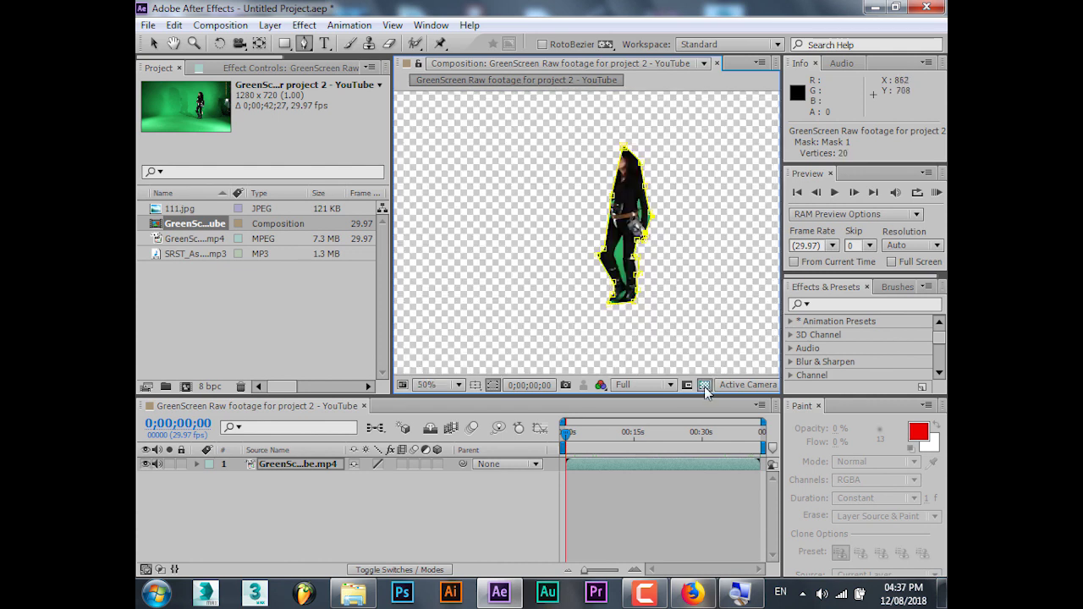
left_click(645, 520)
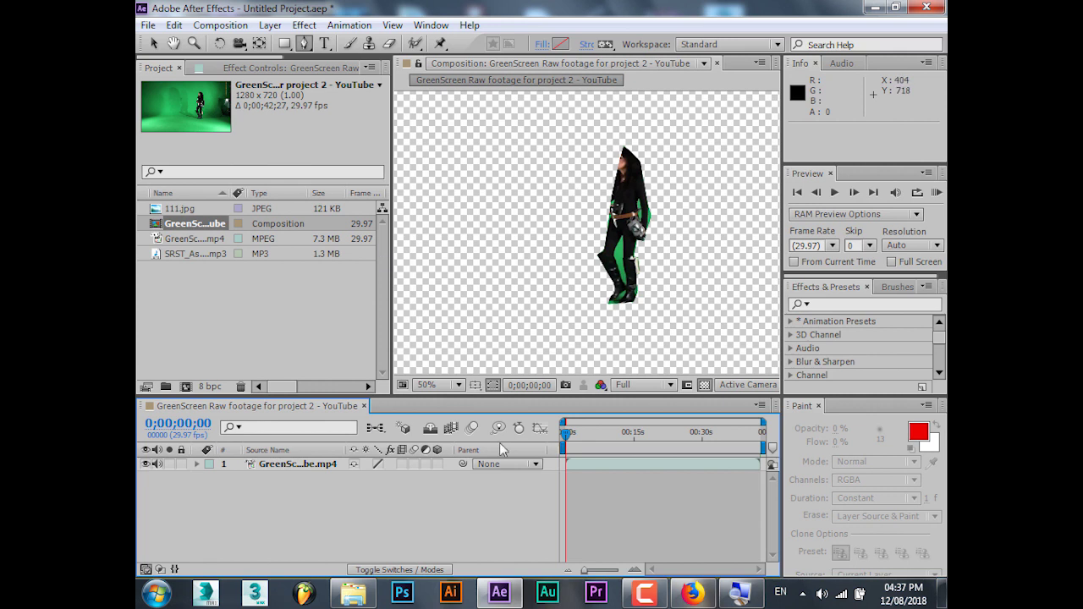
Enable keyframing of Mask 1's path on the footage layer at 0;00;00;00.
left_click_drag(567, 434, 544, 436)
left_click(286, 463)
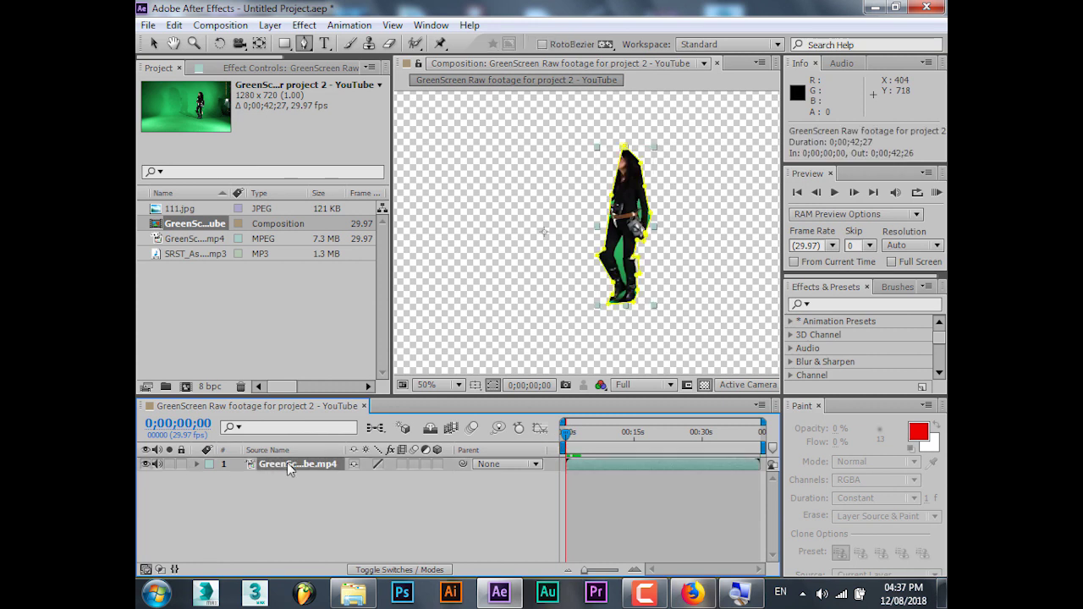
key("m")
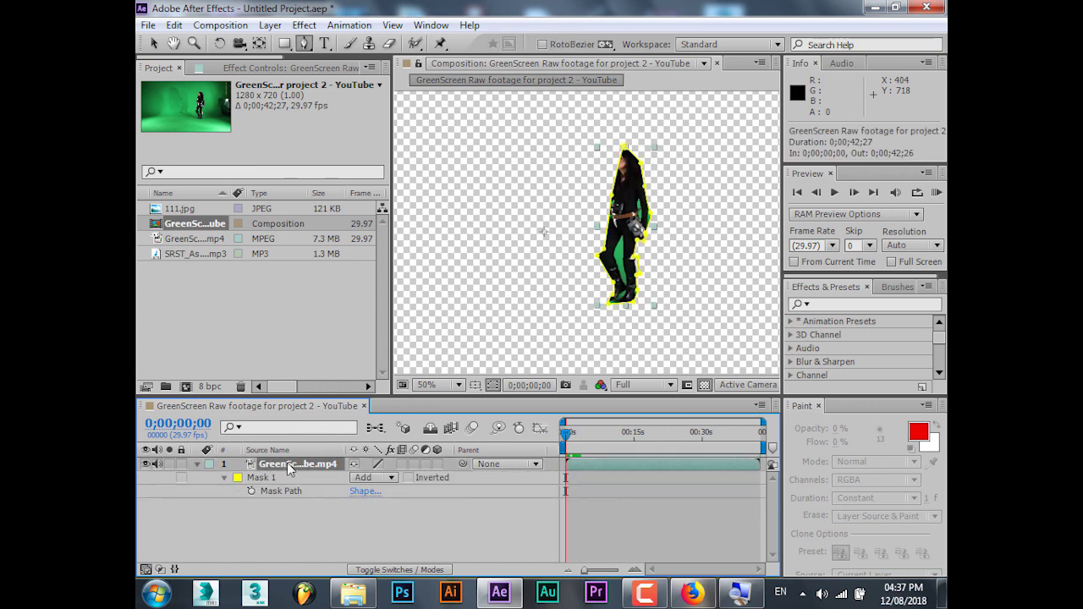
left_click(251, 492)
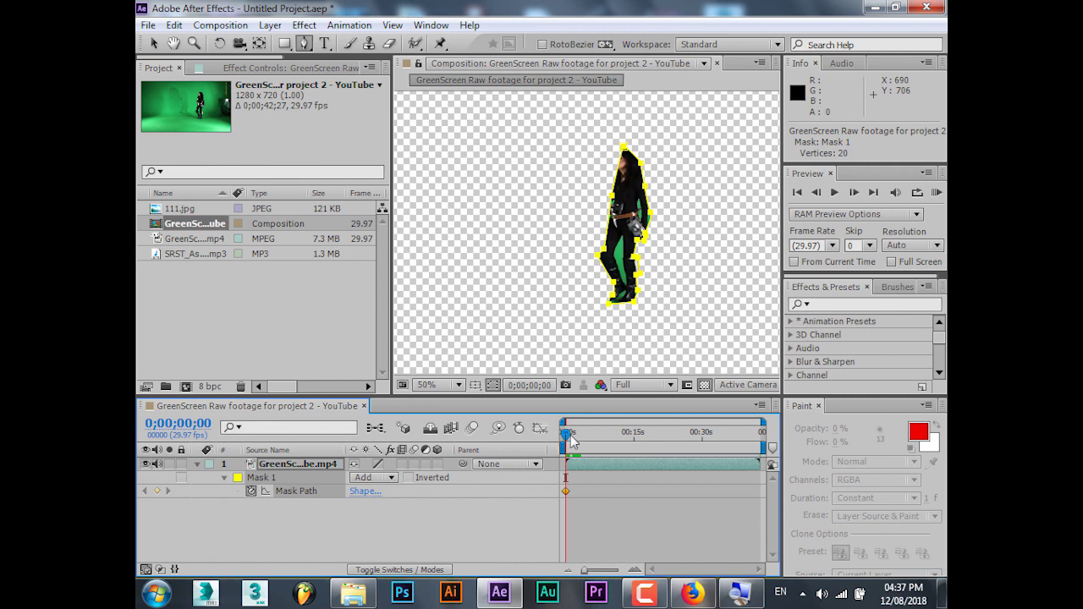
Advance to frame 0;00;00;01 and reshape the mask to follow the woman's bent knee, boot and heel.
key("period")
key("Page_Down")
scroll(535, 309, "down", 1)
key("period")
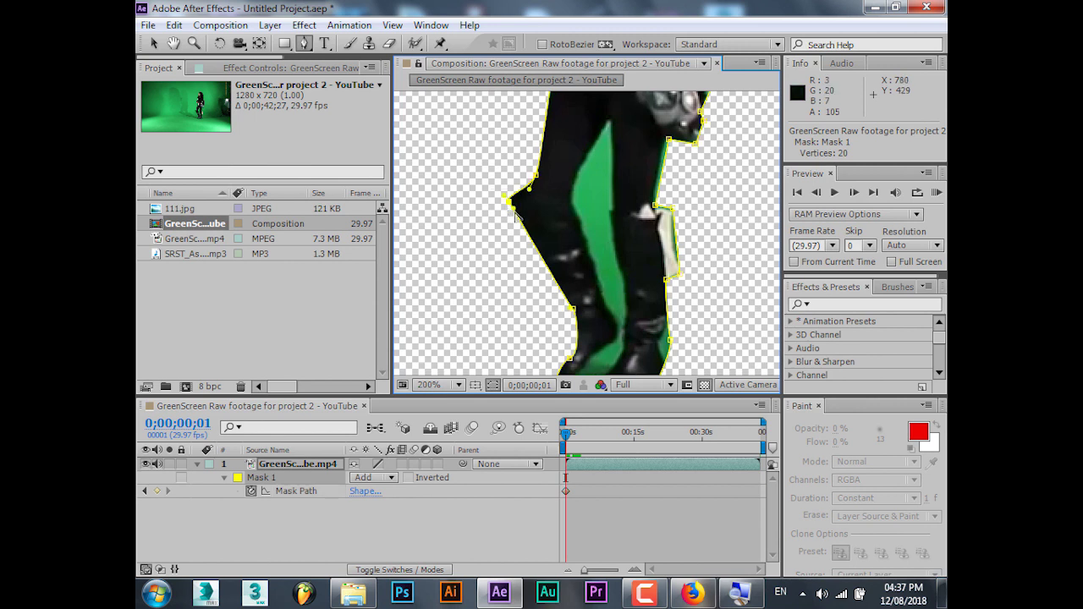
left_click_drag(509, 202, 496, 194)
left_click_drag(573, 308, 563, 312)
left_click_drag(569, 359, 551, 352)
Go to frame 0;00;00;02 and adjust the mask points at the knee, ankle and heel to match the moved leg.
left_click_drag(585, 571, 622, 574)
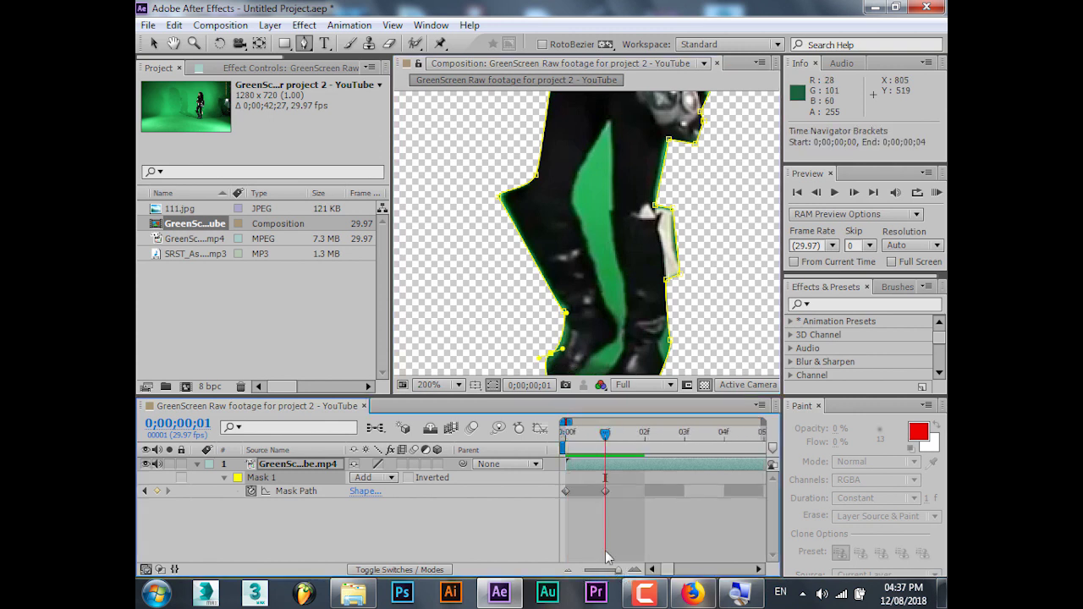
key("Page_Down")
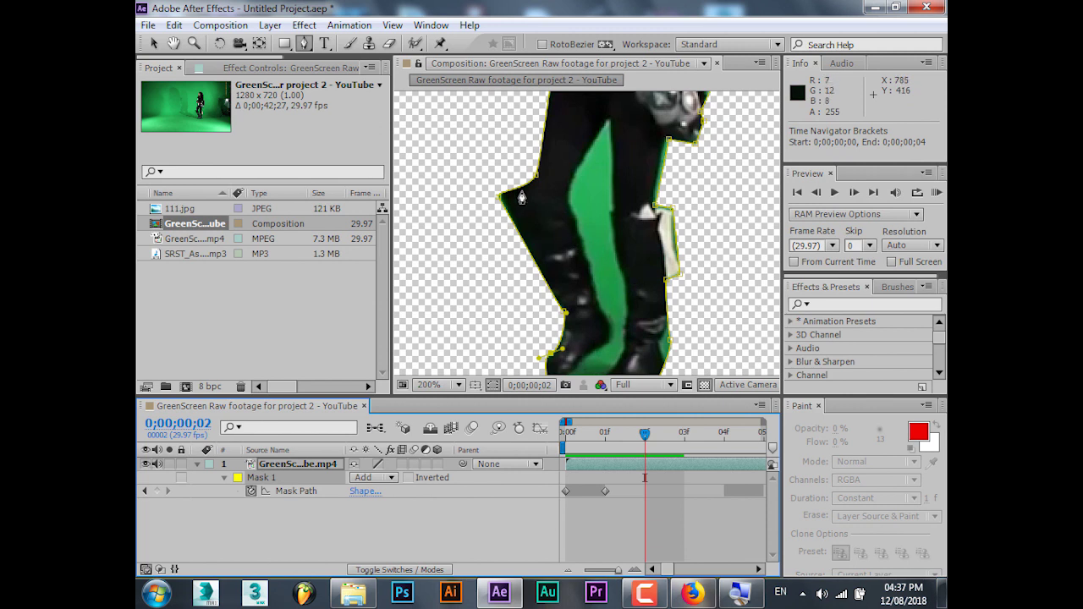
left_click_drag(501, 199, 505, 195)
left_click_drag(563, 311, 553, 314)
left_click_drag(550, 360, 525, 338)
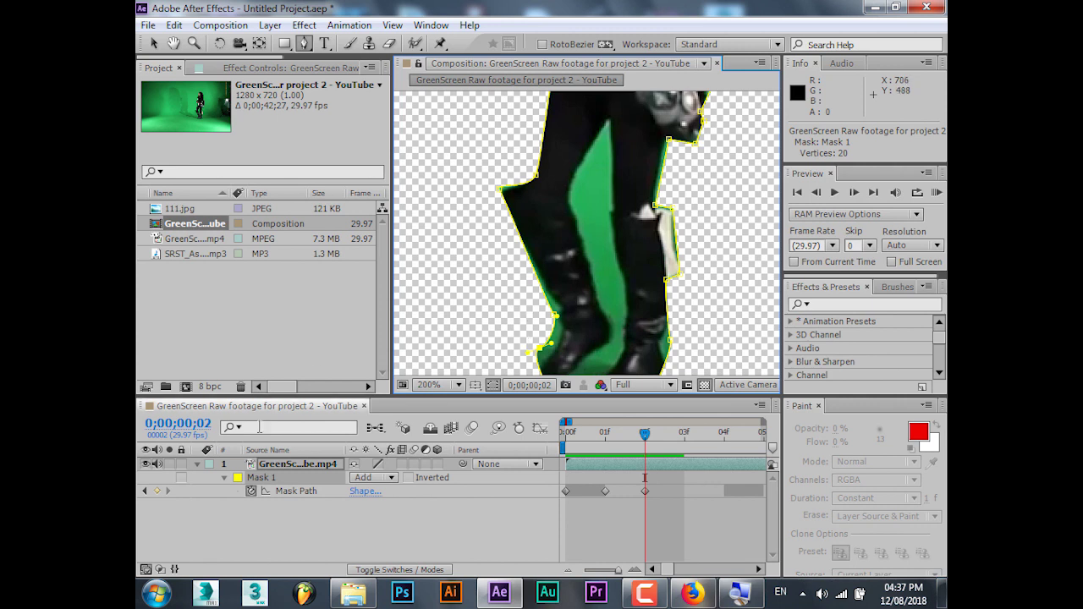
Delete Mask 1 from the footage layer and fit the whole frame in the composition view.
left_click(261, 479)
key("Delete")
key("Return")
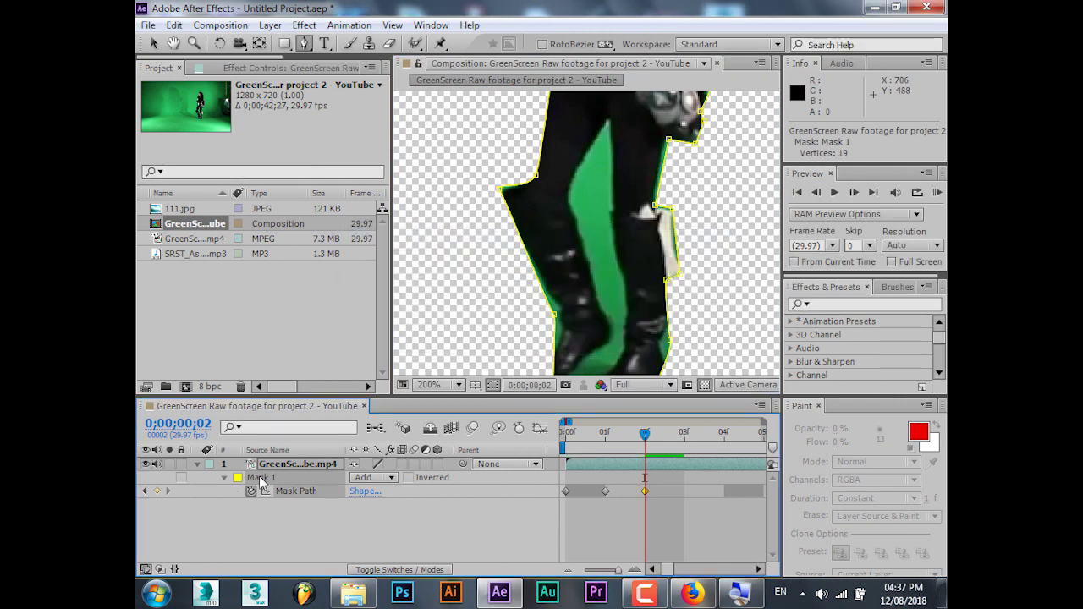
key("Delete")
key("shift+/")
Apply Keylight (1.2) to the footage, sample the green backdrop as Screen Colour, and compare the key without and with the transparency grid.
left_click(303, 26)
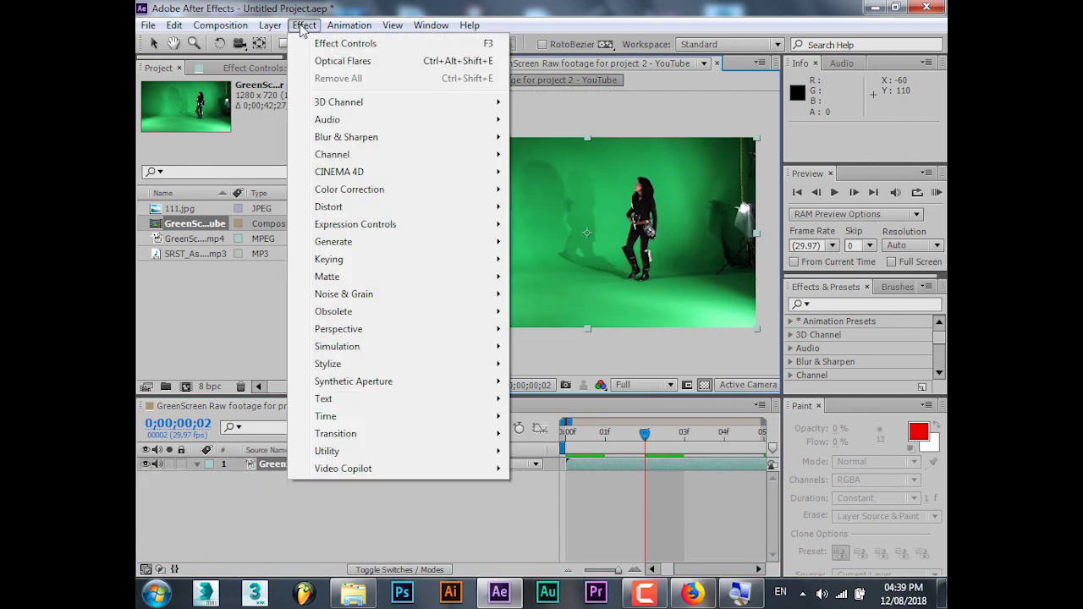
mouse_move(389, 261)
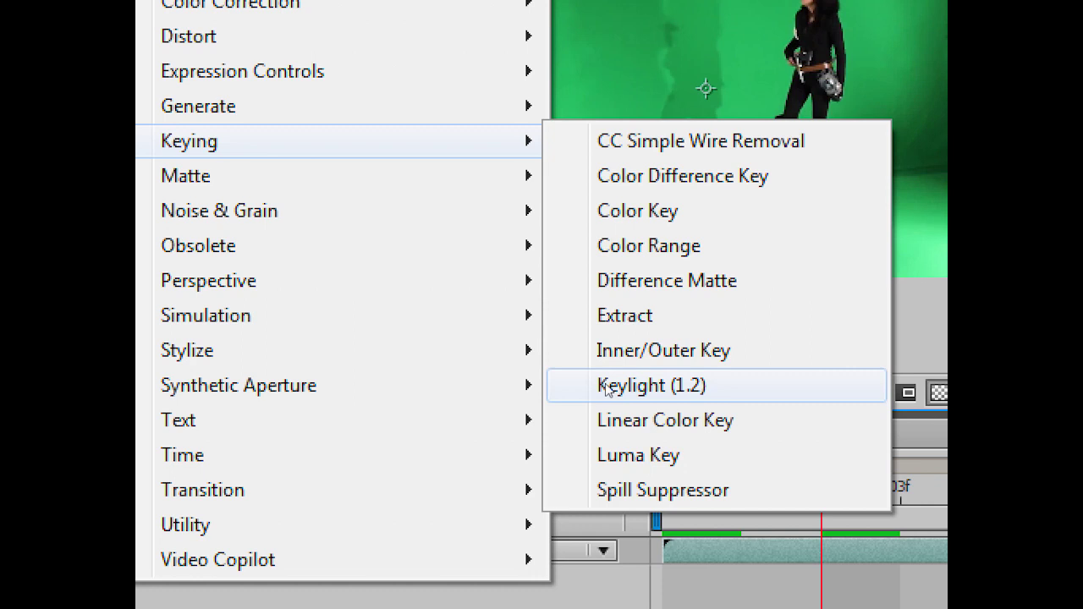
left_click(606, 386)
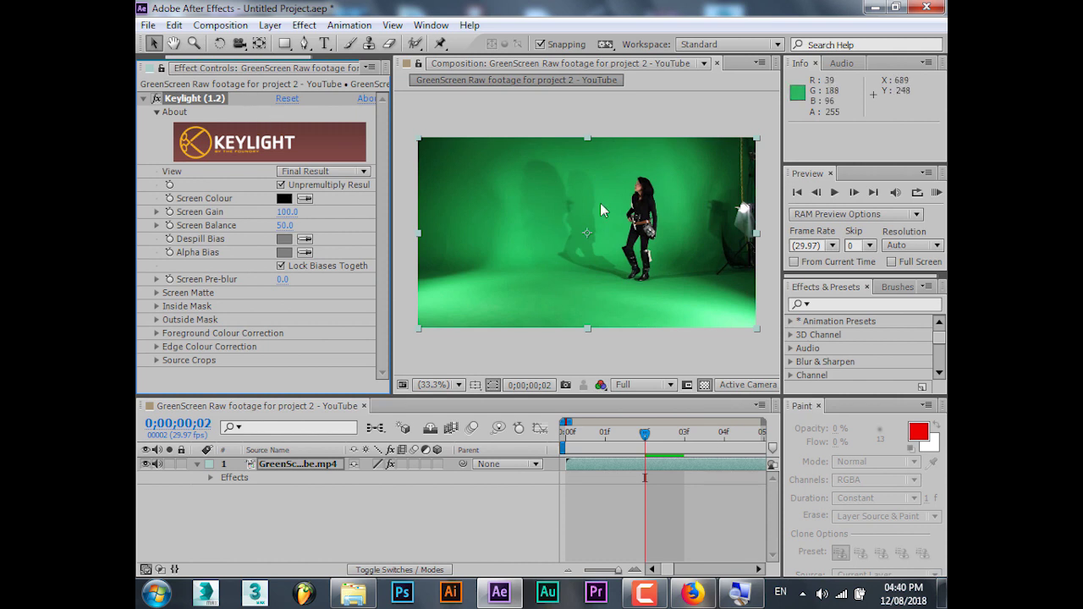
left_click(304, 198)
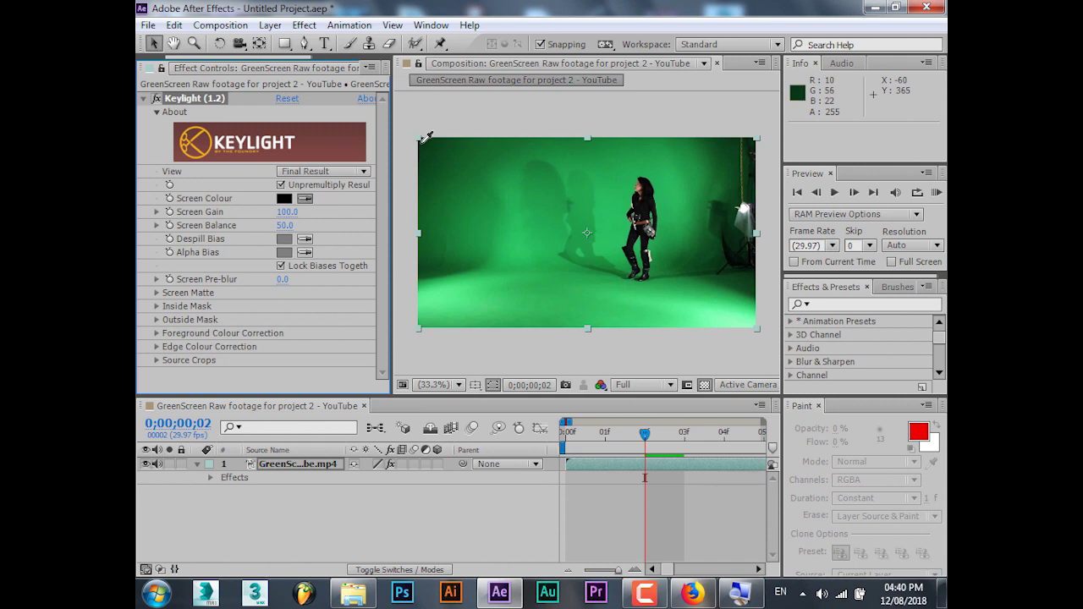
left_click(518, 252)
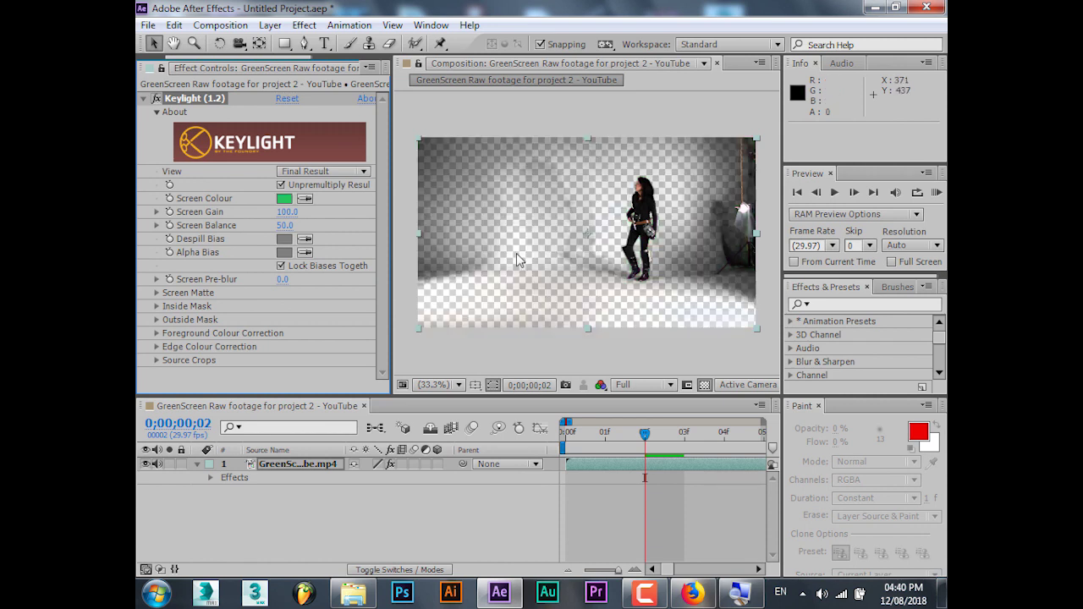
left_click(704, 385)
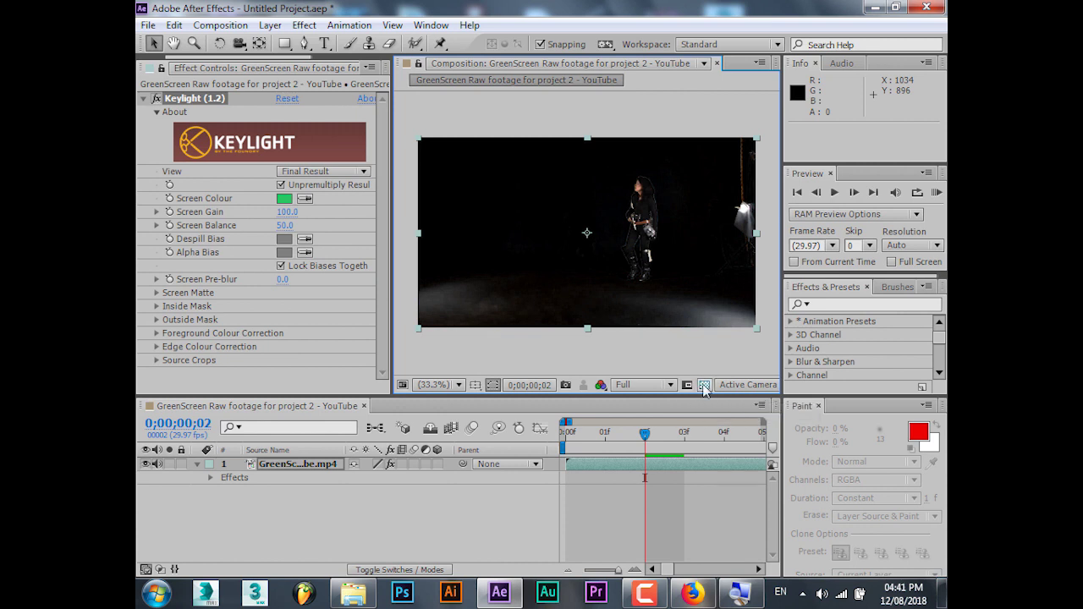
left_click(703, 386)
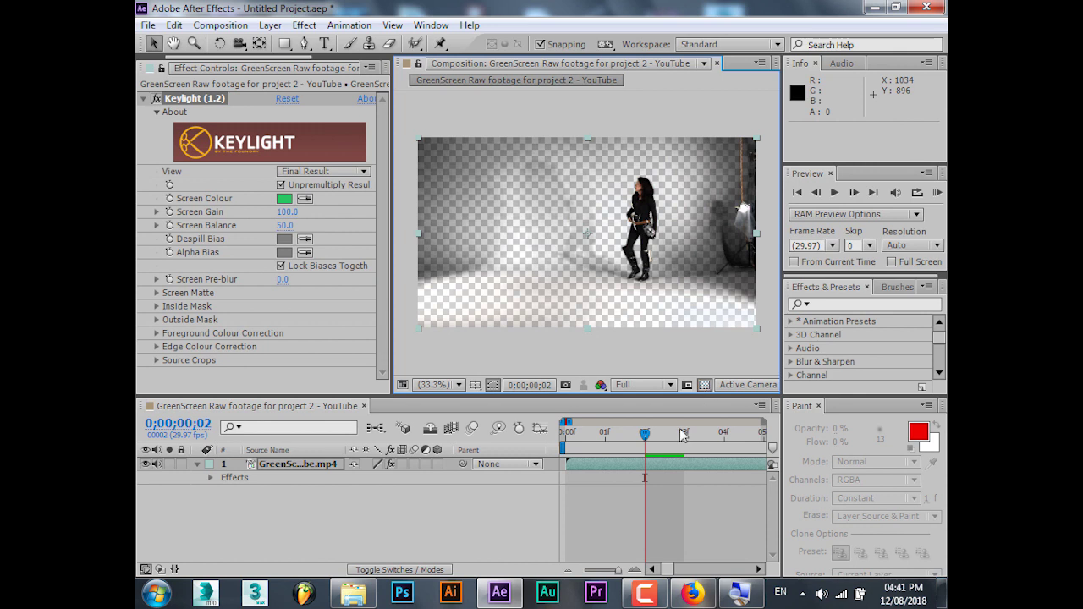
Trim the footage layer and the work area to end at 0;00;05;12, and return to the first frame.
left_click(652, 526)
left_click_drag(620, 570, 582, 571)
left_click_drag(568, 436, 590, 438)
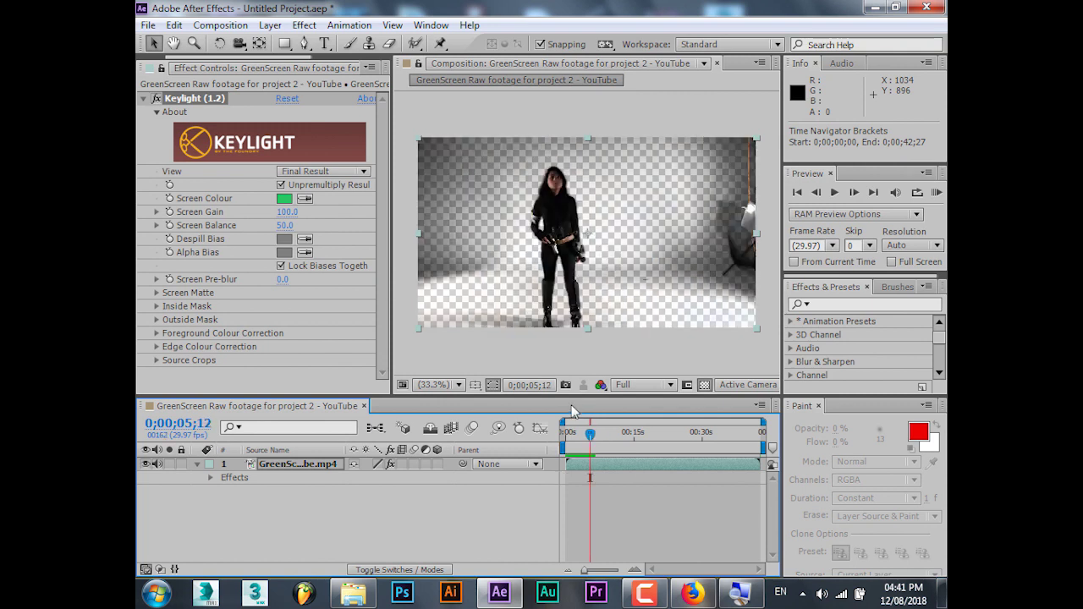
left_click(628, 462)
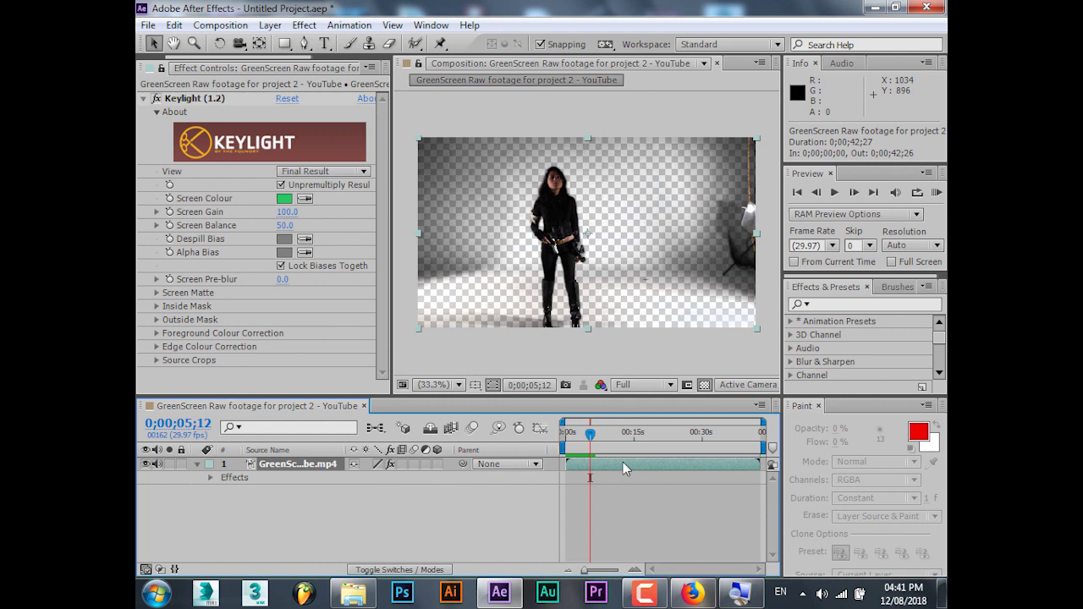
left_click_drag(622, 467, 565, 443)
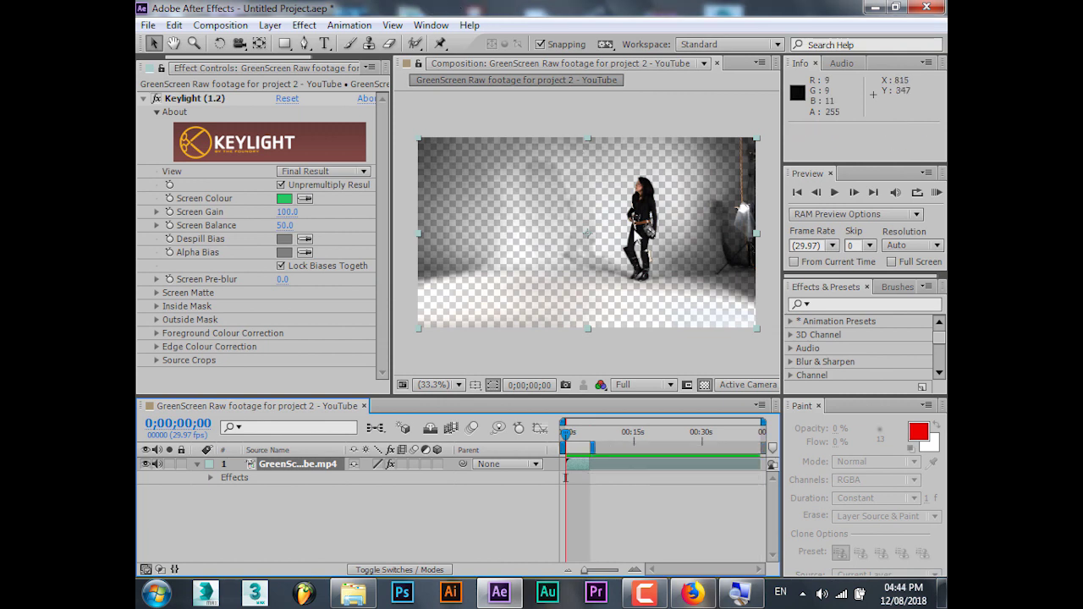
Scrub through the opening of the keyed footage and stop at 0;00;00;21 to inspect the remaining backdrop.
left_click(574, 434)
left_click_drag(574, 434, 563, 434)
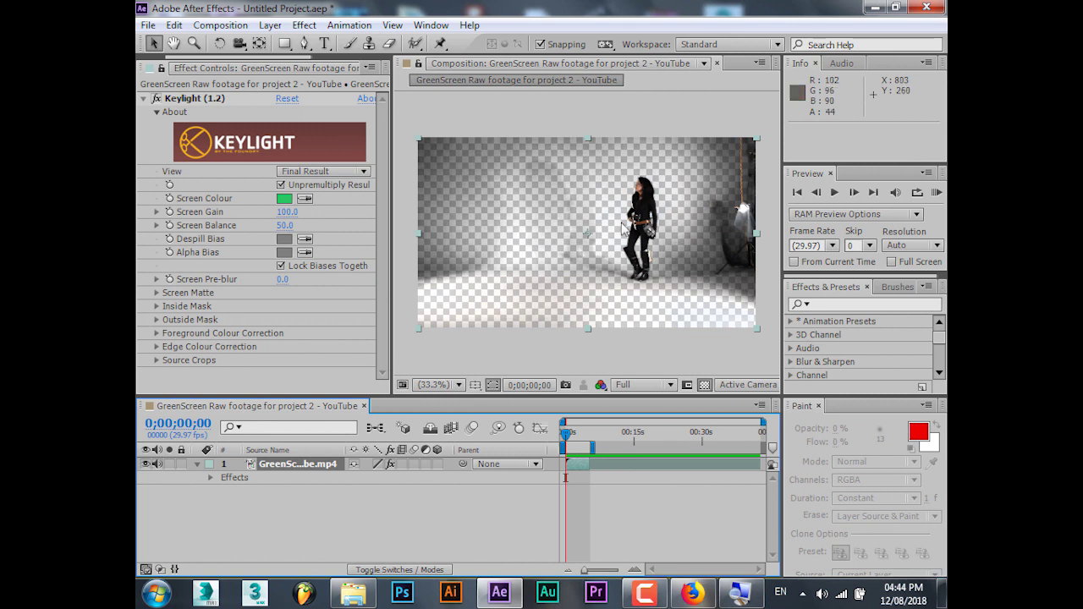
left_click(570, 434)
left_click(570, 434)
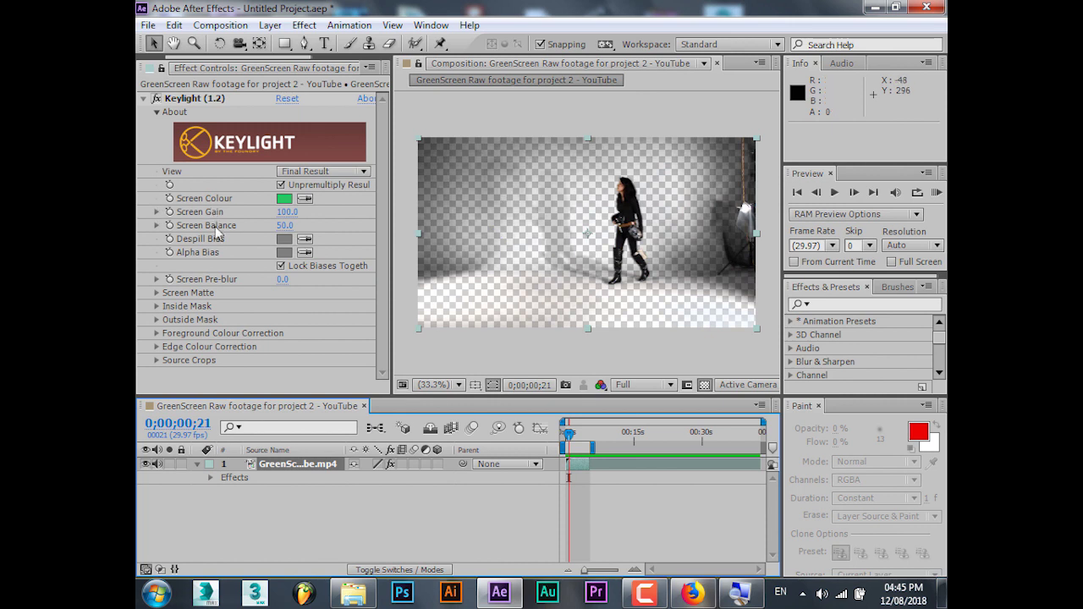
Try Keylight Screen Gain values up to 159, settle on 151, check the opening frames and undo the gain change.
left_click_drag(286, 212, 329, 217)
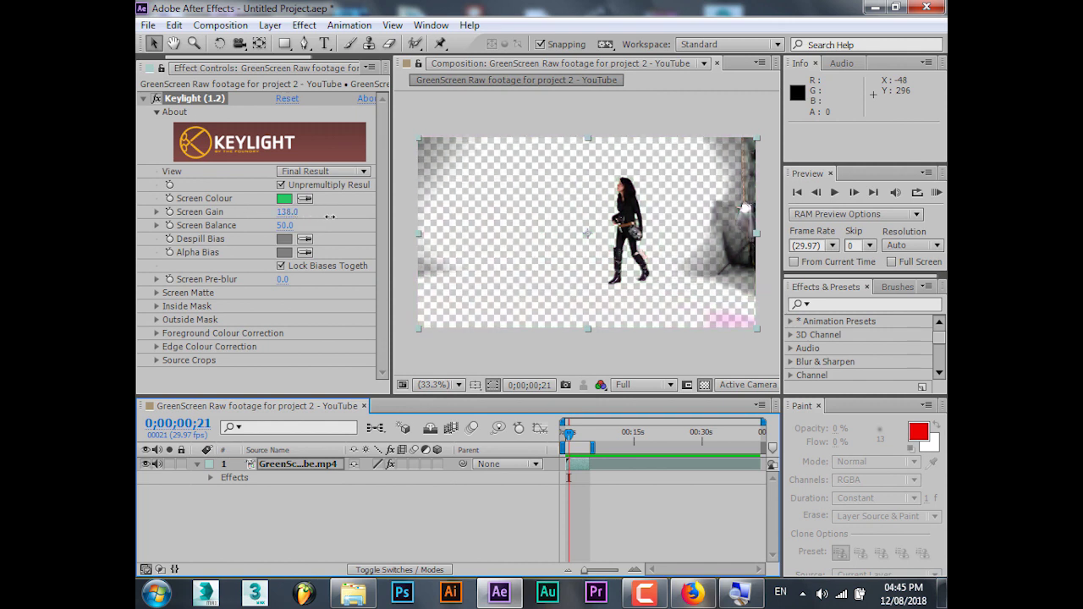
left_click_drag(329, 217, 347, 218)
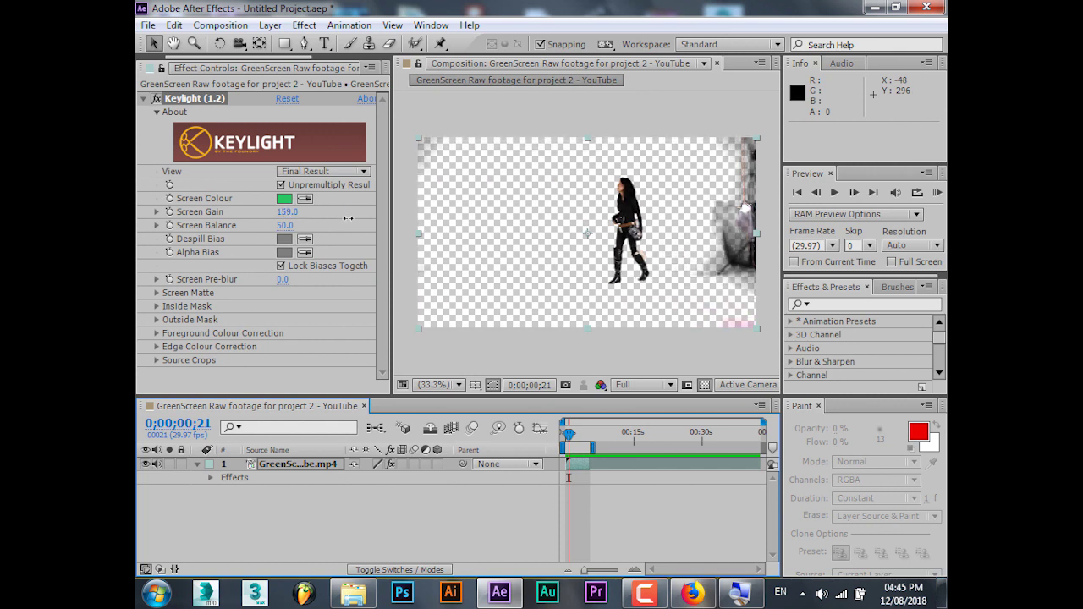
left_click_drag(347, 218, 340, 216)
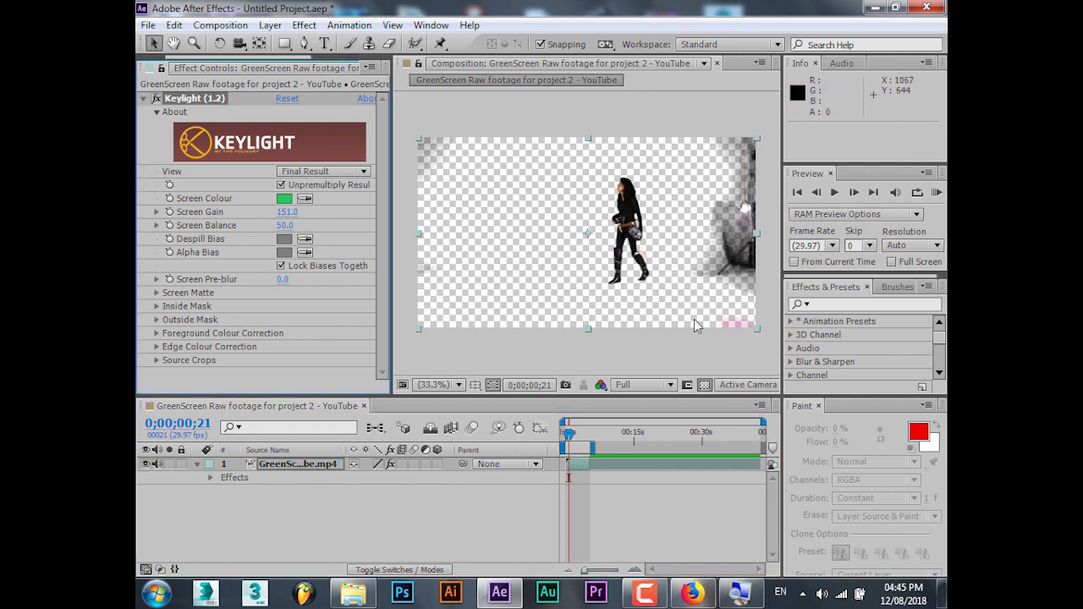
left_click(579, 431)
left_click_drag(581, 434, 566, 431)
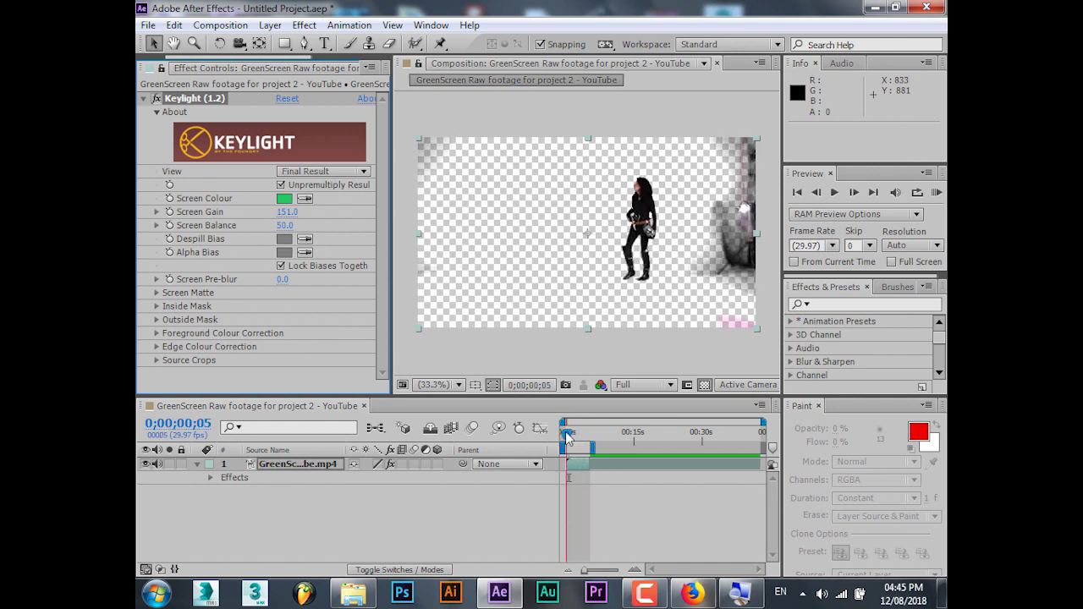
key("ctrl+z")
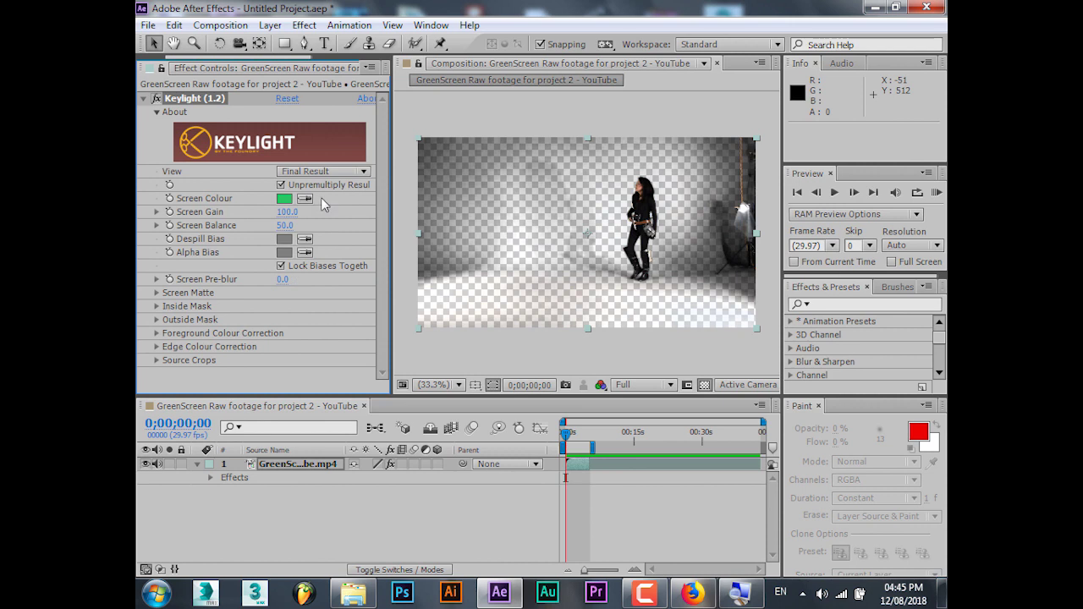
Set Keylight's Screen Gain to 115, checking the edges around the woman's legs at close range.
left_click_drag(291, 211, 303, 214)
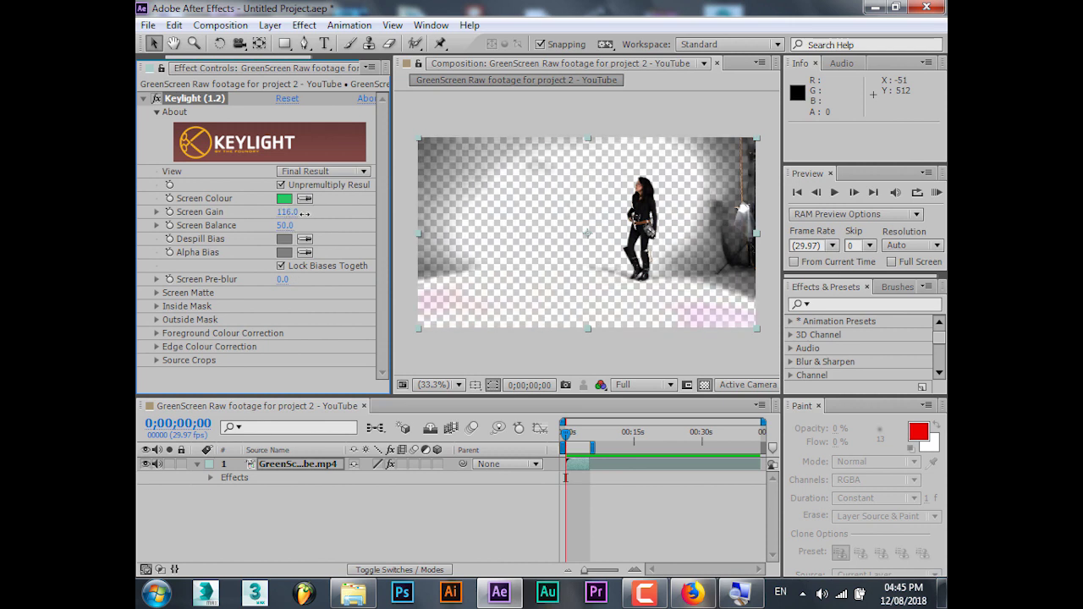
scroll(614, 271, "up", 3)
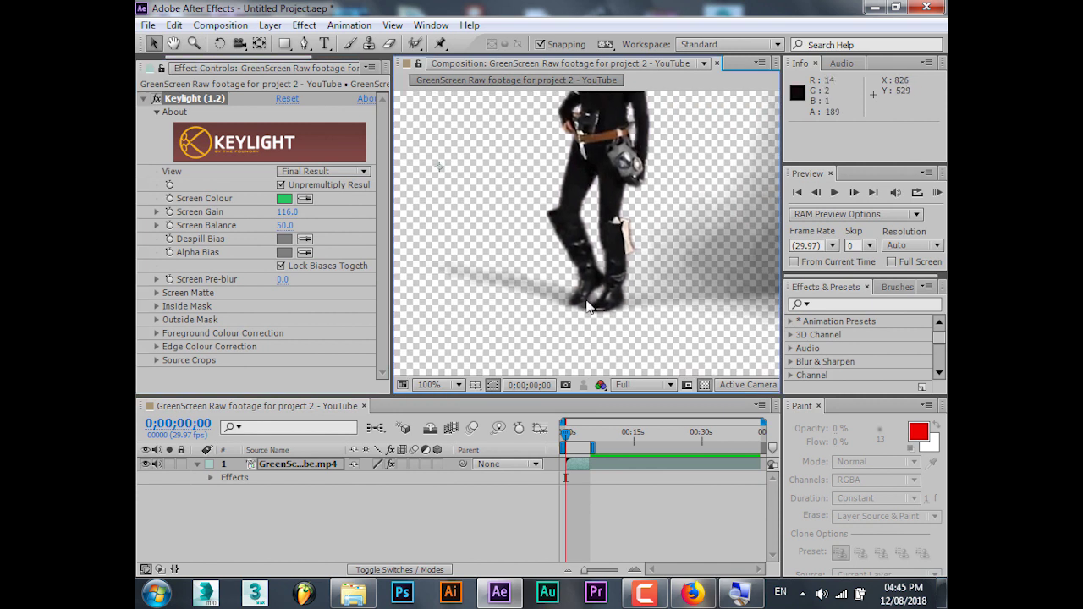
left_click(288, 212)
type("115")
key("Return")
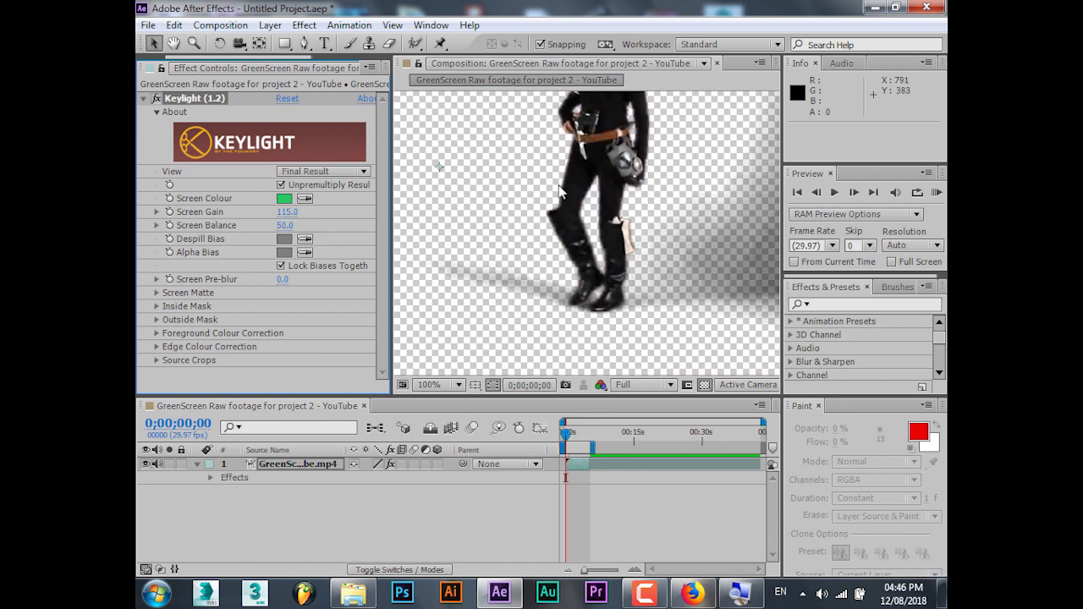
Play the opening of the keyed footage, and examine the shadow around the woman's boots on the first frame.
scroll(556, 190, "down", 2)
scroll(647, 265, "up", 2)
scroll(602, 242, "down", 2)
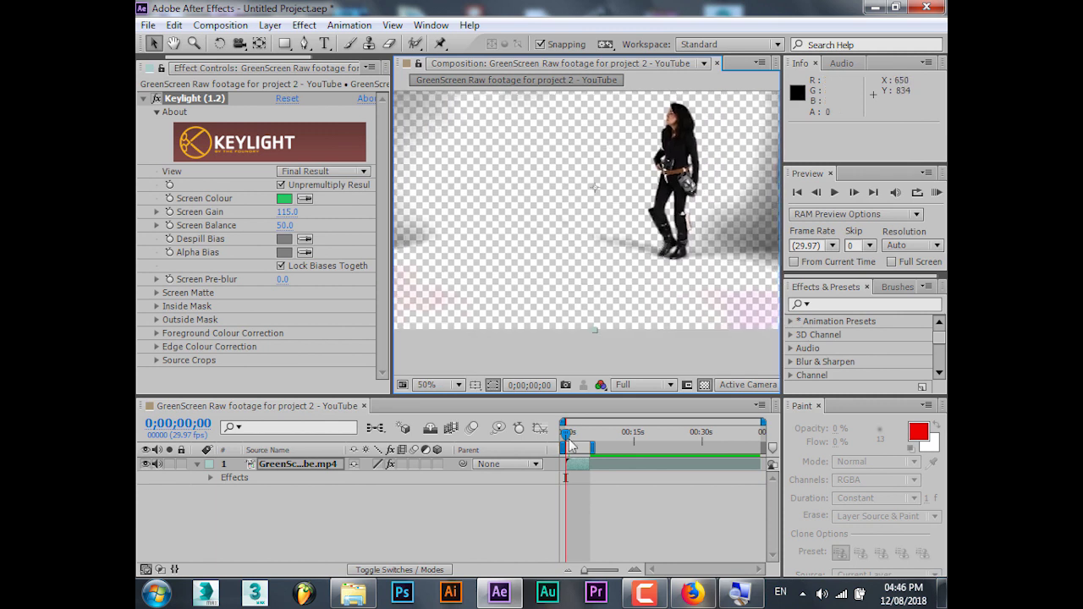
key("space")
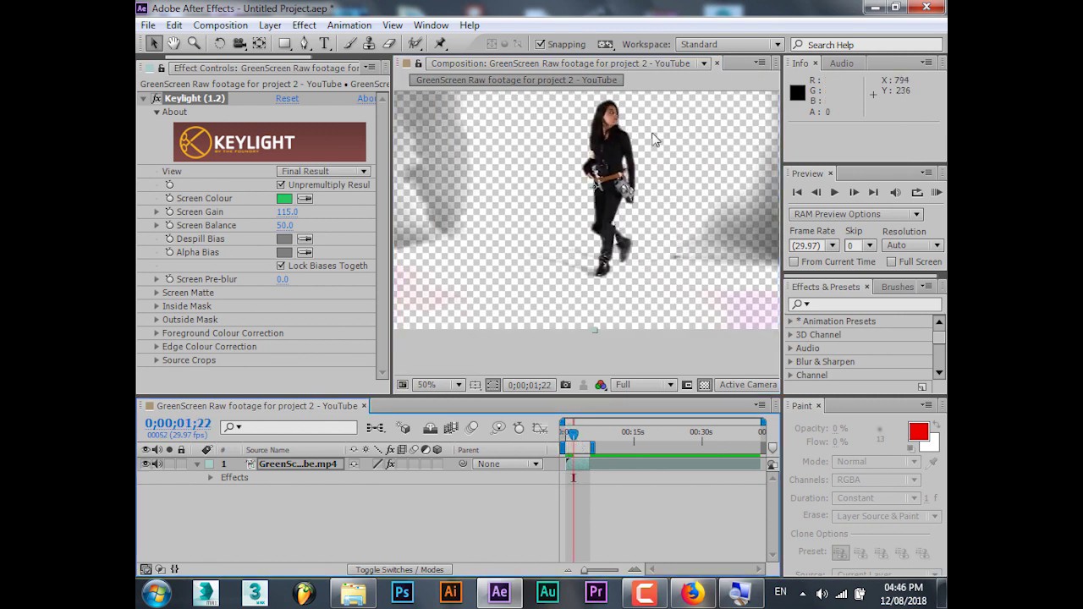
scroll(616, 240, "down", 1)
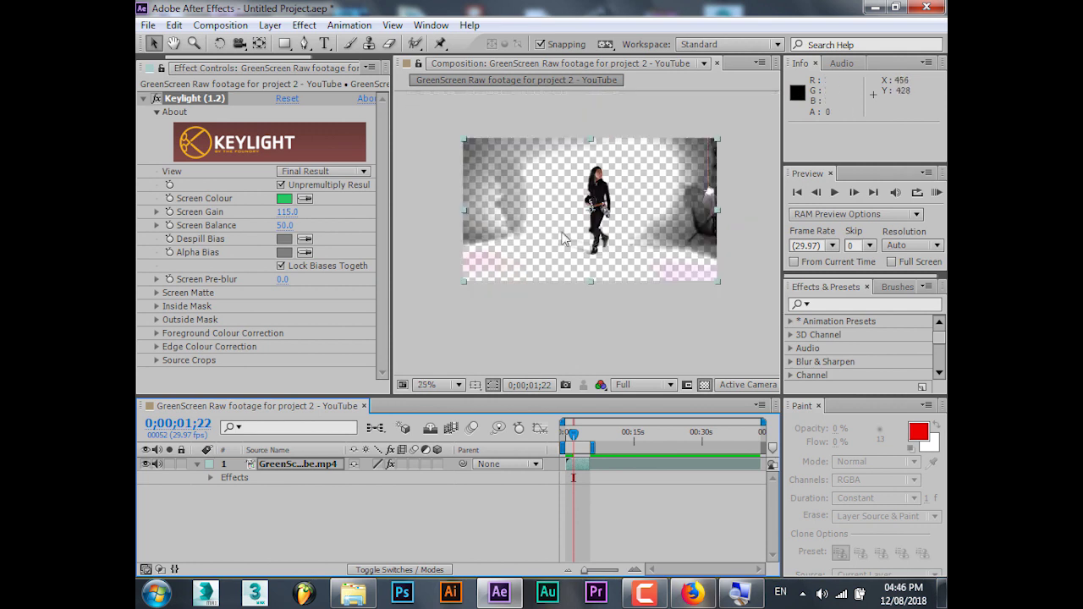
scroll(599, 200, "up", 1)
left_click(566, 436)
scroll(617, 254, "up", 2)
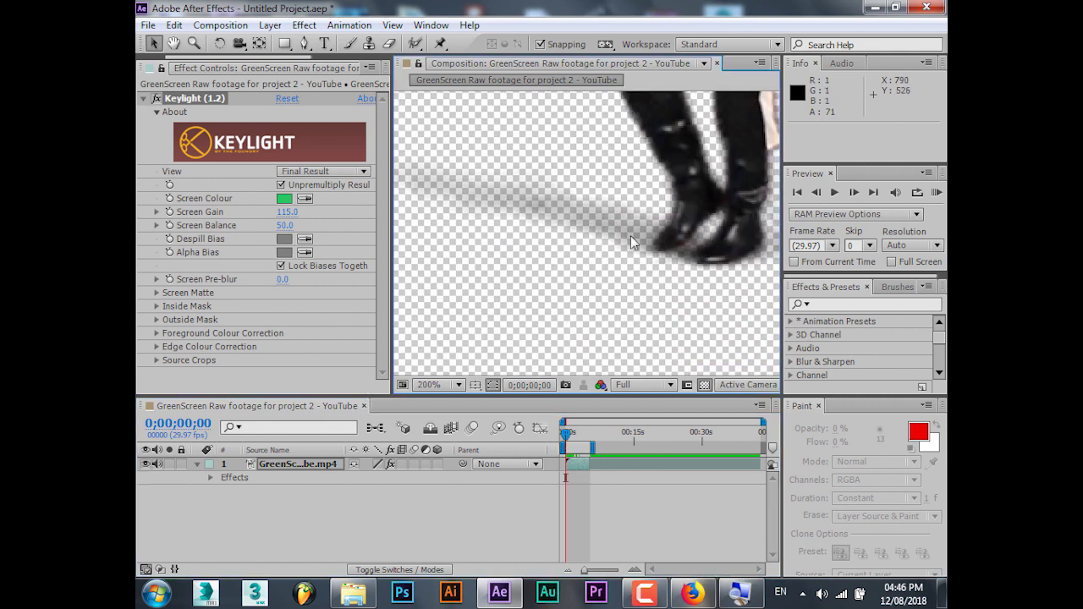
scroll(615, 233, "down", 6)
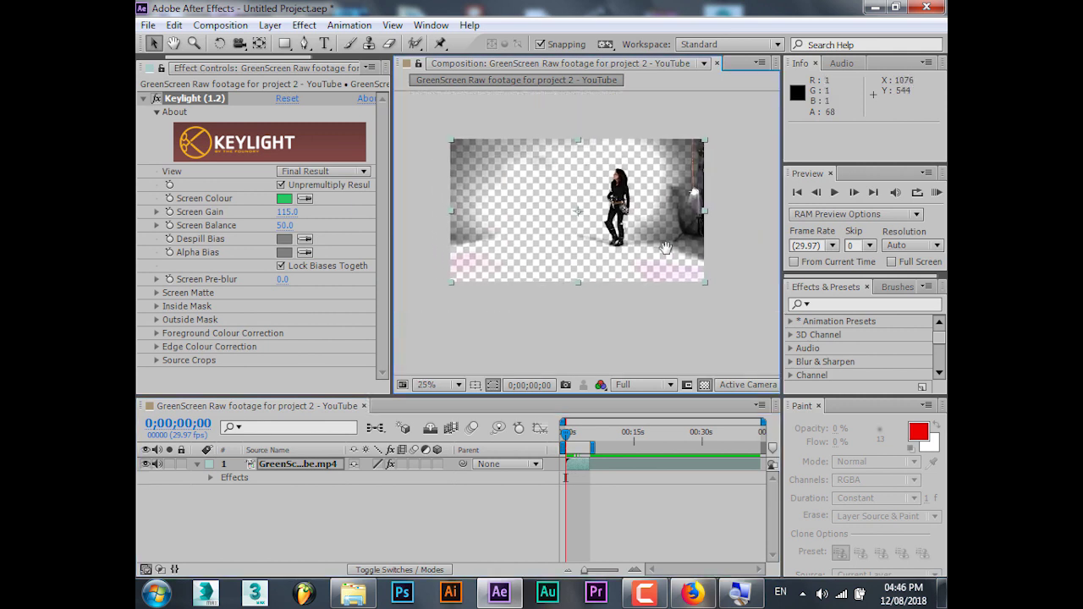
scroll(682, 259, "up", 1)
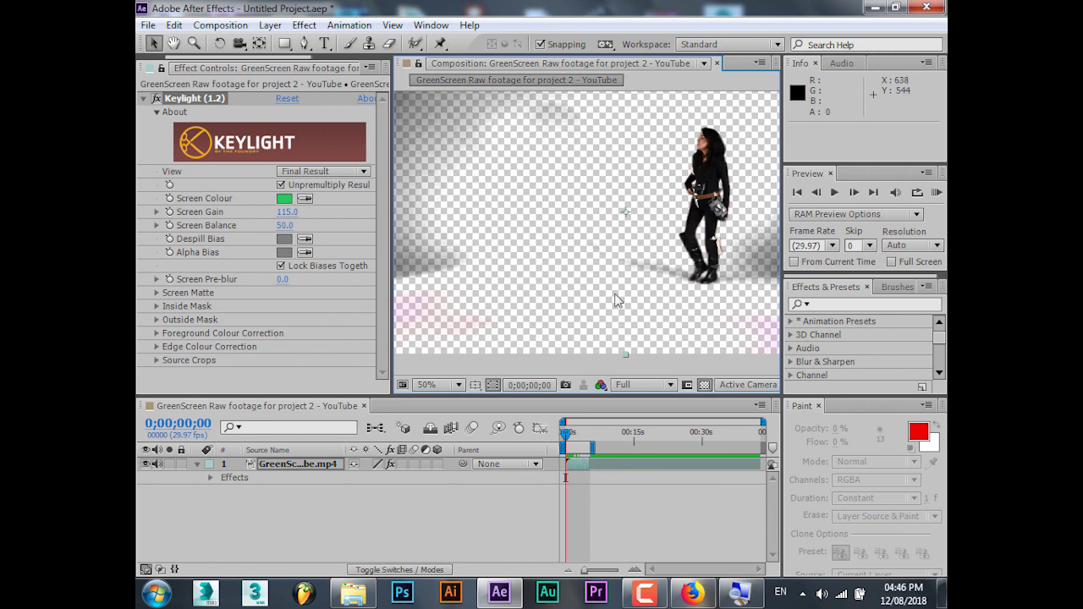
Fit the composition to the view and preview the keyed footage over the work area.
left_click(440, 385)
left_click(464, 115)
key("space")
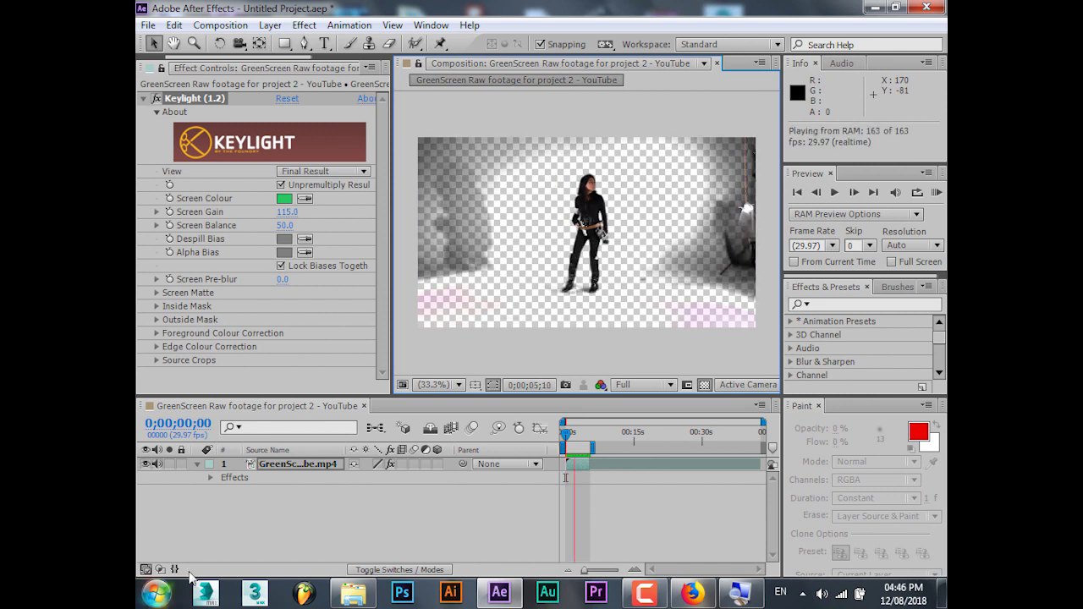
Draw a closed seven-point Pen tool mask around the woman and her shadow on the footage layer's first frame.
key("space")
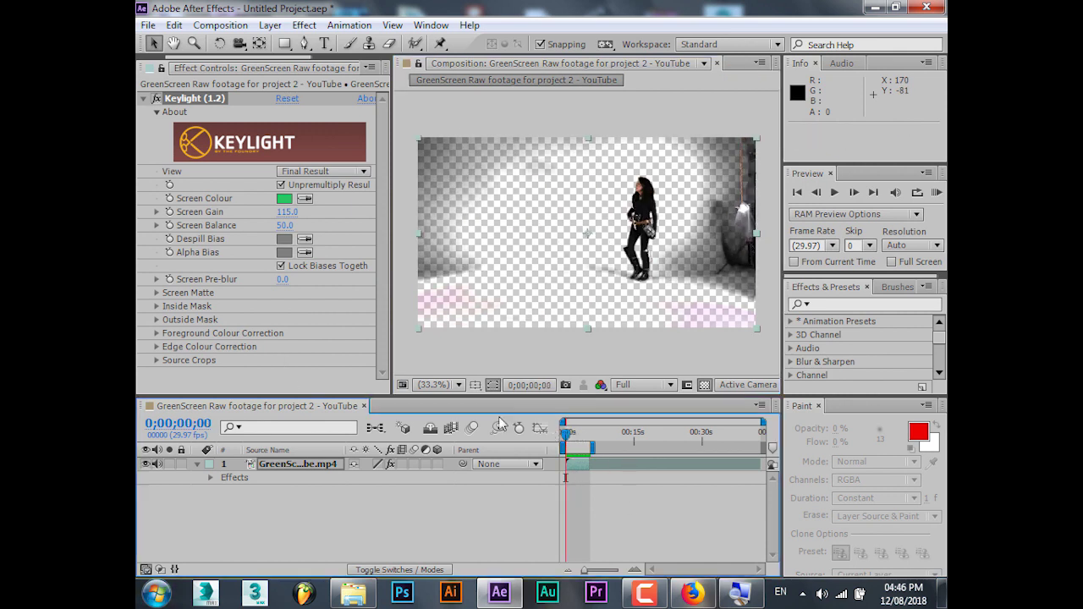
left_click(307, 44)
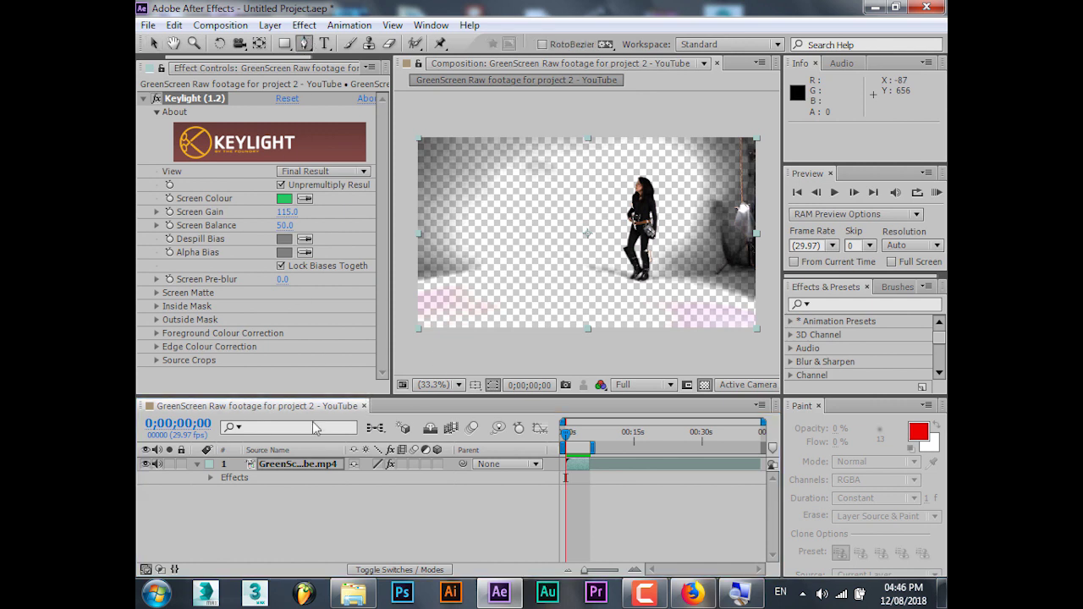
left_click(287, 466)
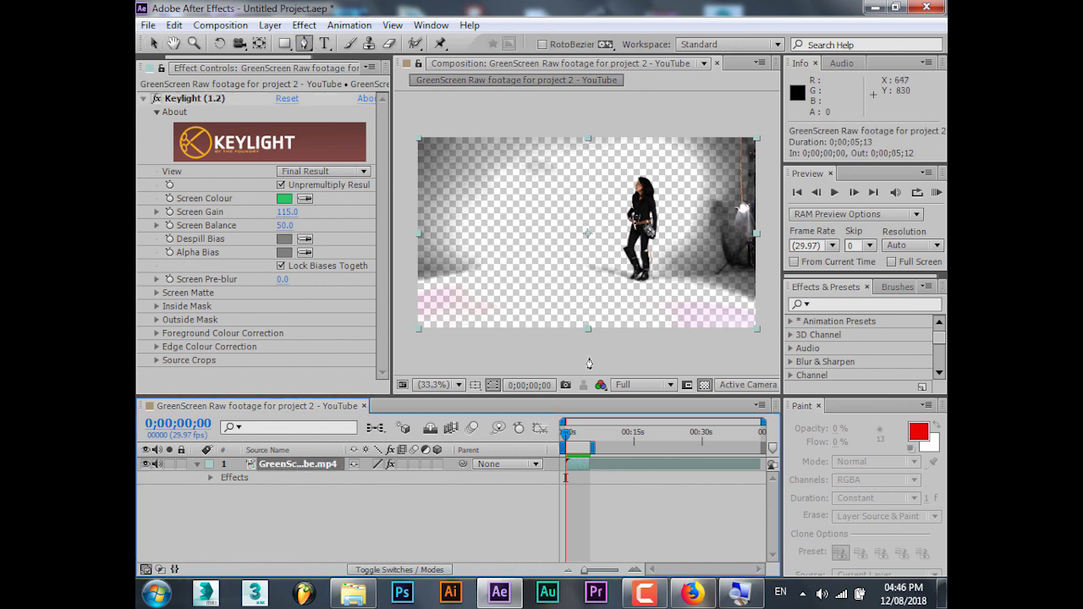
left_click(653, 280)
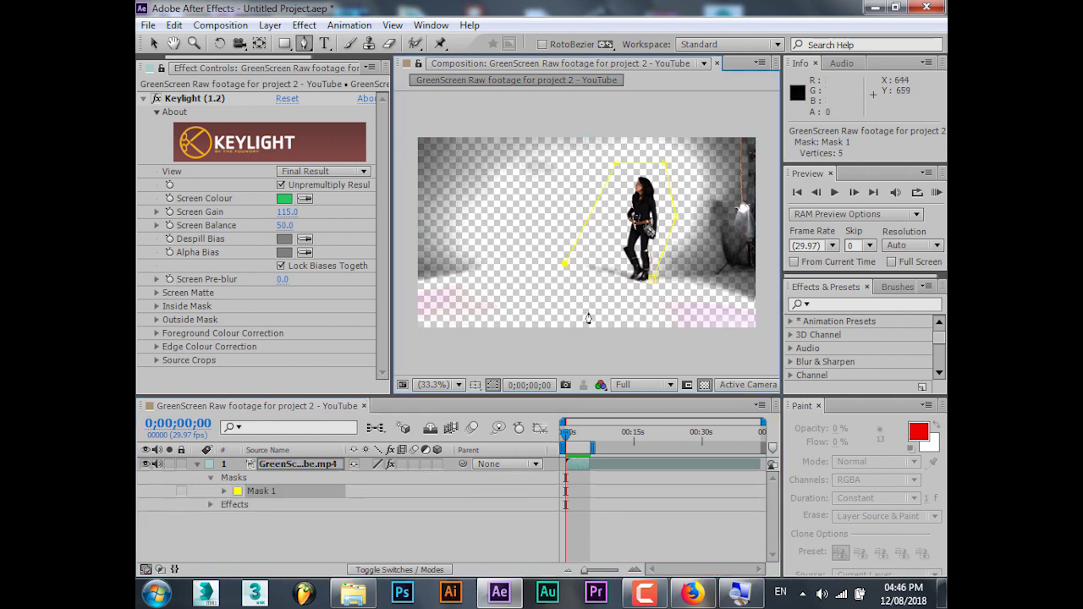
left_click(653, 281)
left_click(664, 528)
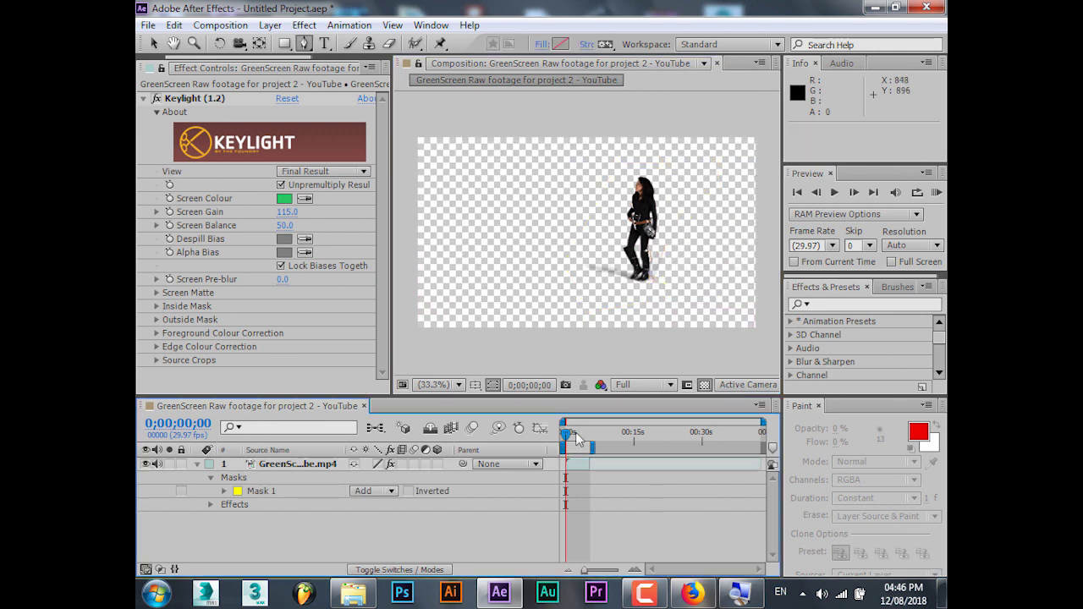
Start keyframing Mask 1's Mask Path at 0;00;00;00.
mouse_move(568, 429)
left_mouse_down()
mouse_move(582, 434)
mouse_move(554, 431)
left_mouse_up()
left_click(249, 492)
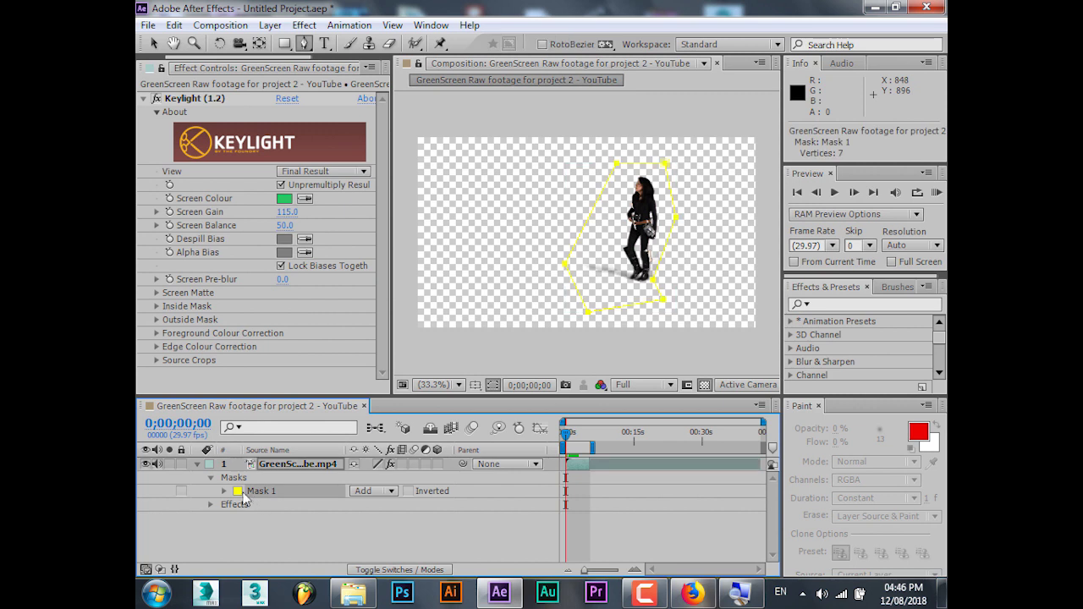
left_click(225, 492)
left_click(251, 504)
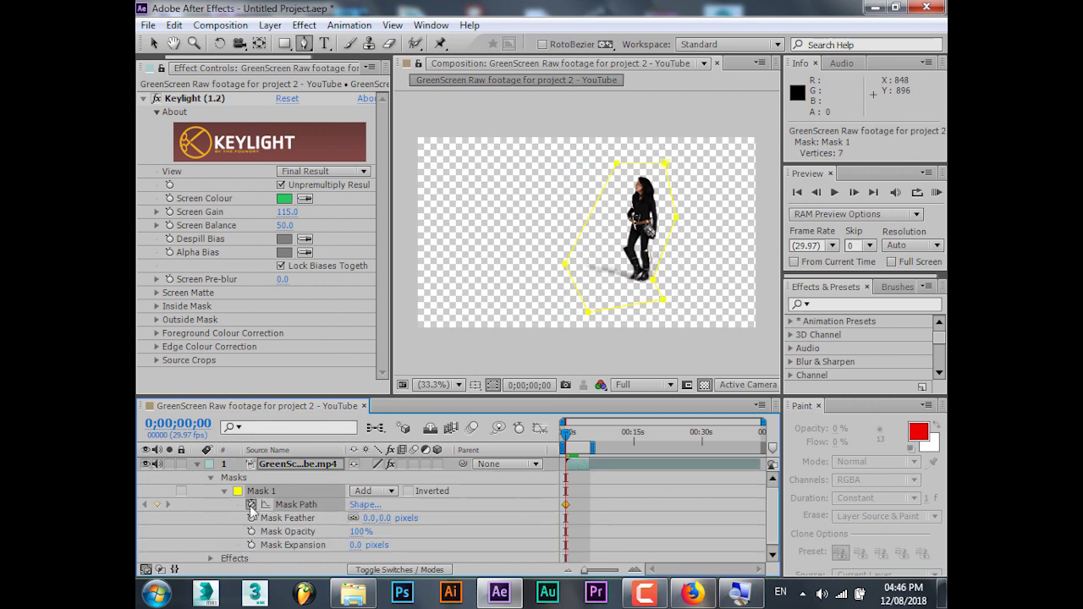
At 0;00;01;17, shift Mask 1 to surround the walking woman and move its vertex by her rear boot outward.
scroll(595, 263, "up", 3)
scroll(570, 262, "down", 2)
left_click_drag(568, 435, 575, 429)
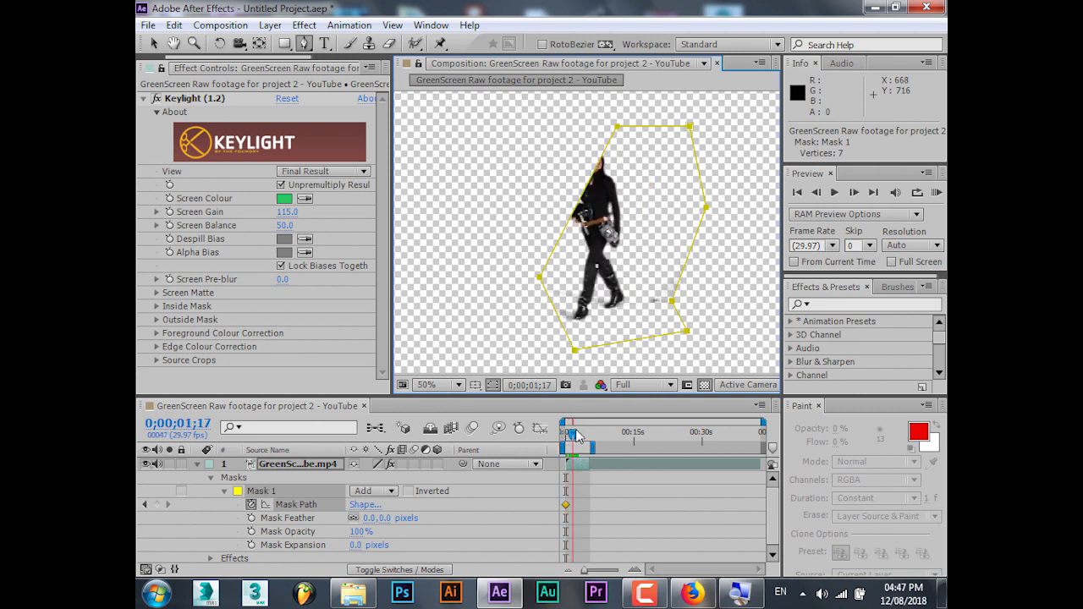
left_click_drag(677, 301, 633, 306)
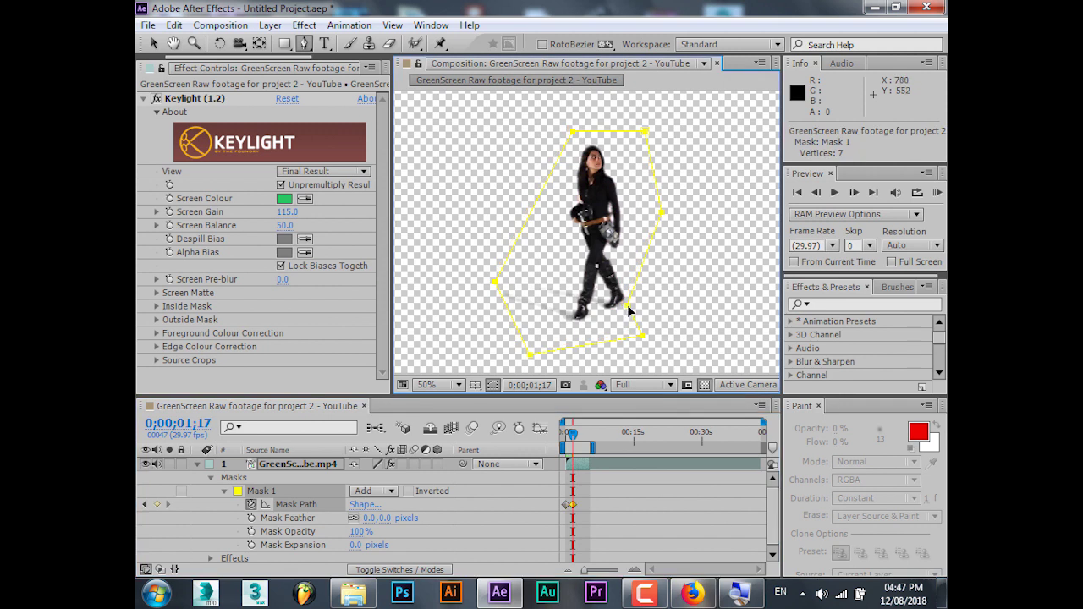
left_click(154, 44)
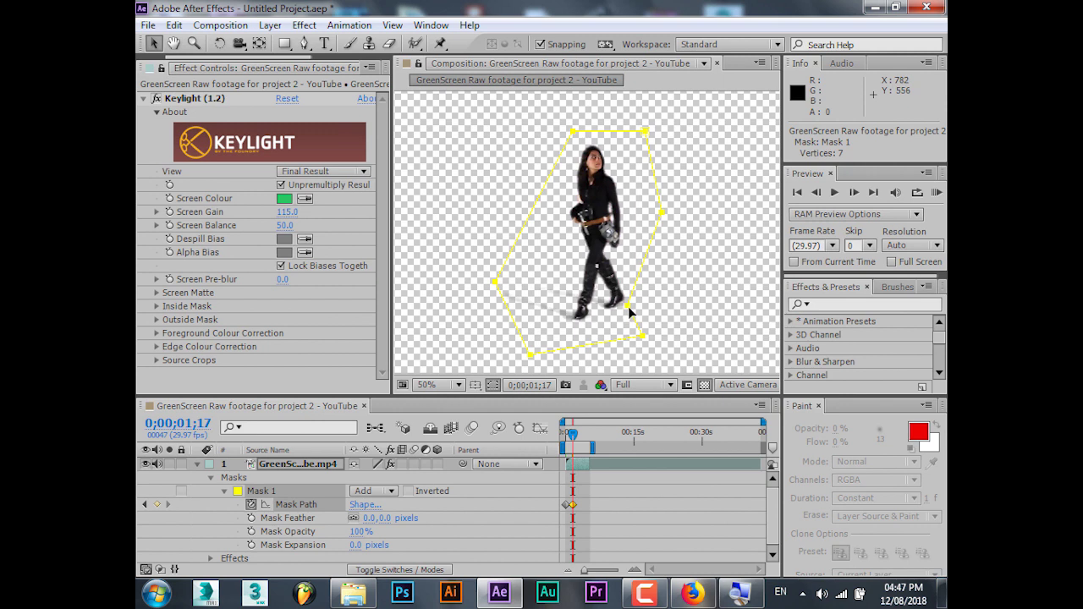
left_click_drag(627, 306, 637, 307)
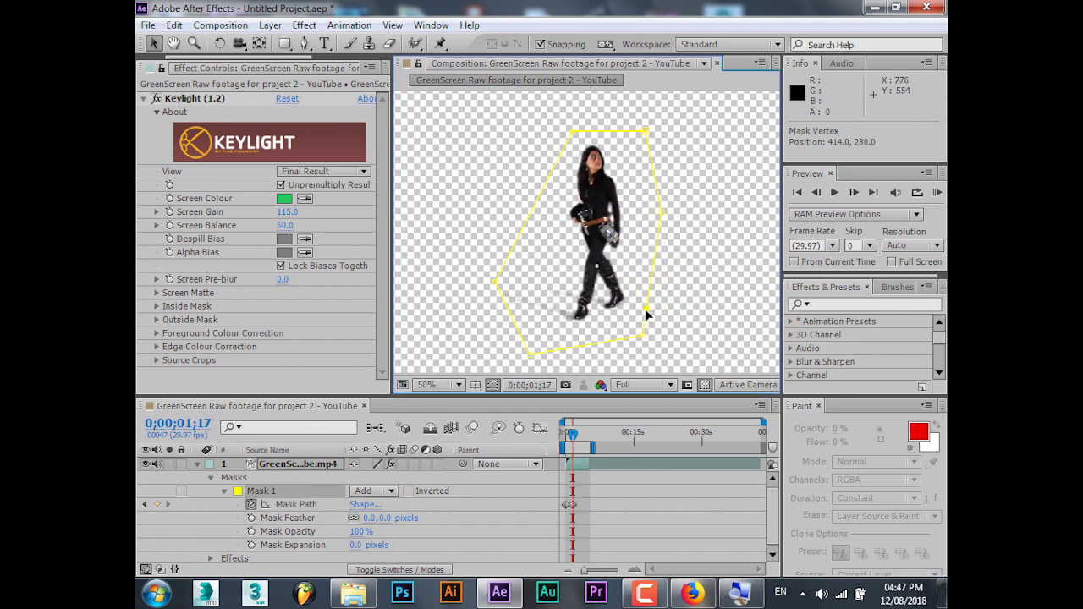
At 0;00;03;20, move Mask 1 over the woman and enlarge it to about 115% so it encloses her whole body.
left_click_drag(576, 435, 582, 435)
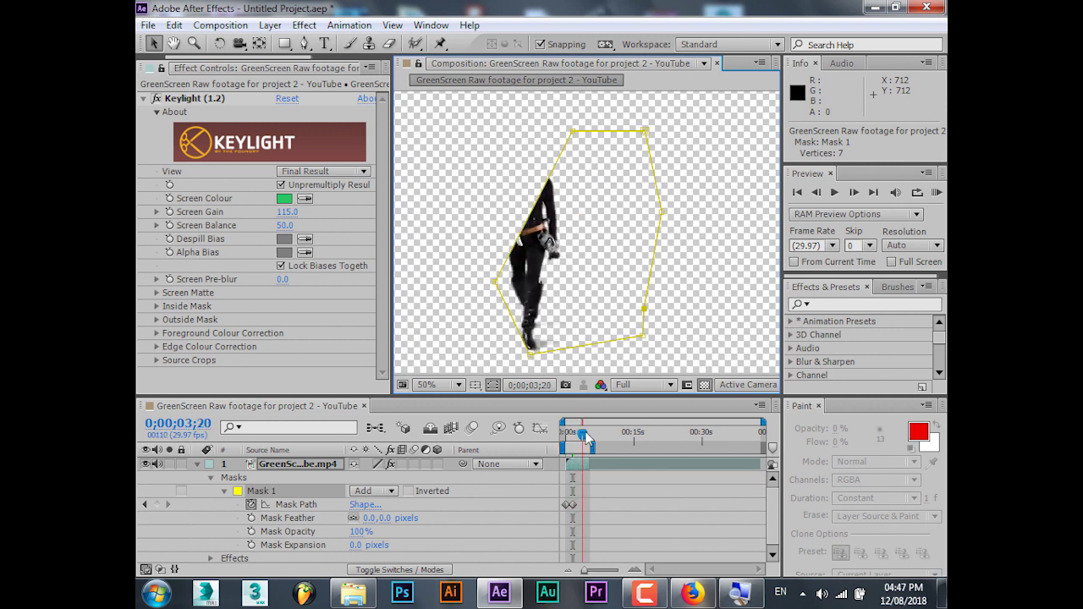
left_click_drag(531, 352, 527, 353)
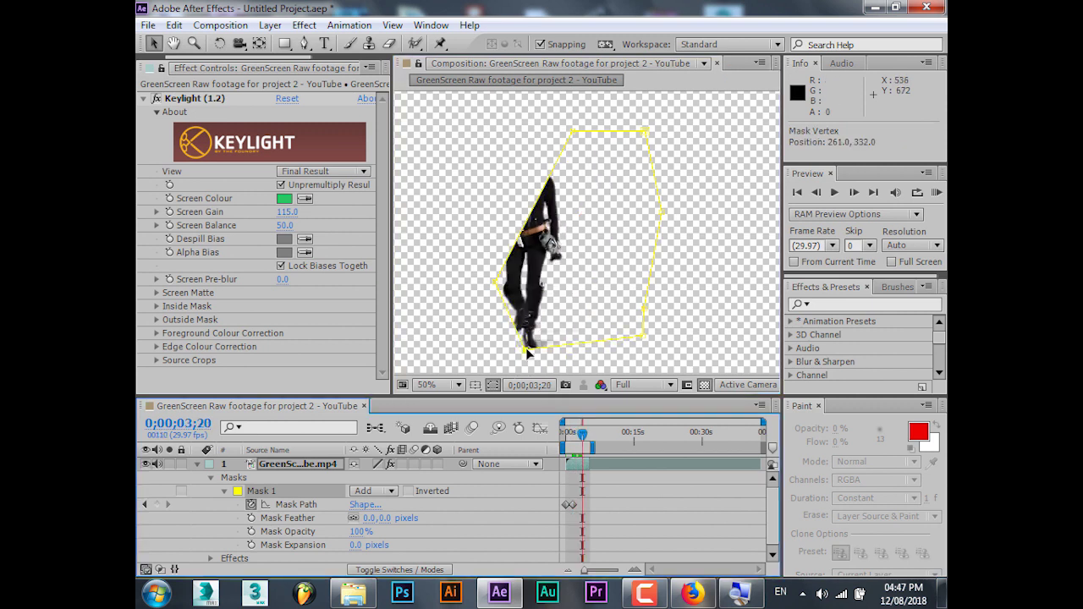
double_click(526, 354)
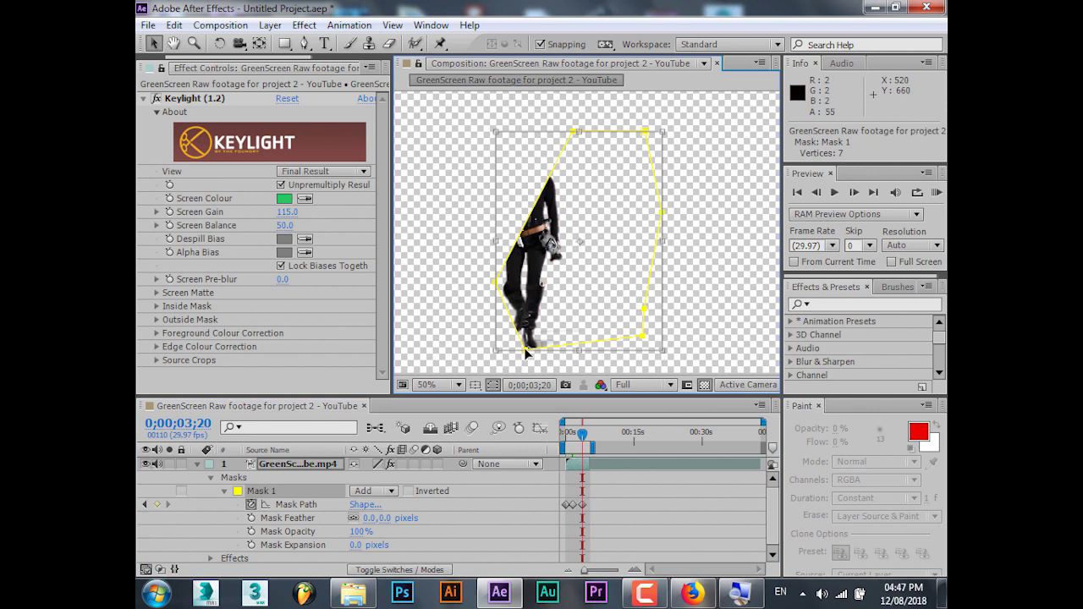
left_click_drag(641, 266, 570, 261)
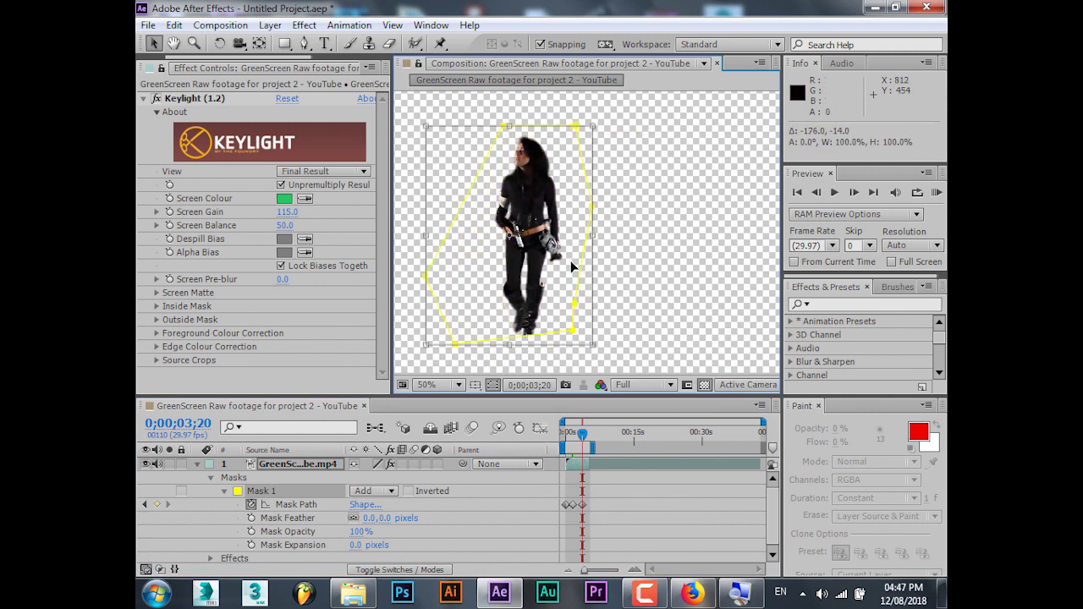
scroll(572, 264, "down", 2)
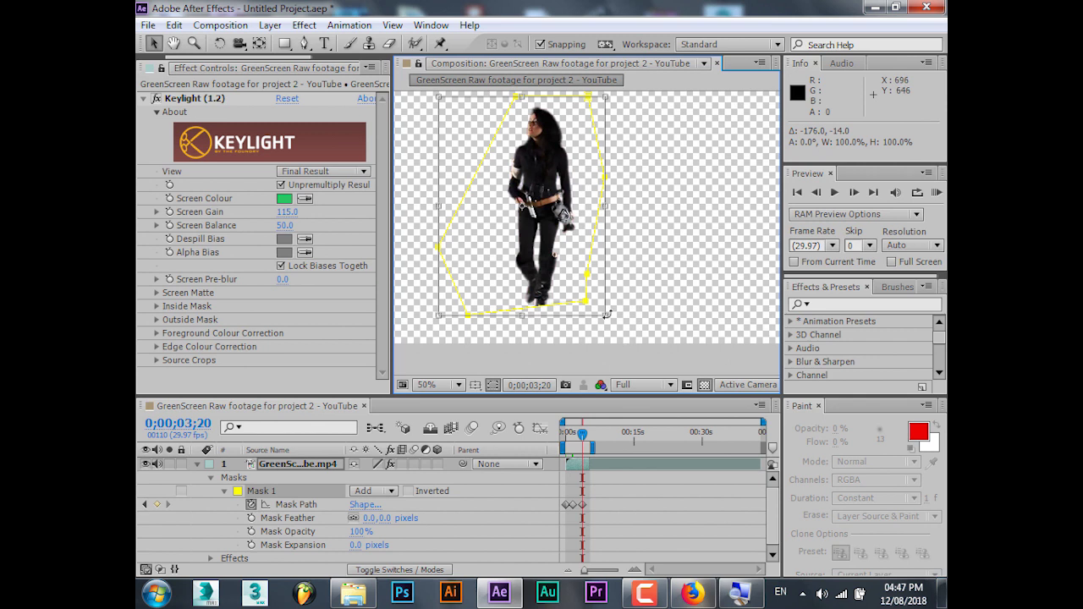
left_click_drag(603, 316, 608, 332)
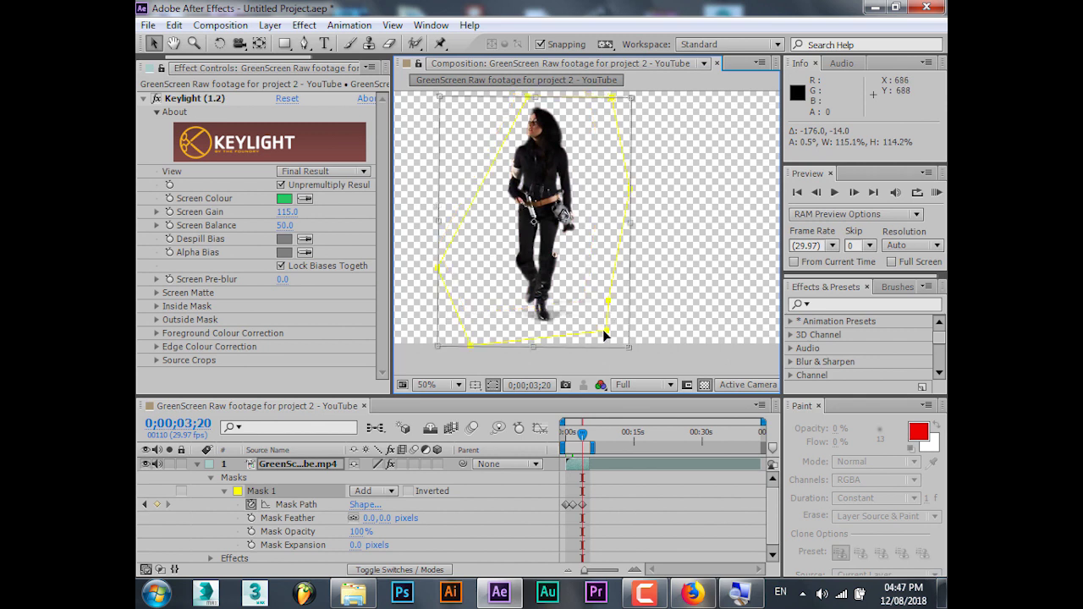
key("Return")
key("shift+Page_Down")
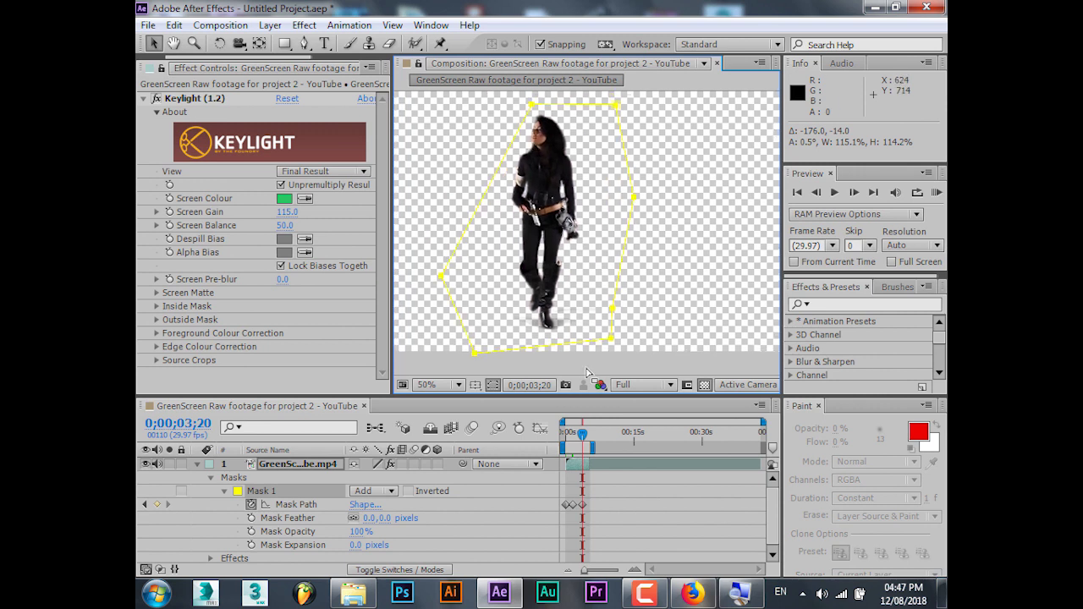
At 0;00;04;26, pull the mask vertex beside the woman's head outward so her hair and arm are enclosed.
left_click_drag(584, 434, 590, 437)
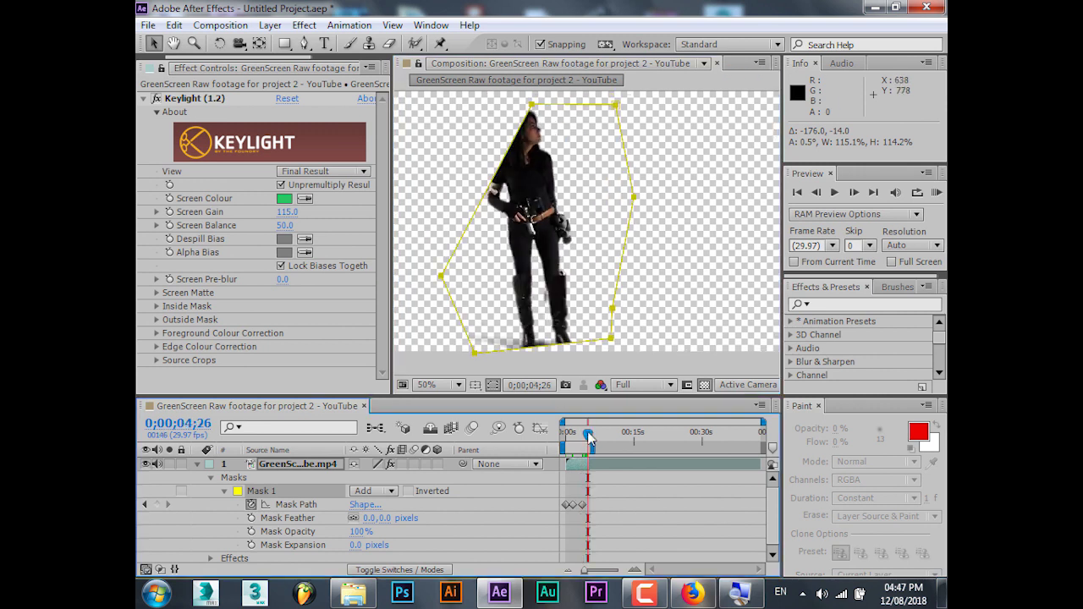
scroll(541, 127, "up", 1)
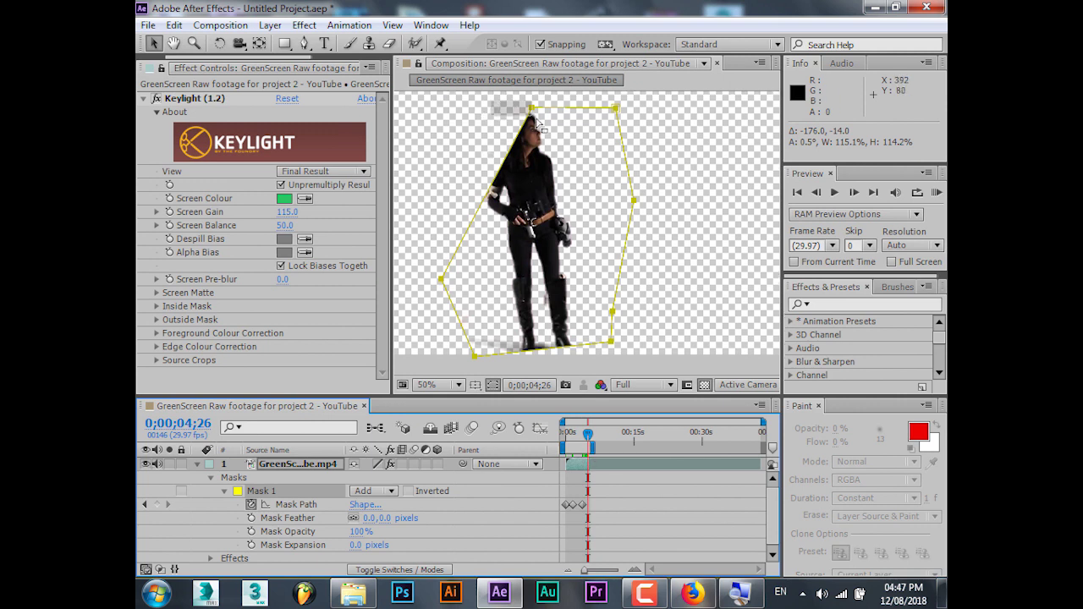
left_click_drag(531, 109, 476, 127)
scroll(476, 126, "up", 2)
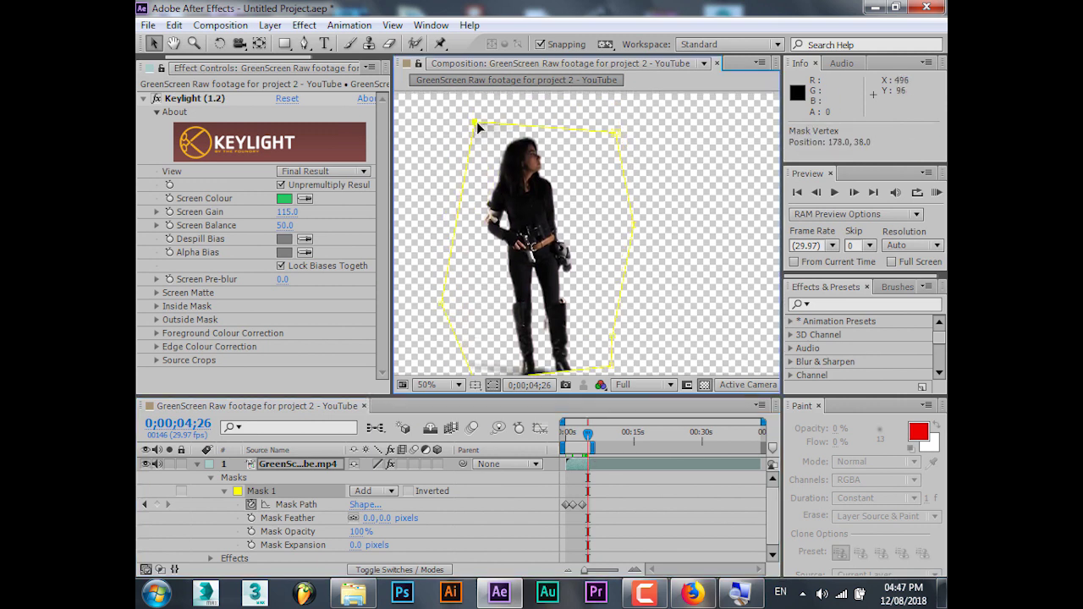
Fit the composition to its view and preview the masked footage in a maximized view.
key("comma")
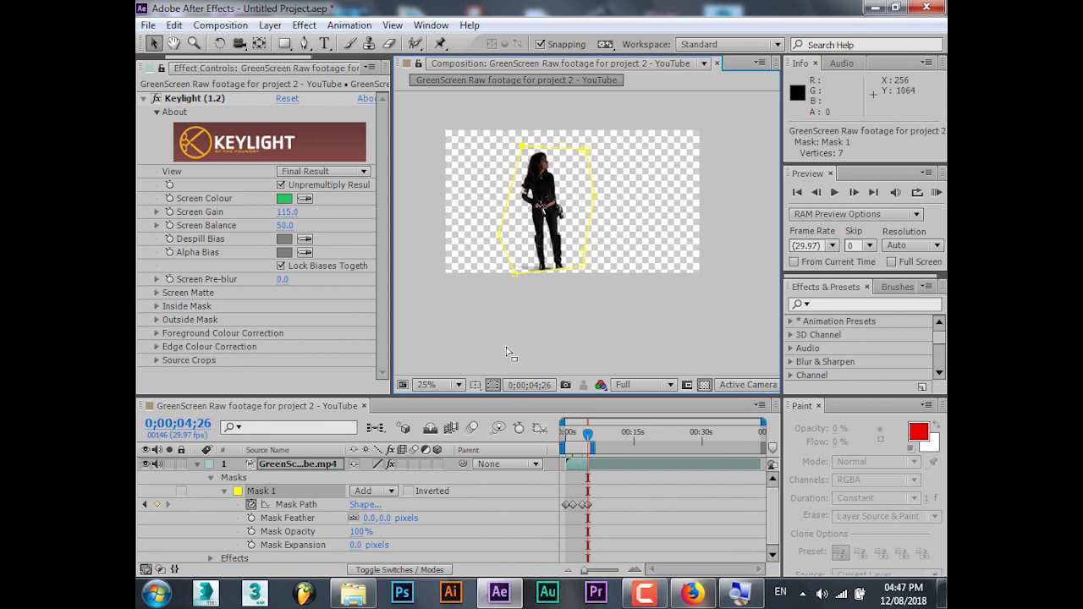
left_click(457, 384)
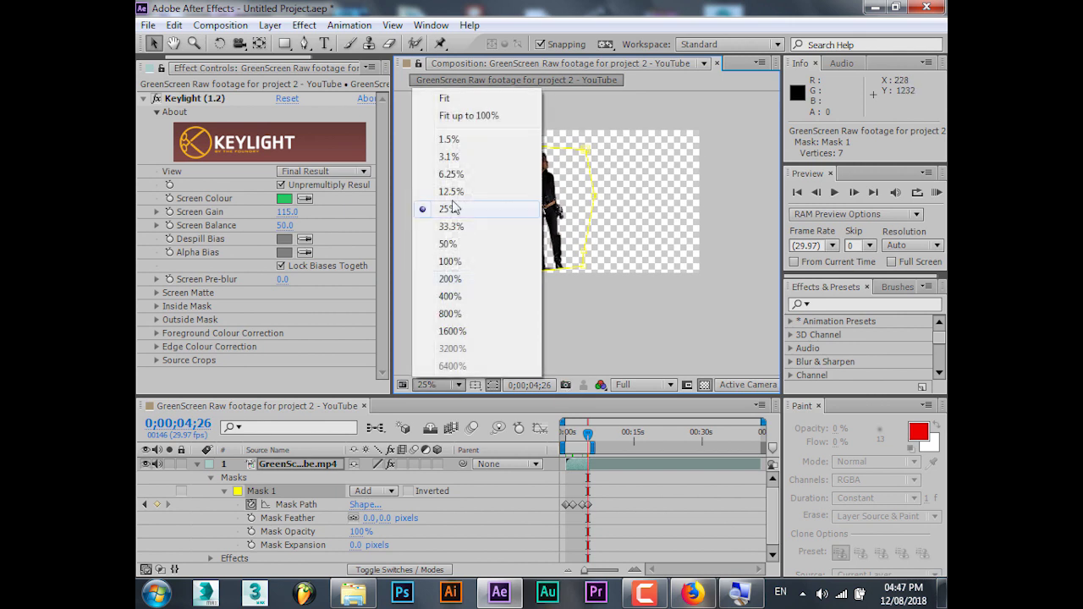
left_click(481, 118)
key("grave")
key("KP_0")
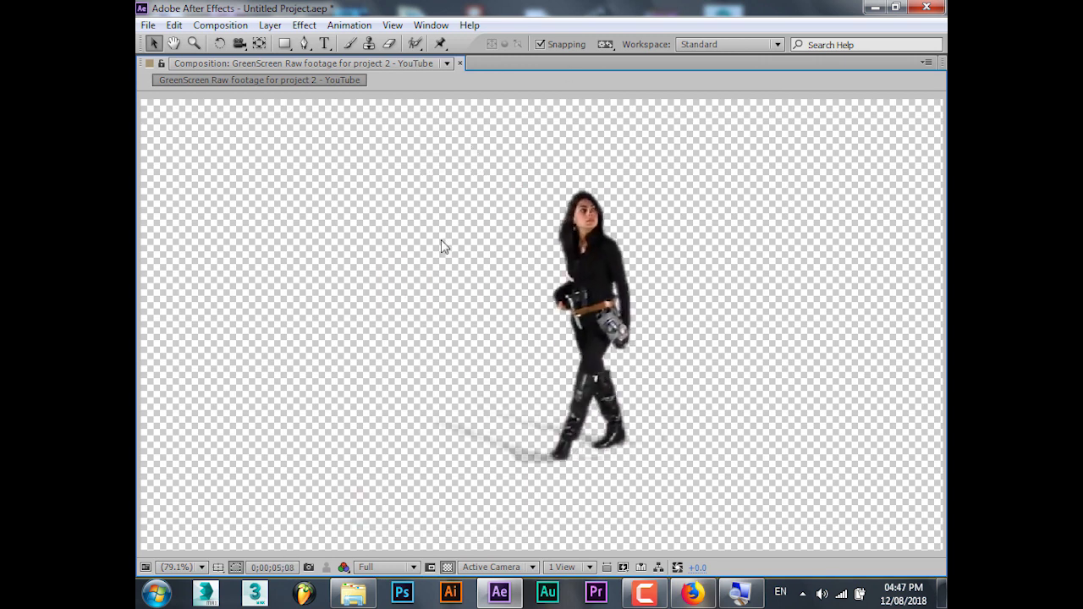
key("space")
key("grave")
At 0;00;03;04, move the mask vertex nearest the woman's face outward and preview the masked footage in a maximized view.
left_click_drag(584, 439, 580, 438)
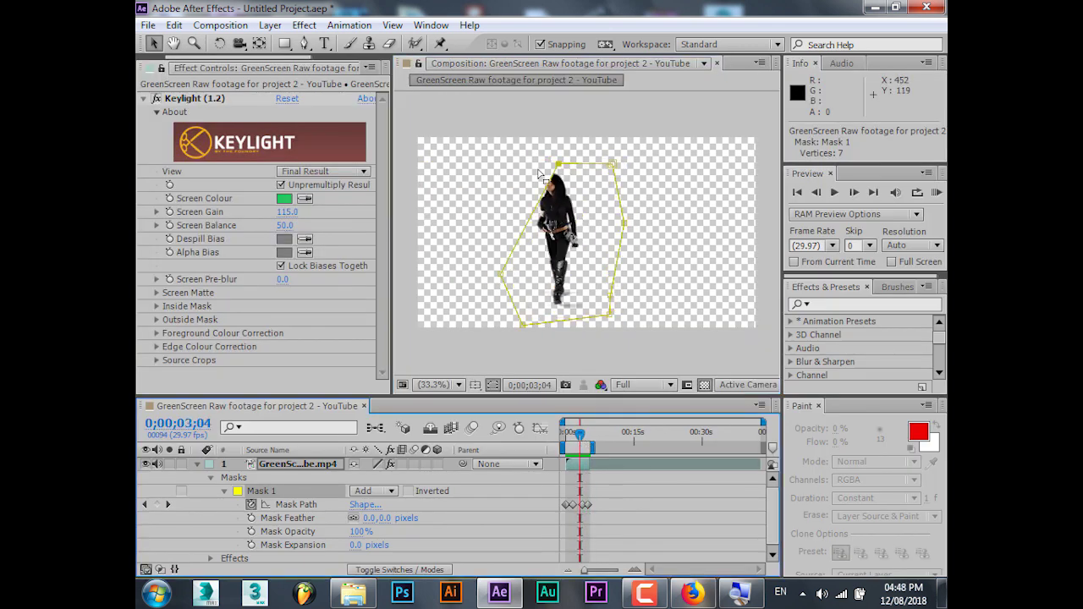
left_click(563, 181)
left_click_drag(558, 164, 525, 157)
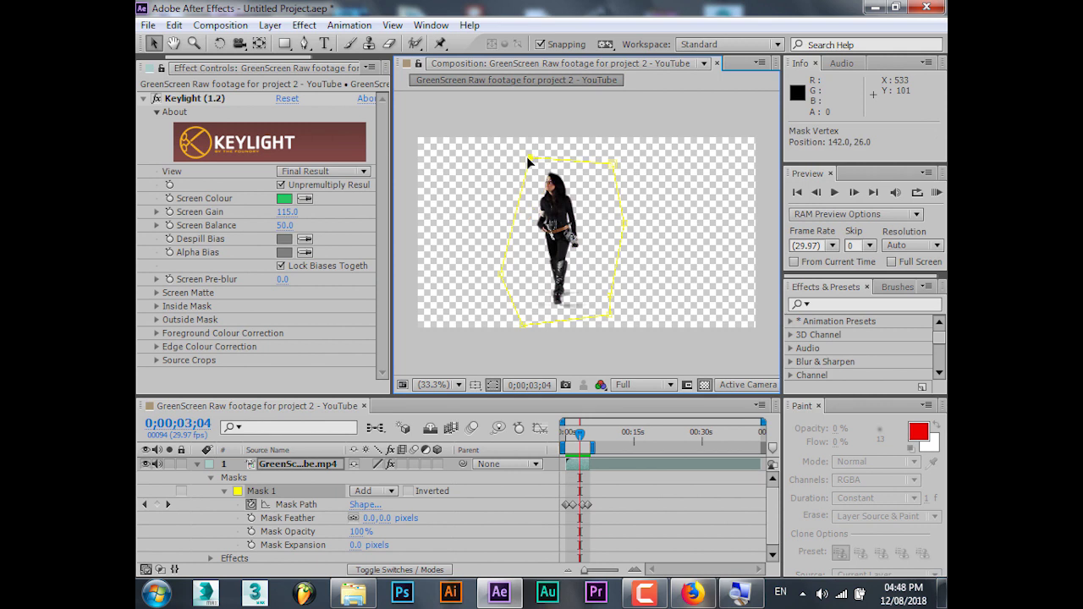
key("grave")
key("space")
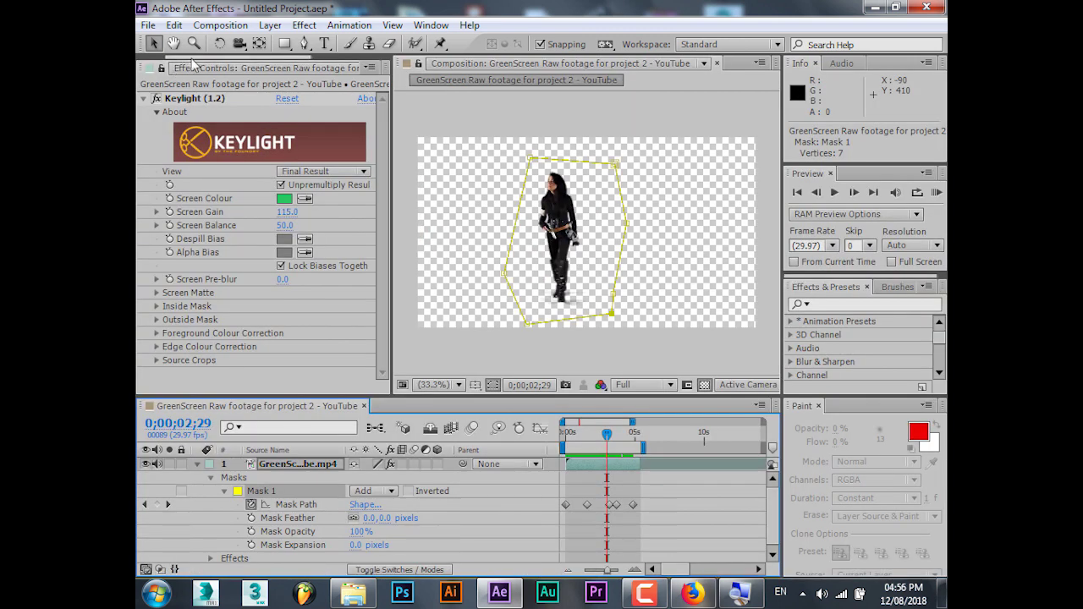
Add 111.jpg to the composition as a background beneath the footage layer and return to the first frame.
left_click(158, 68)
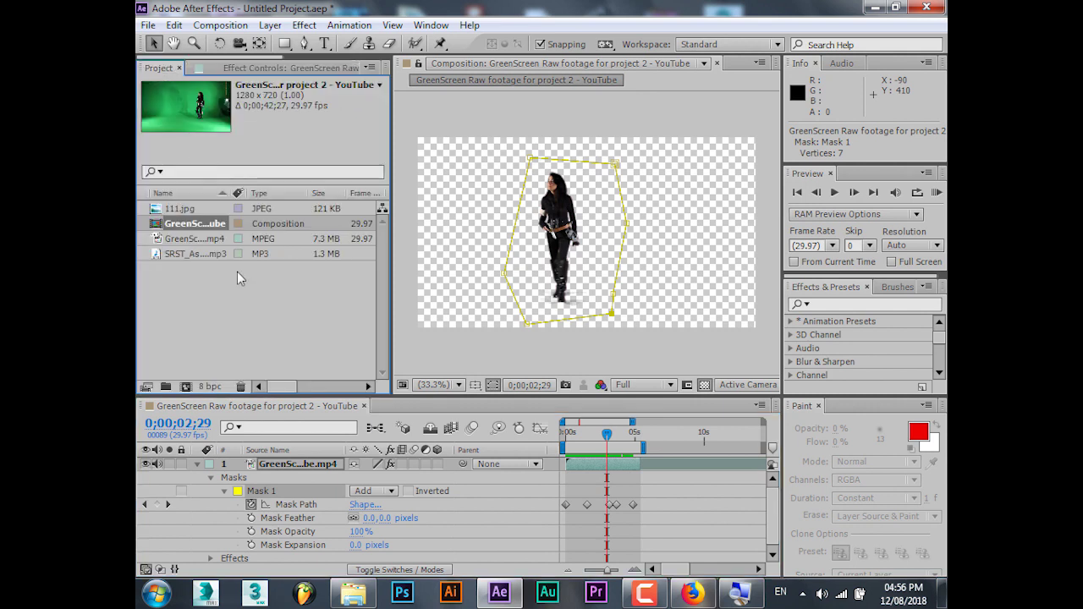
left_click(196, 464)
left_click_drag(202, 209, 314, 514)
left_click_drag(621, 434, 542, 427)
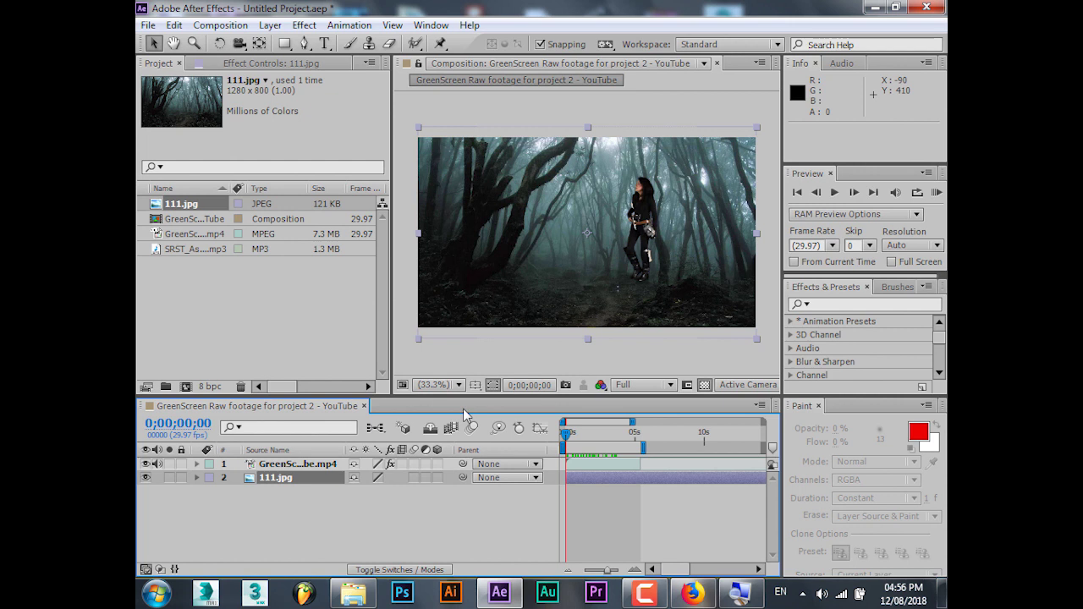
Preview the woman composited over the forest background in a maximized view.
left_click(320, 465)
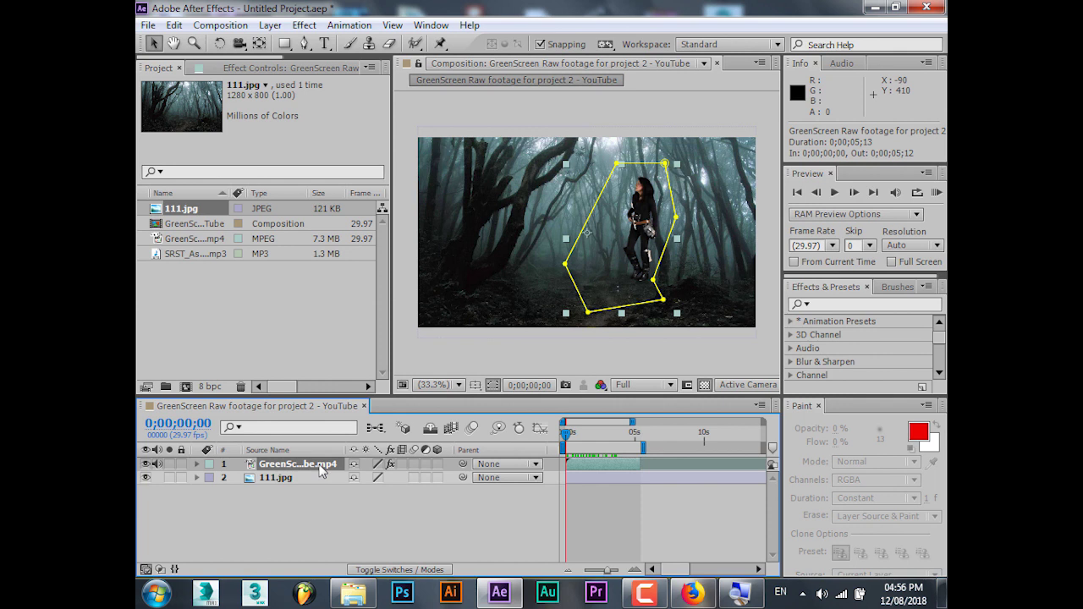
key("grave")
key("space")
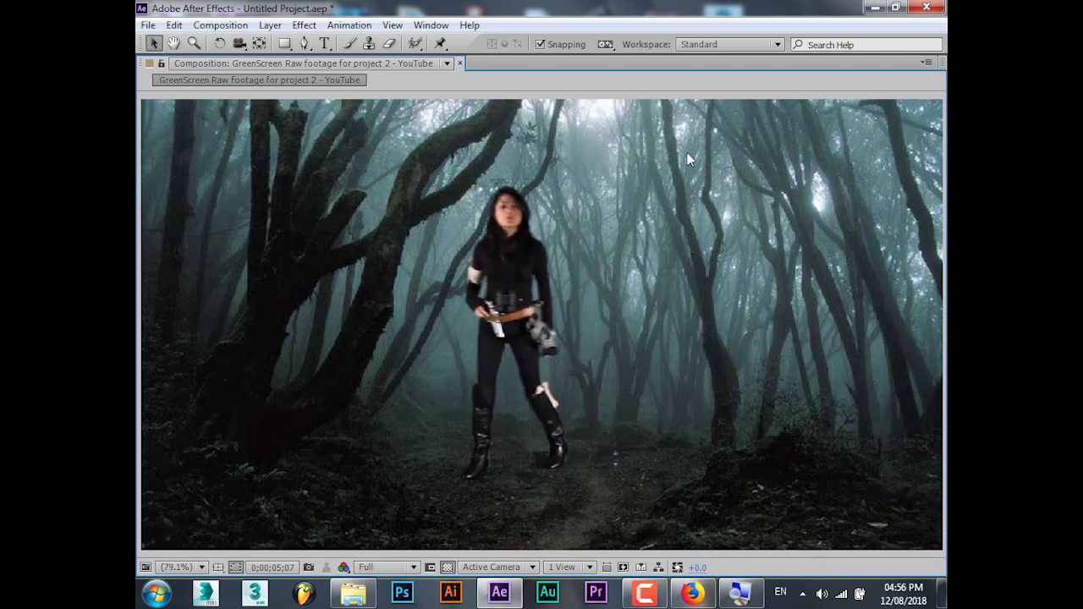
key("space")
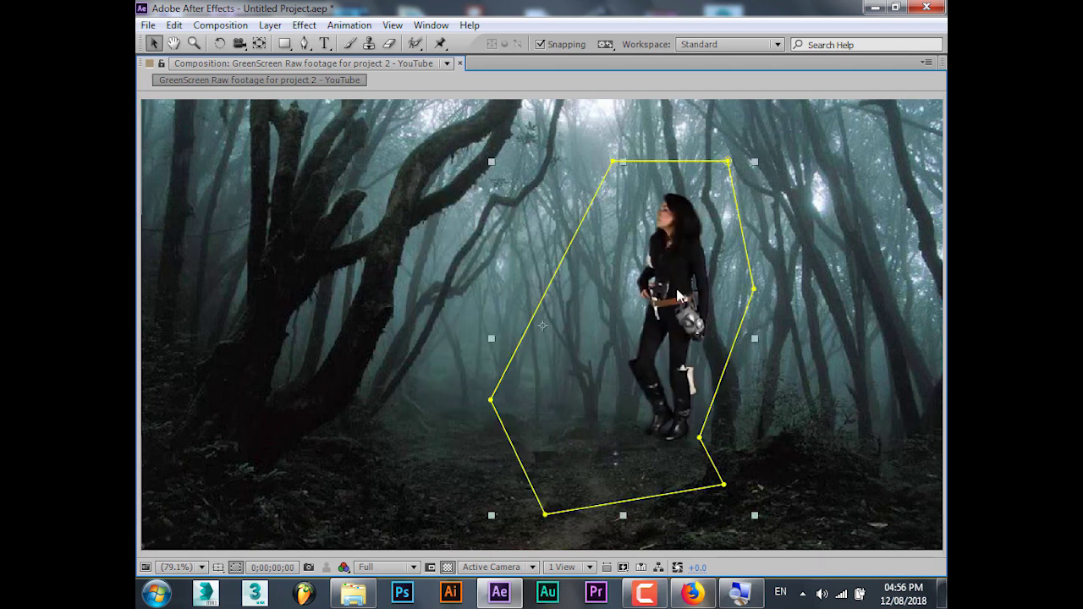
key("grave")
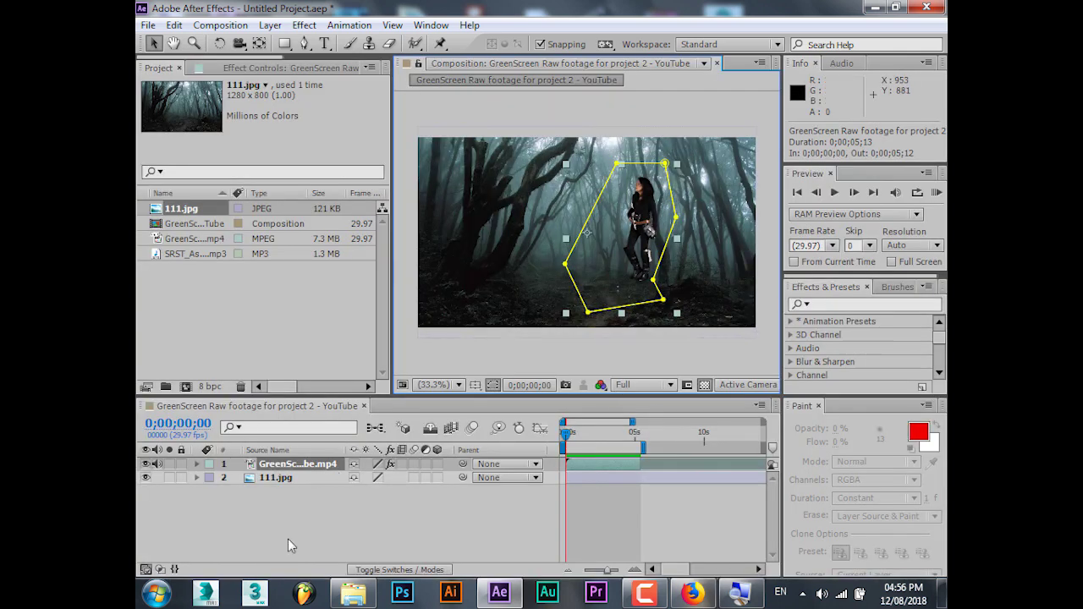
Scale the footage layer to 78% and move it down onto the forest path, to about position 631, 459.
key("s")
left_click_drag(375, 480, 504, 308)
left_click_drag(630, 218, 627, 246)
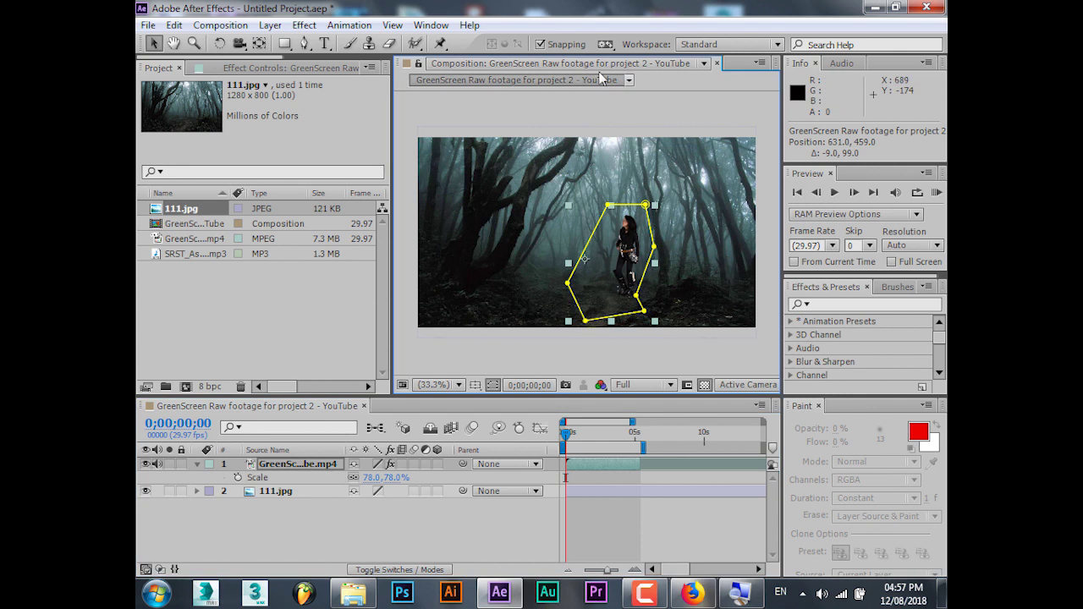
left_click(653, 494)
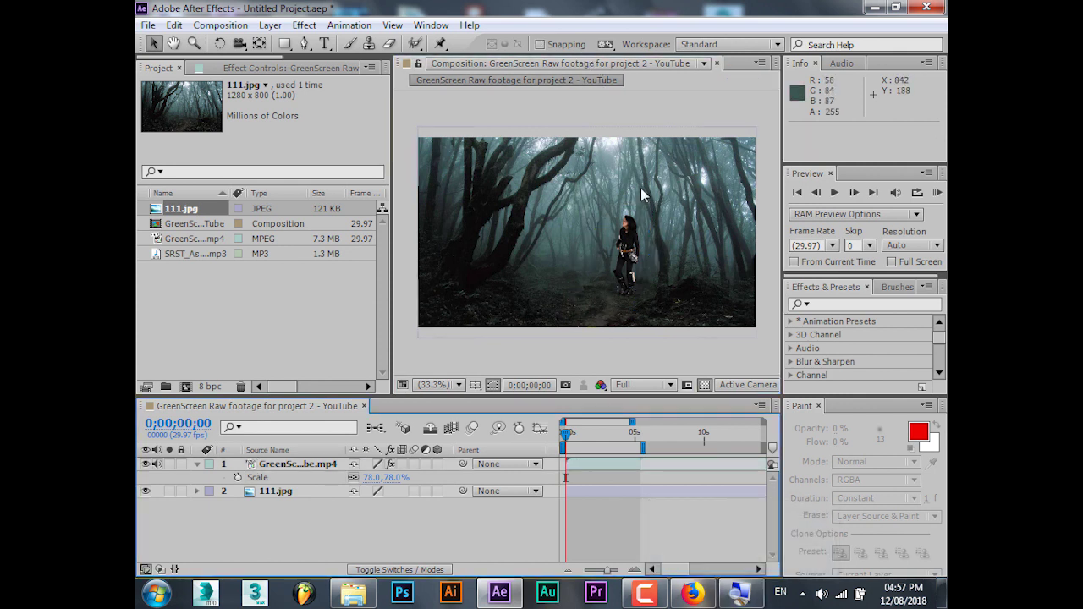
Preview the rescaled woman walking on the forest path from the first frame.
scroll(645, 307, "up", 3)
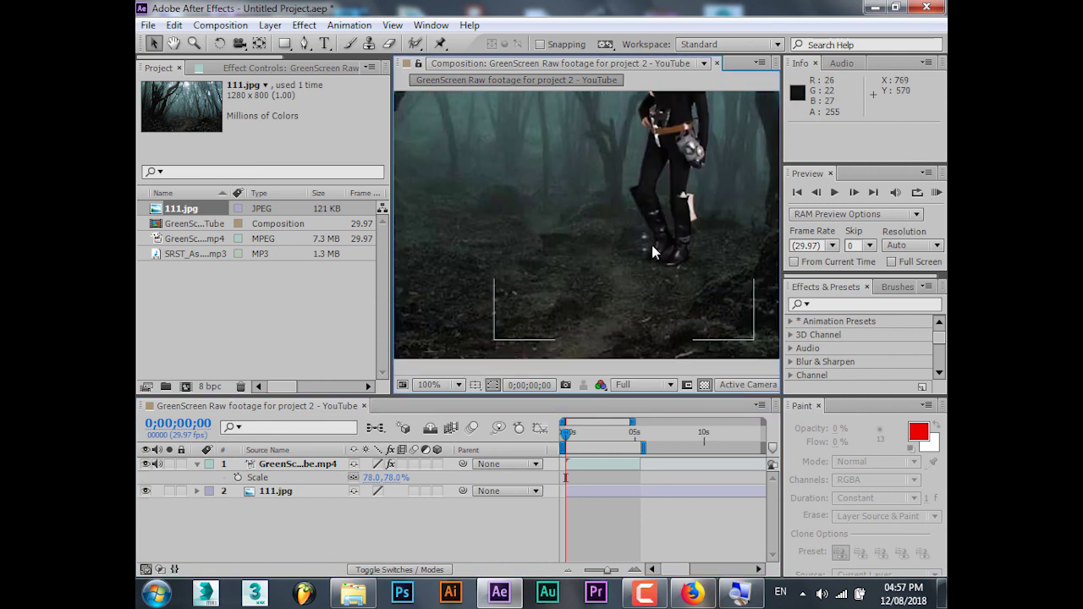
mouse_move(568, 435)
left_mouse_down()
mouse_move(589, 432)
mouse_move(571, 431)
mouse_move(578, 424)
mouse_move(565, 436)
mouse_move(577, 441)
mouse_move(559, 448)
left_mouse_up()
key("comma")
key("comma")
key("KP_0")
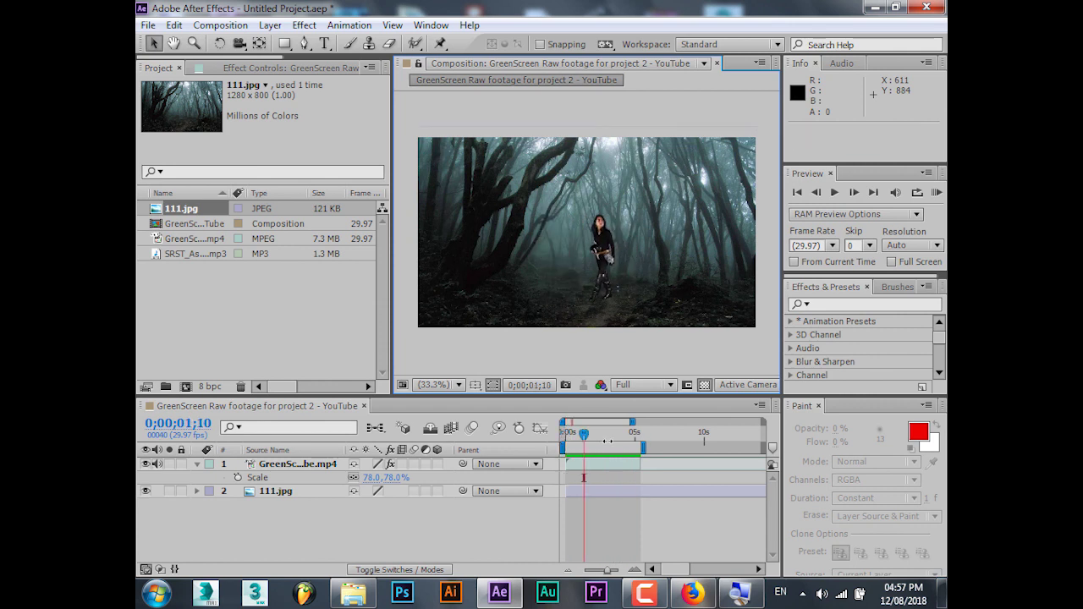
Deselect the footage layer's mask outline and widen the composition viewer for a larger view of the composite.
left_click(264, 465)
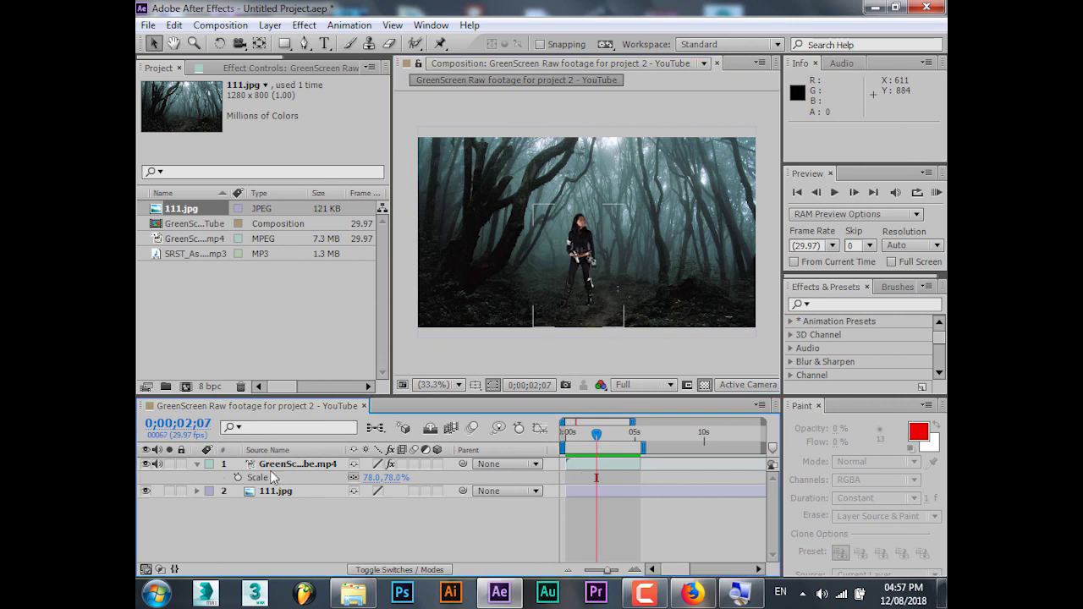
left_click(284, 467)
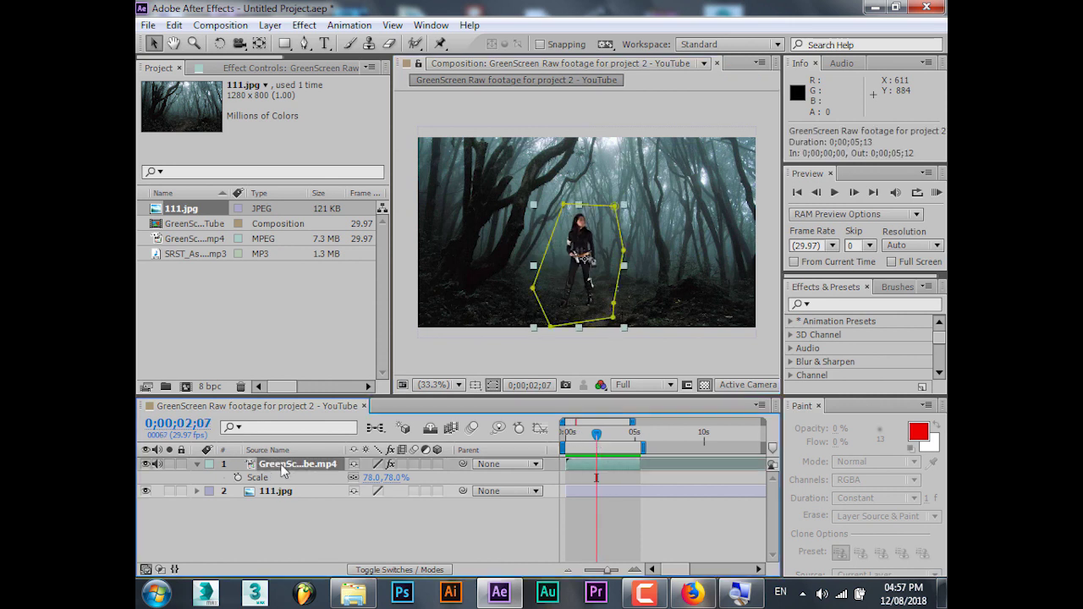
left_click(395, 320)
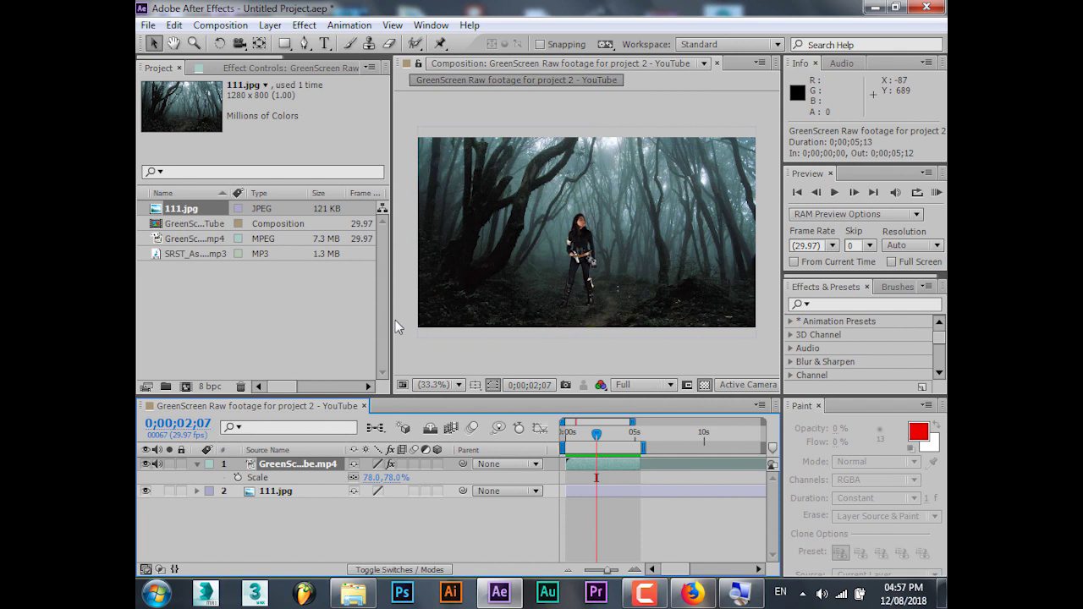
left_click_drag(392, 319, 350, 319)
scroll(459, 257, "up", 3)
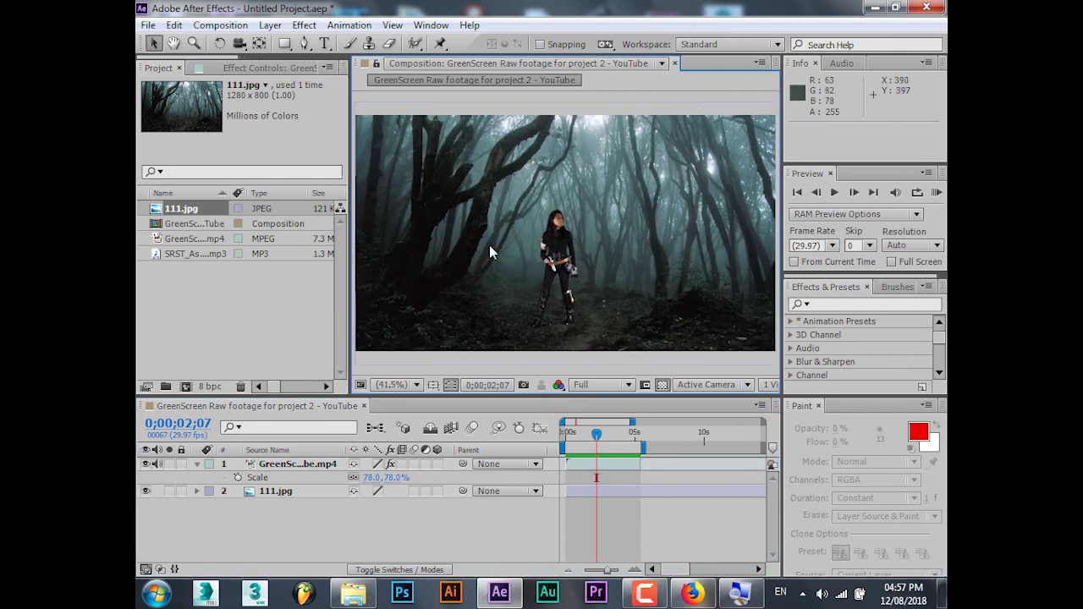
Examine the woman up close at 0;00;02;07 to compare her colours and edges with the forest background.
scroll(581, 236, "up", 1)
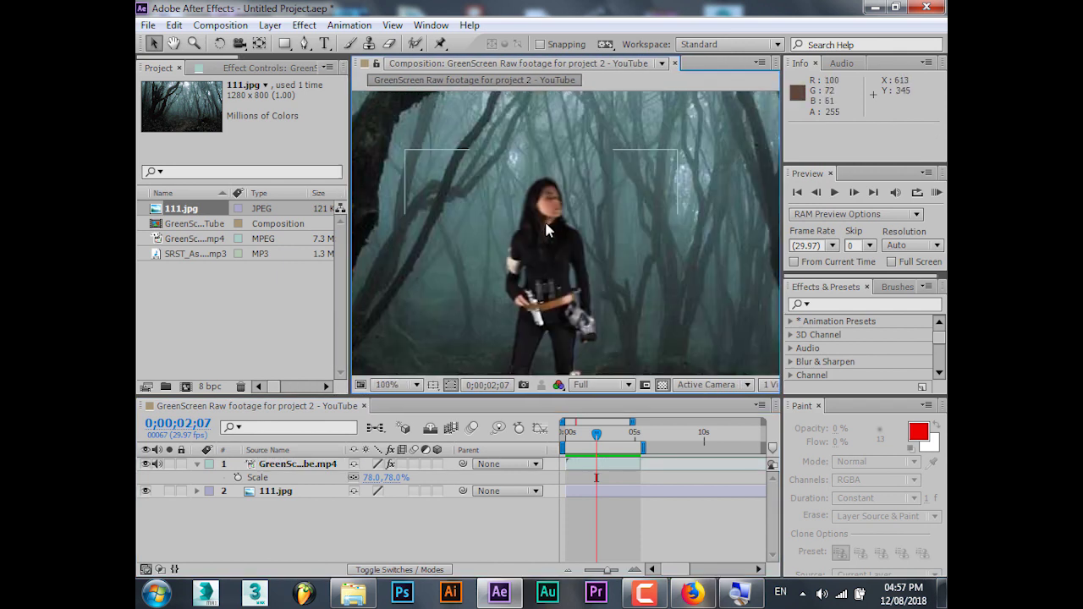
scroll(538, 197, "up", 1)
scroll(565, 182, "down", 2)
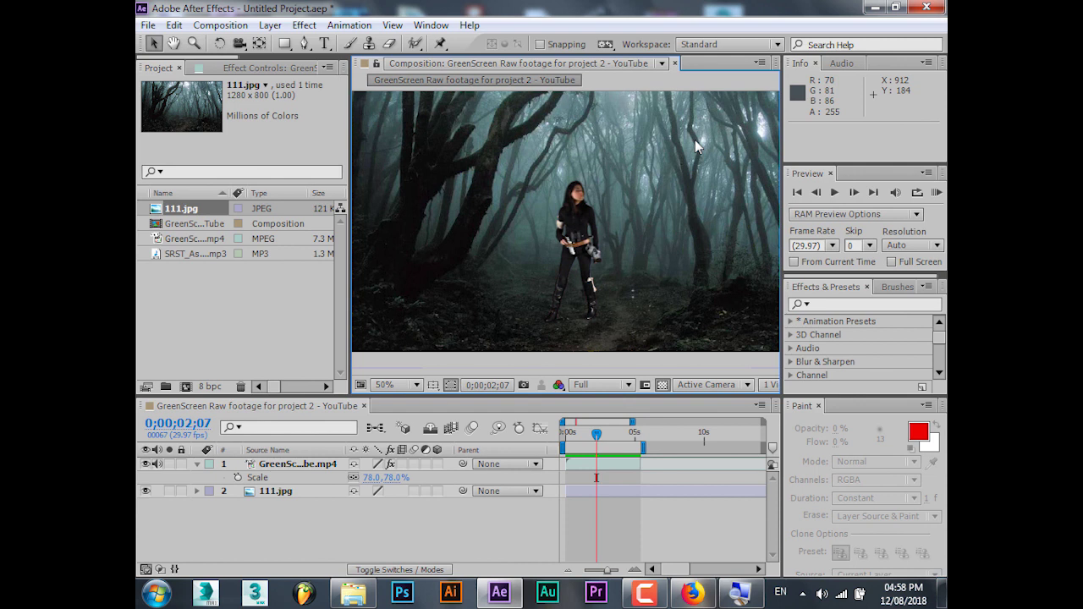
left_click_drag(684, 178, 660, 184)
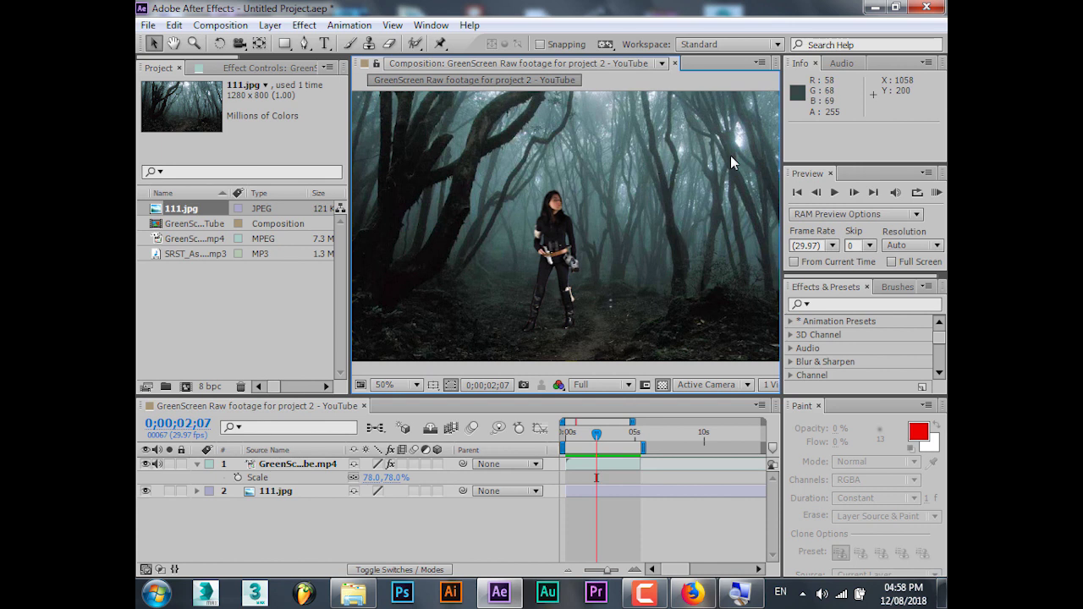
scroll(545, 209, "up", 2)
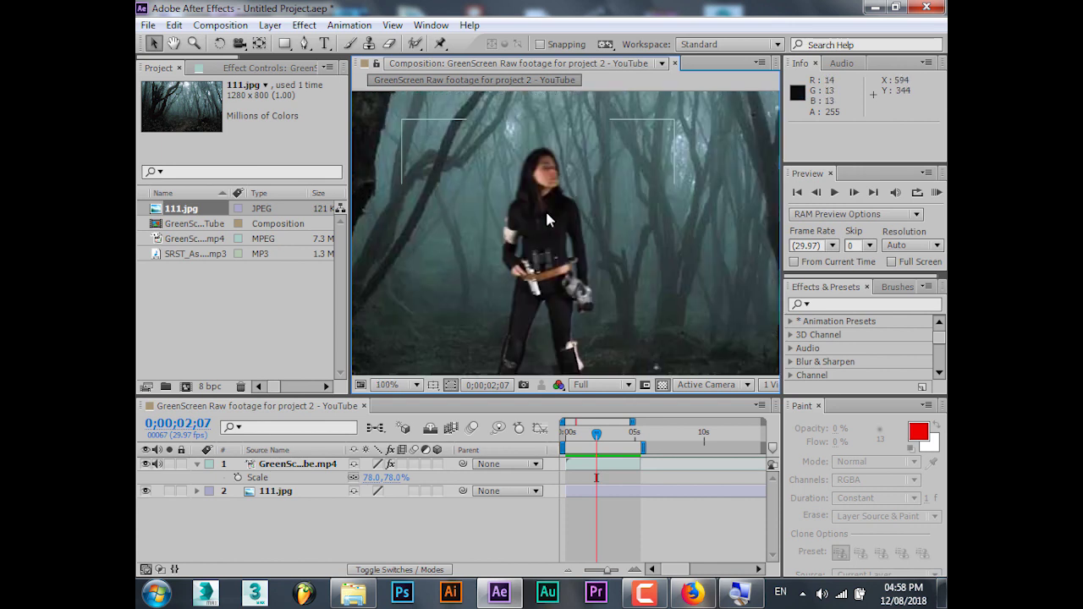
scroll(547, 214, "up", 2)
left_click_drag(538, 288, 475, 214)
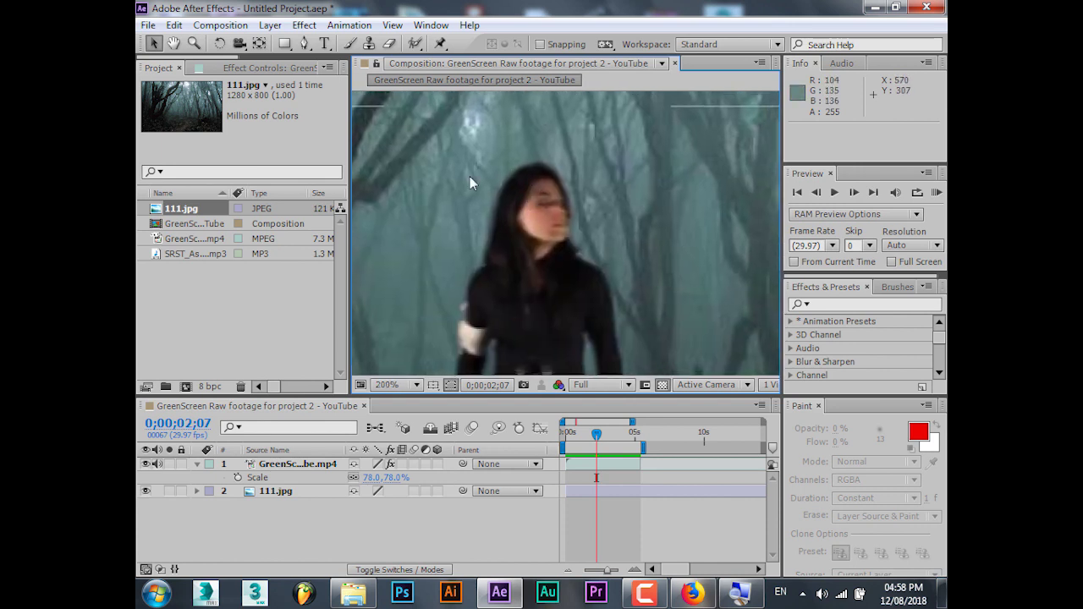
scroll(518, 226, "down", 2)
scroll(596, 212, "down", 2)
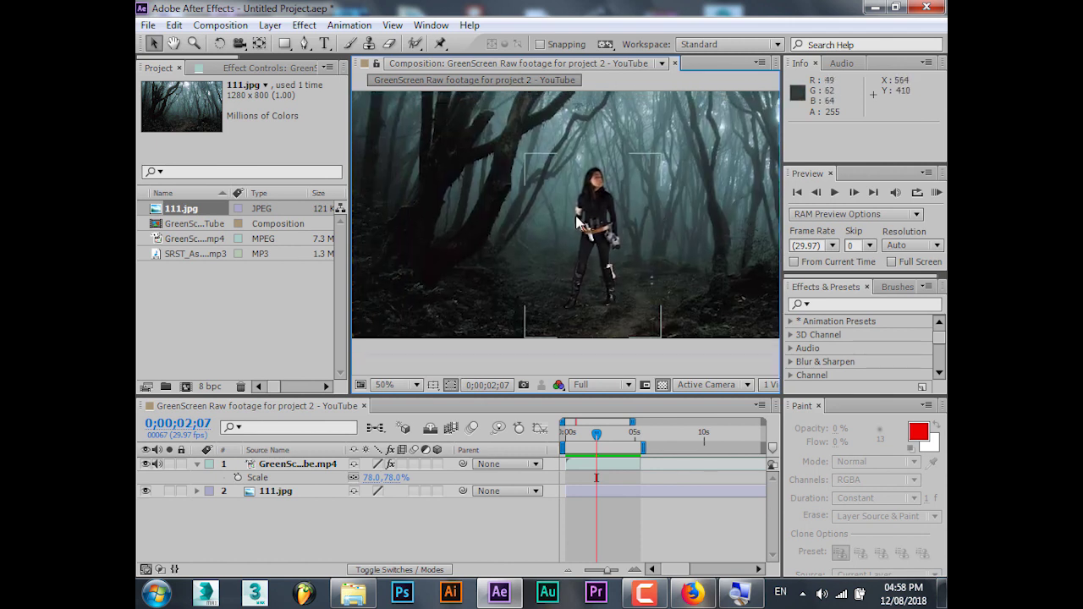
Apply the Tint color correction effect to the green screen footage layer.
left_click(319, 464)
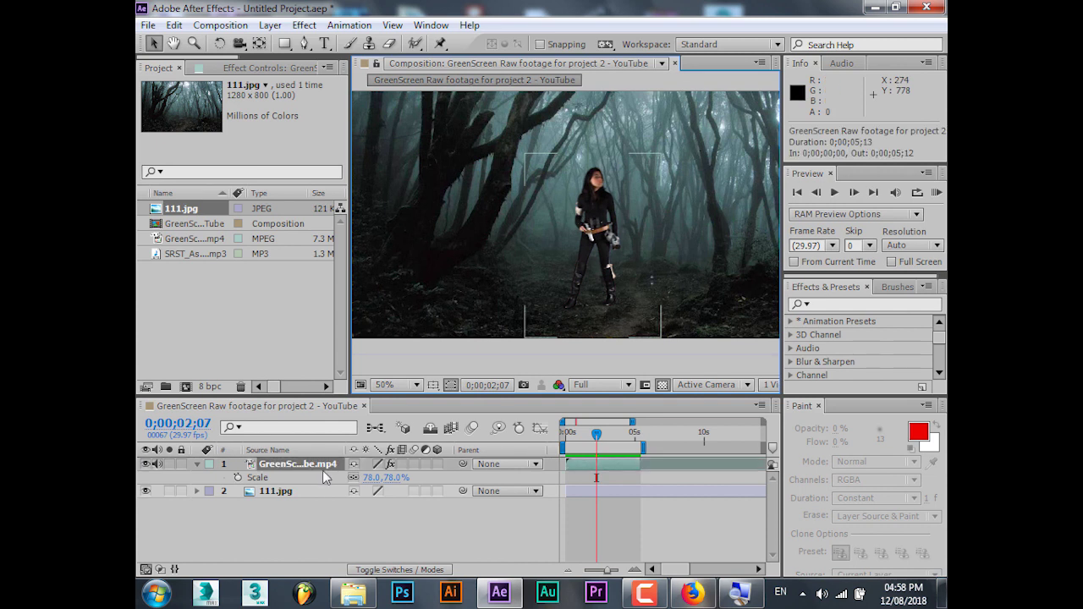
left_click(281, 498)
mouse_move(353, 592)
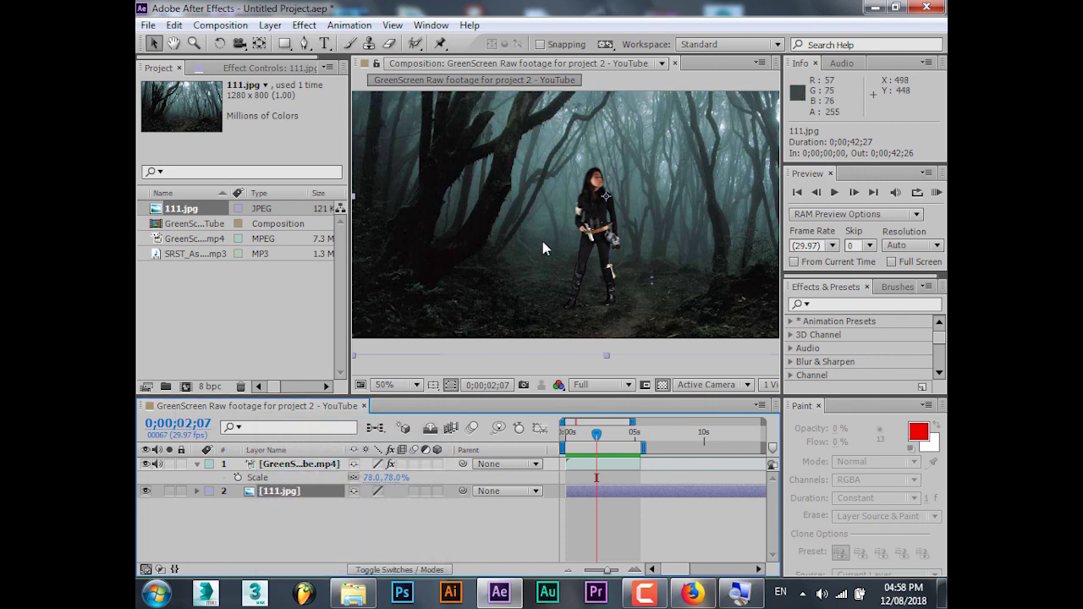
left_click(306, 450)
left_click(310, 465)
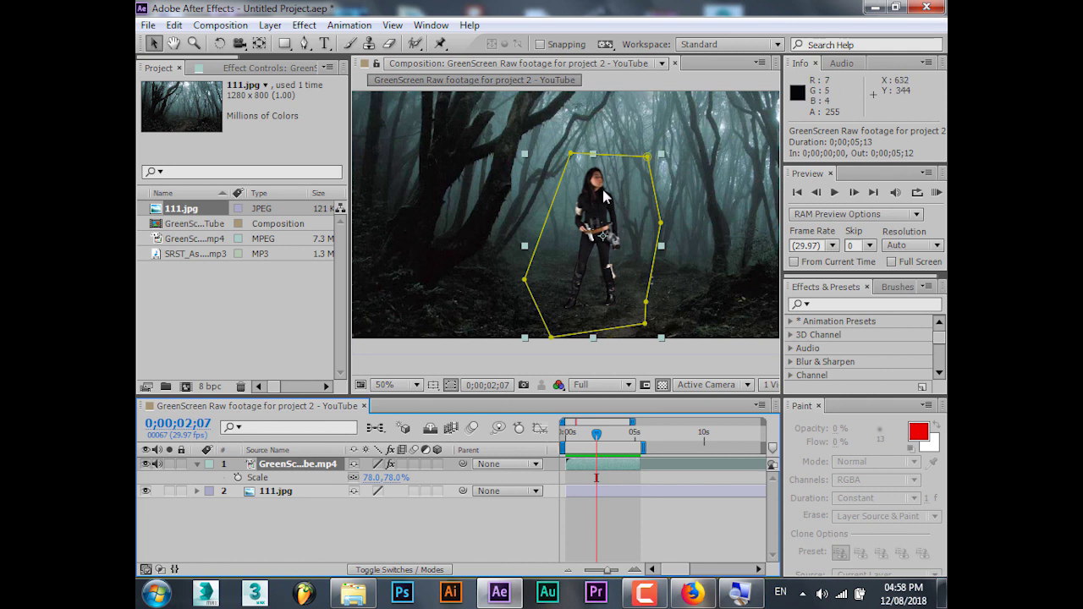
left_click(304, 25)
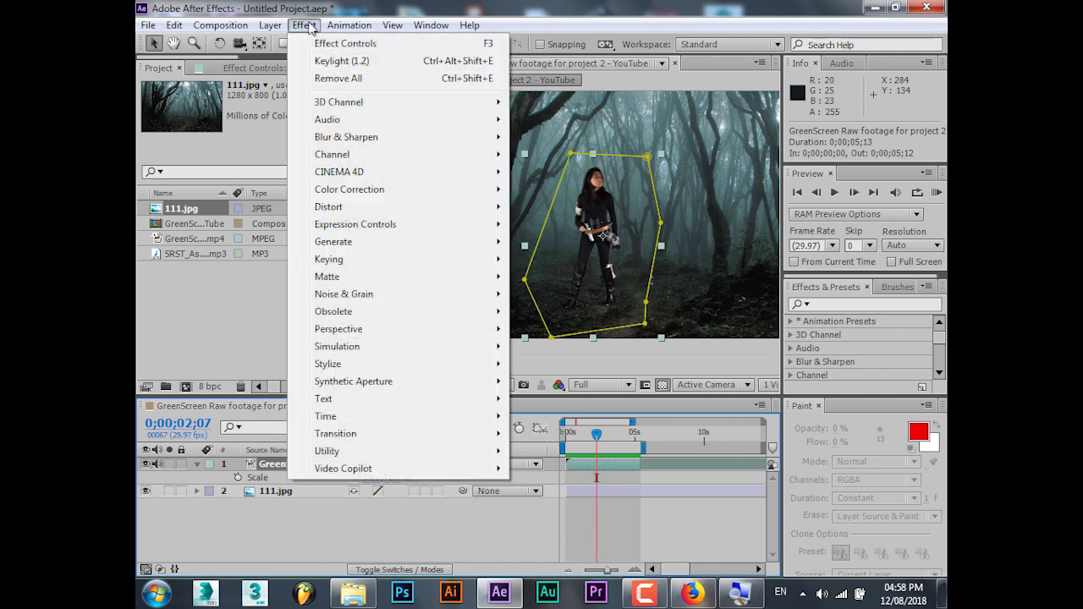
mouse_move(457, 191)
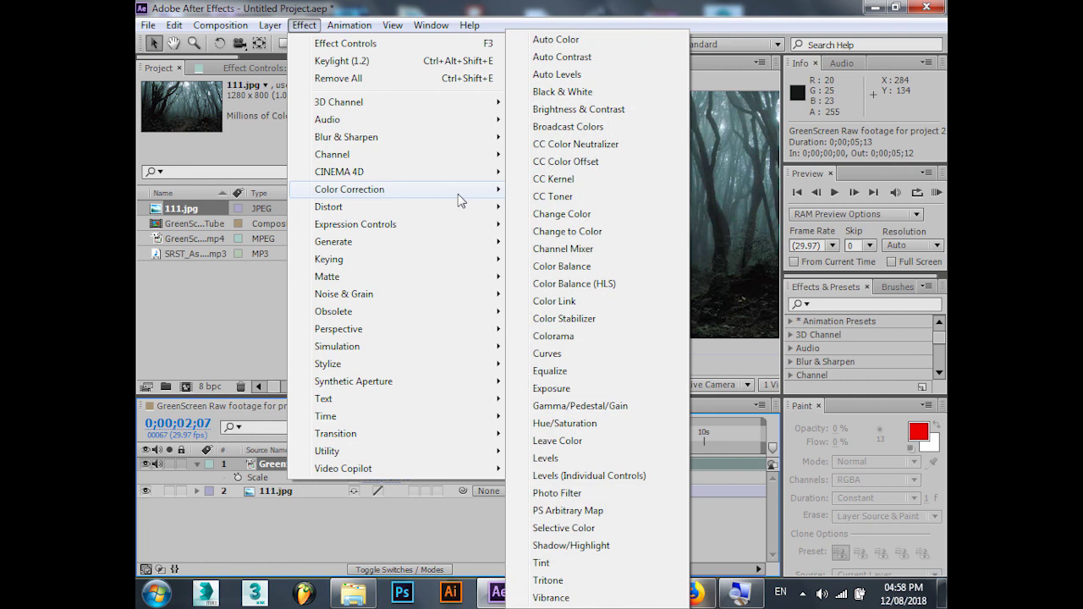
left_click(542, 562)
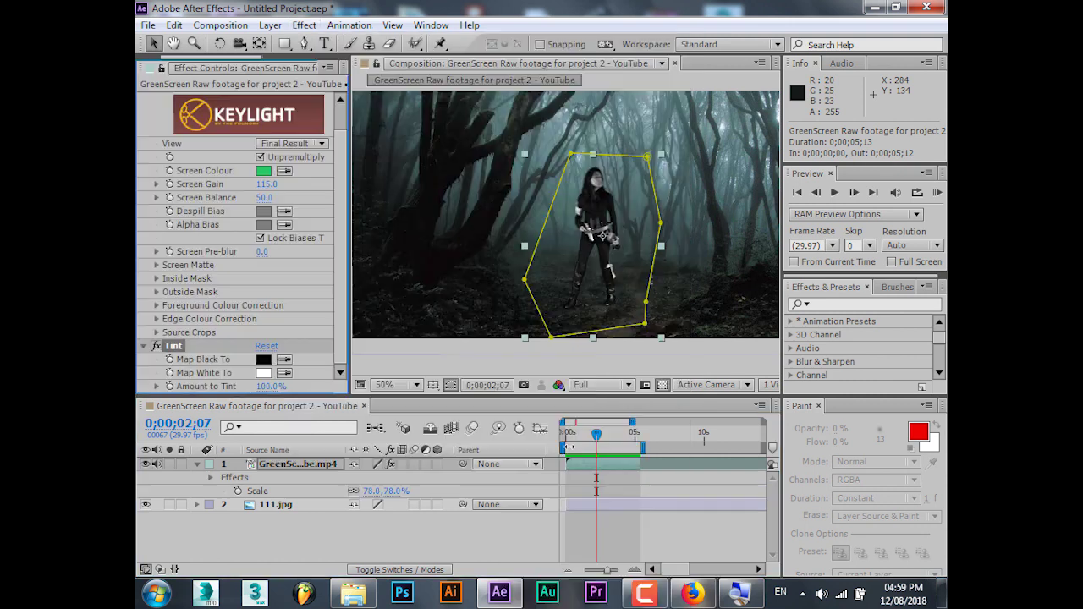
Set the footage layer's Amount to Tint to 50%.
scroll(599, 142, "up", 2)
scroll(599, 142, "up", 1)
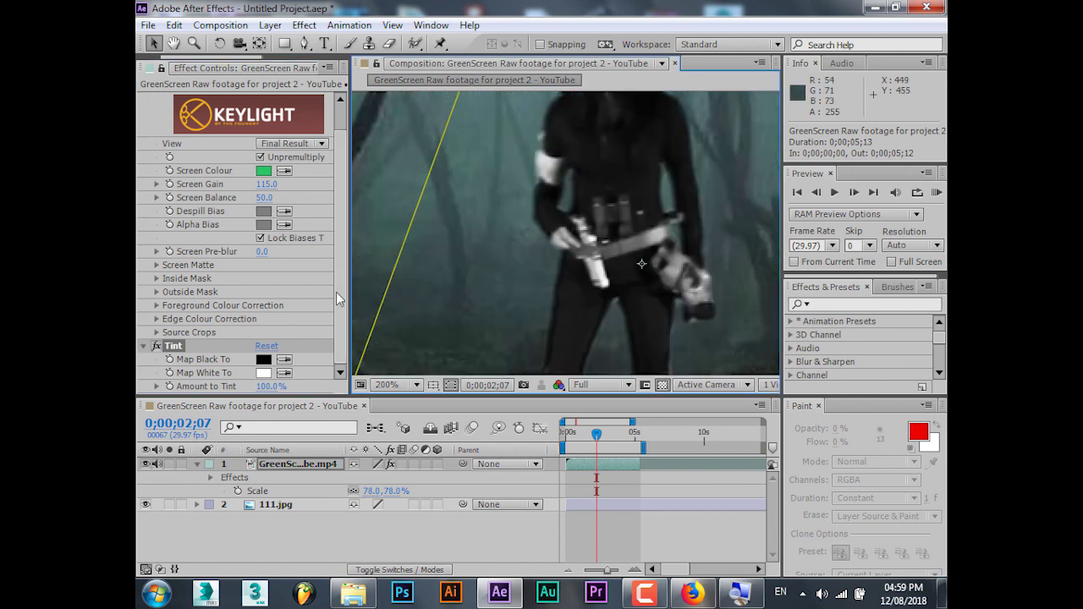
scroll(361, 289, "down", 1)
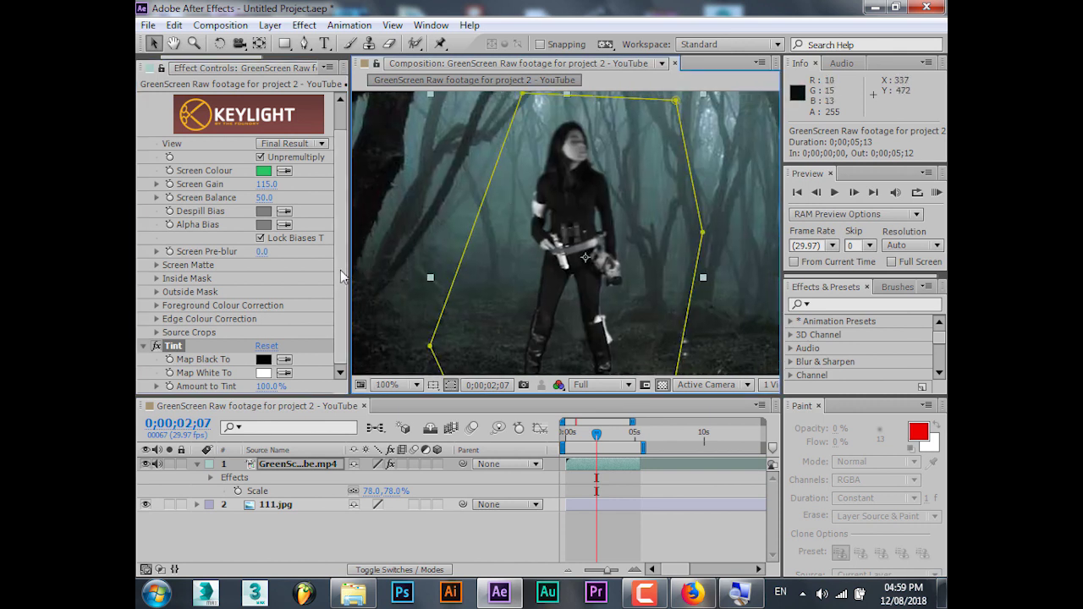
left_click(271, 387)
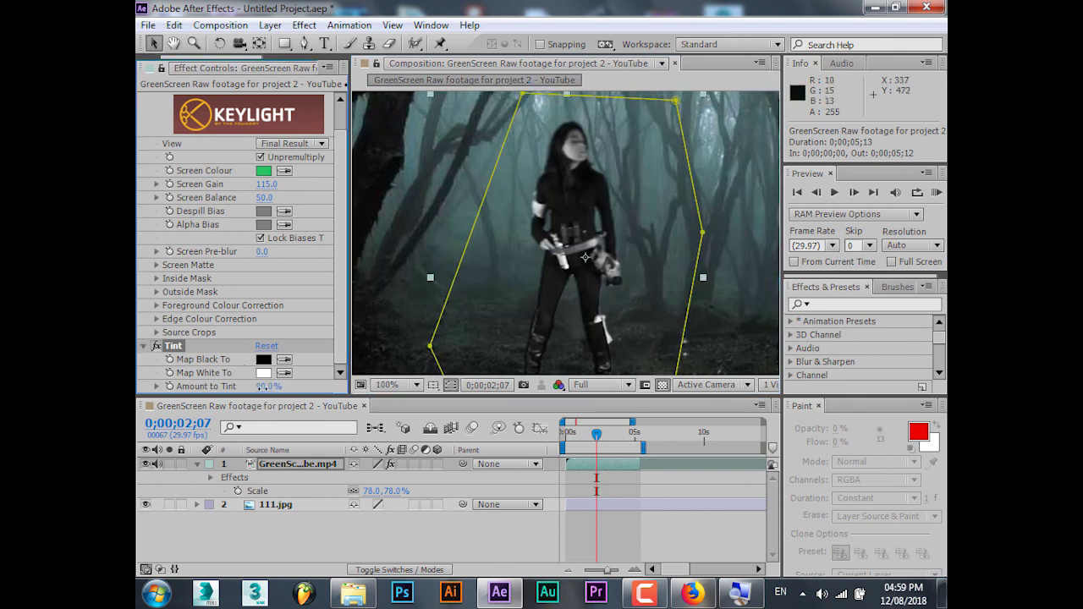
left_click(265, 386)
type("10")
key("Return")
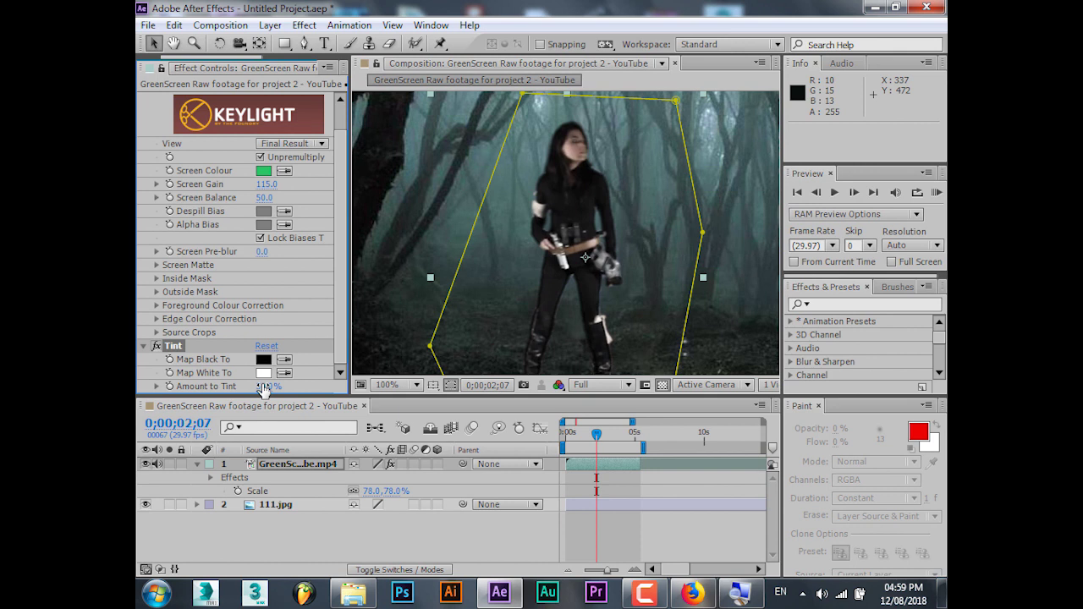
Apply the Curves effect to the footage layer and add a point at the middle of its RGB curve.
left_click(304, 26)
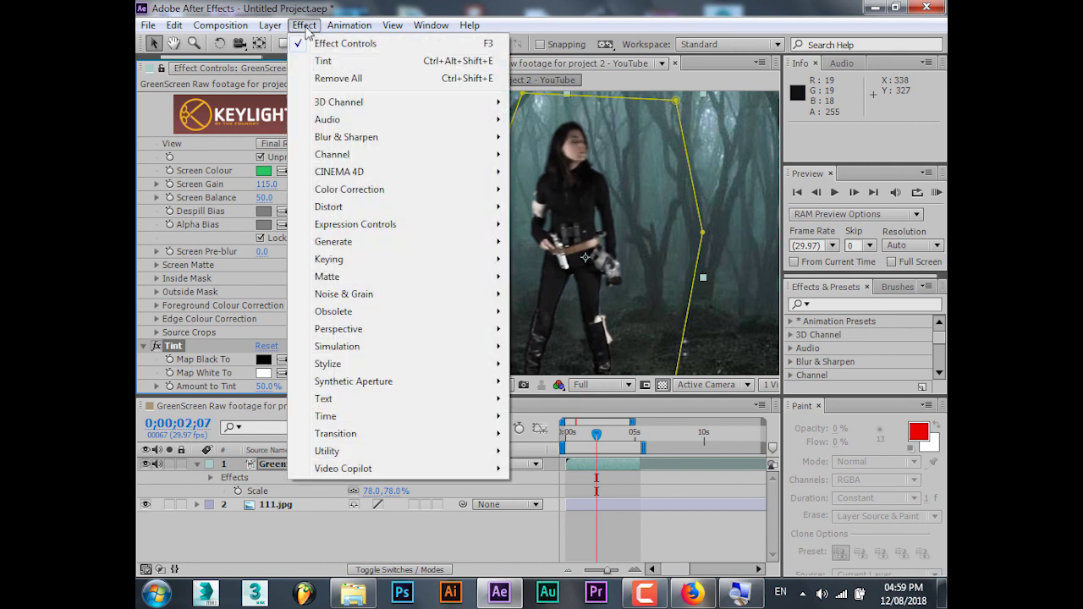
mouse_move(411, 192)
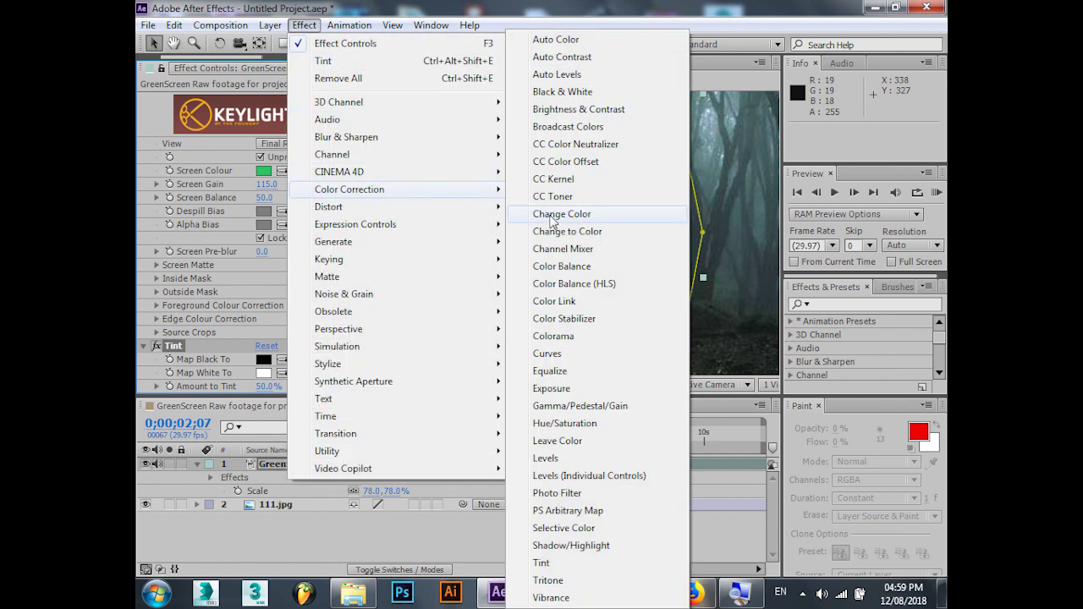
left_click(594, 354)
left_click(317, 219)
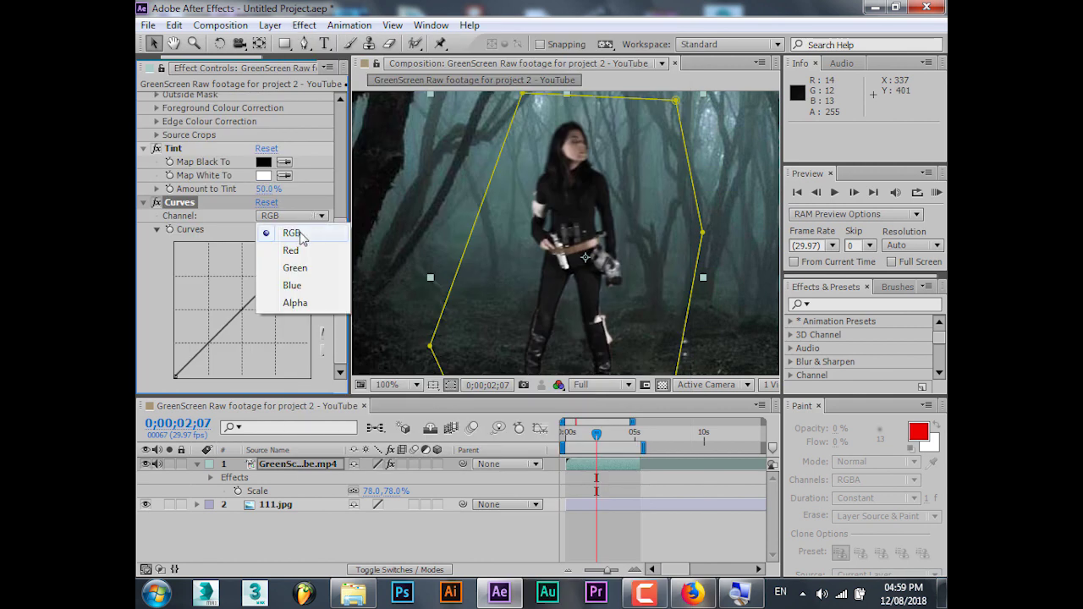
left_click(243, 312)
mouse_move(243, 311)
left_mouse_down()
mouse_move(259, 317)
mouse_move(217, 285)
mouse_move(247, 322)
mouse_move(243, 311)
left_mouse_up()
Lower the middle of the Red channel curve to reduce the red tones in the woman's footage.
left_click(299, 224)
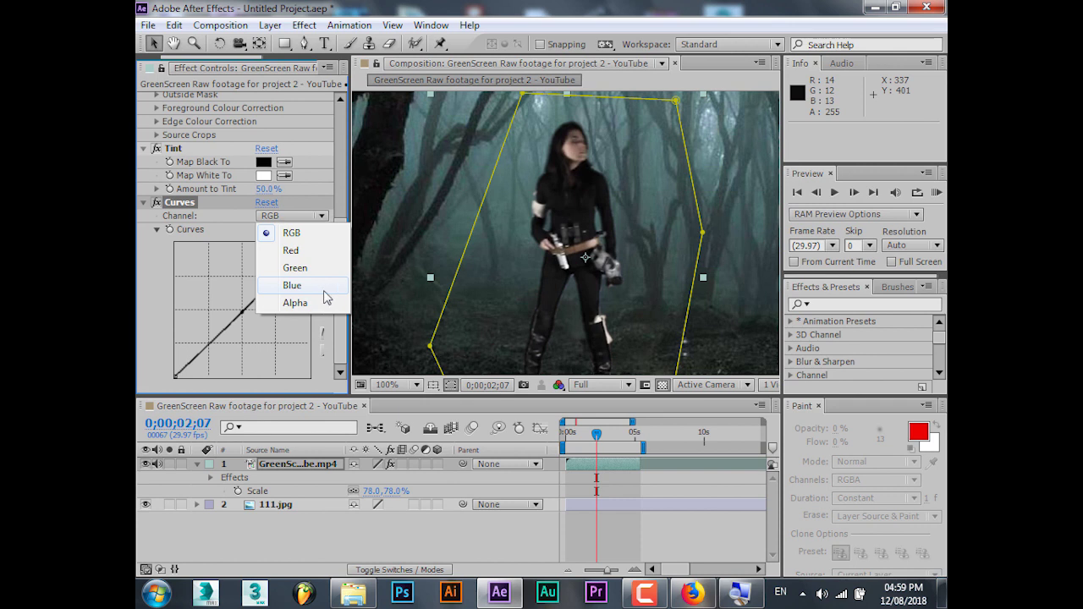
left_click(311, 252)
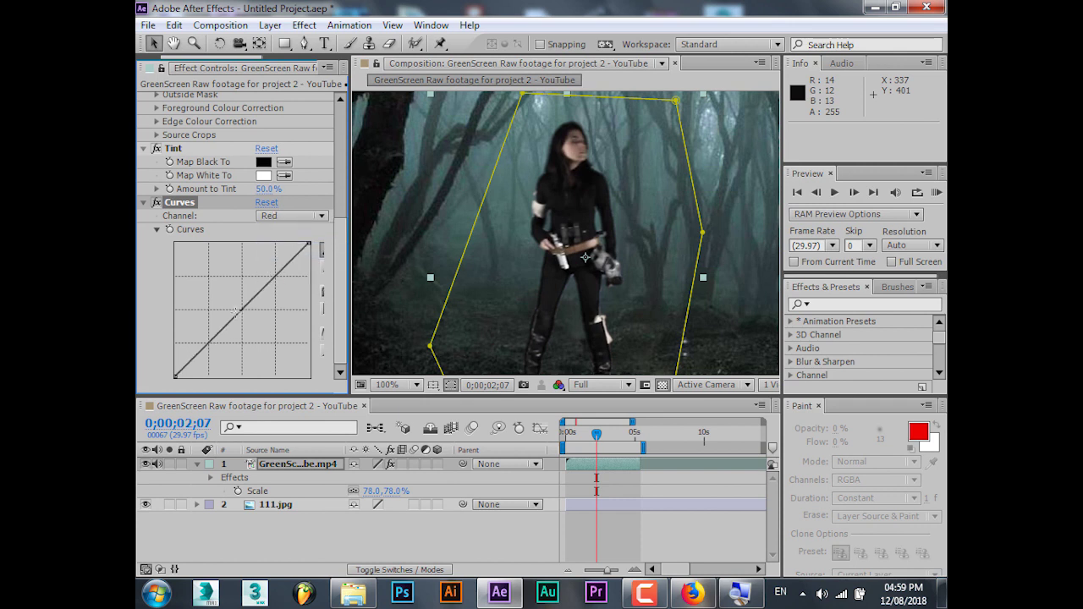
left_click_drag(243, 309, 251, 319)
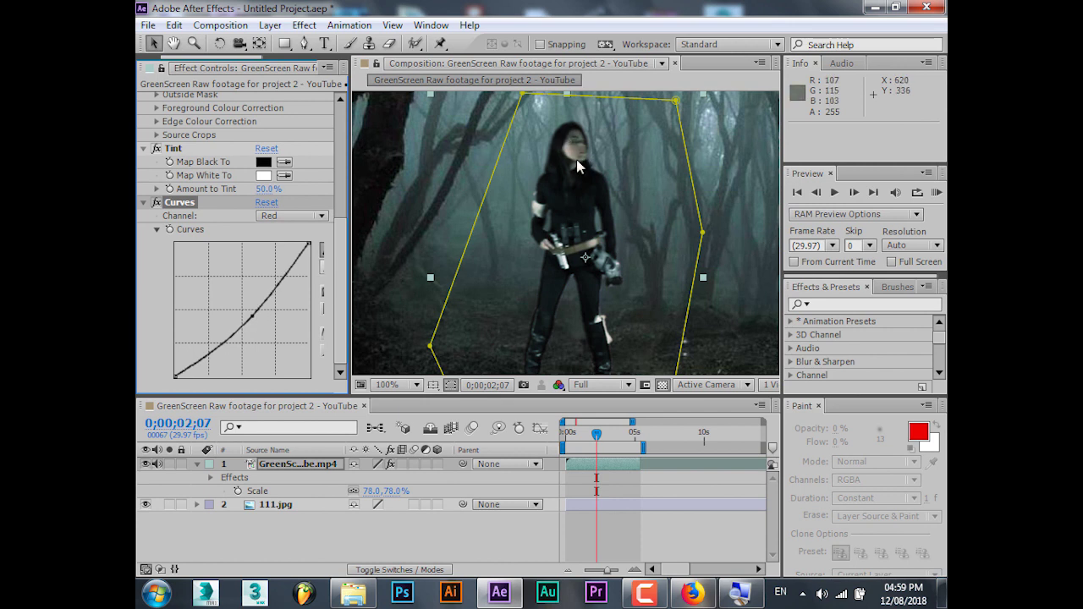
Preview the color-corrected woman over the whole forest scene, then stop playback.
scroll(576, 159, "down", 2)
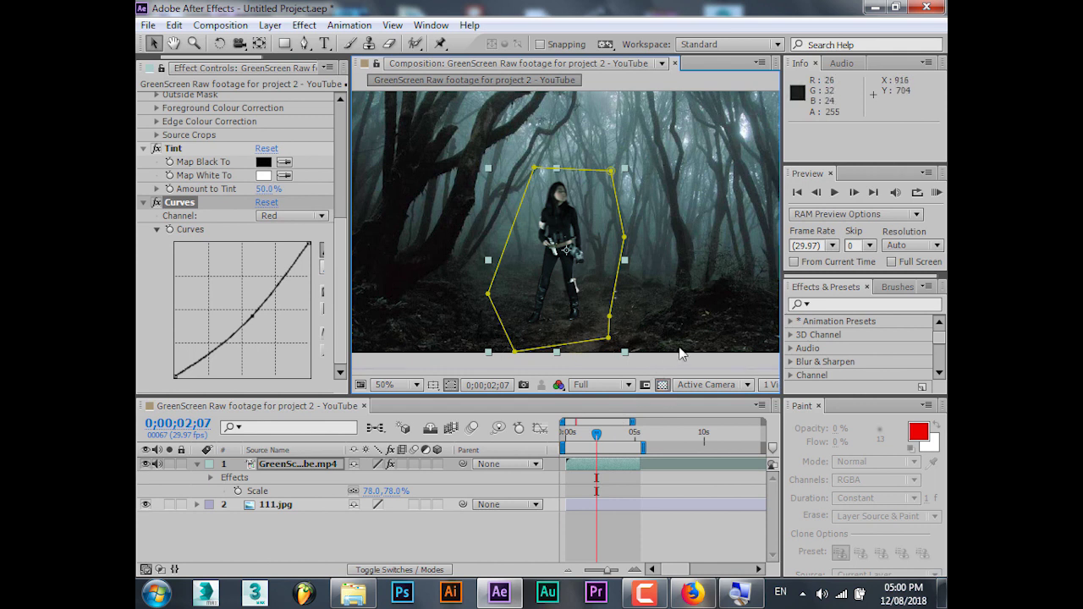
key("KP_0")
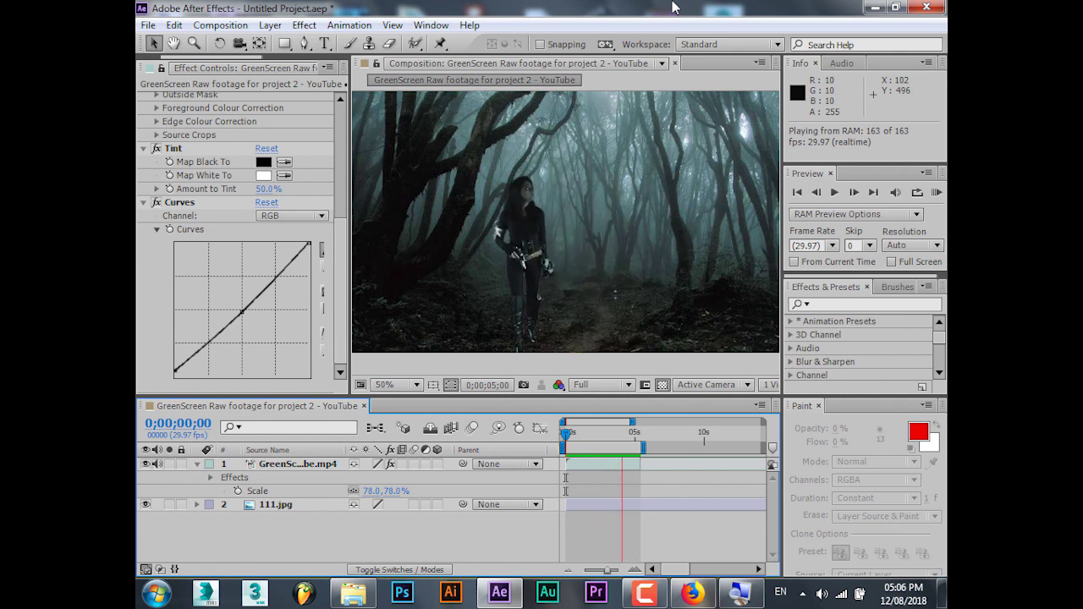
key("space")
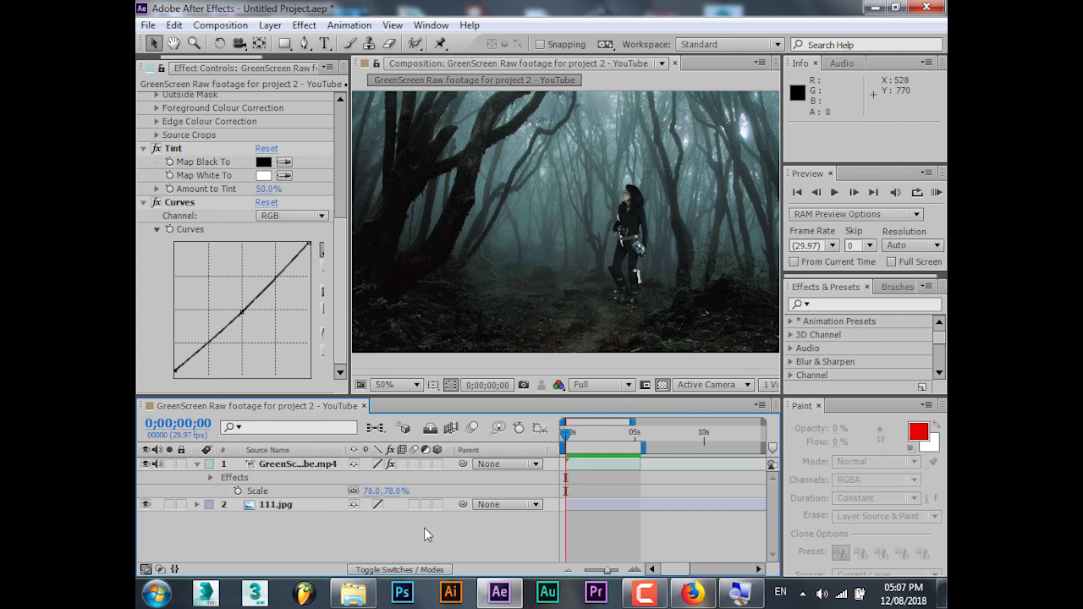
Create a 1280 x 720 px solid in a medium gray-cyan color sampled from the misty forest scene.
left_click(284, 44)
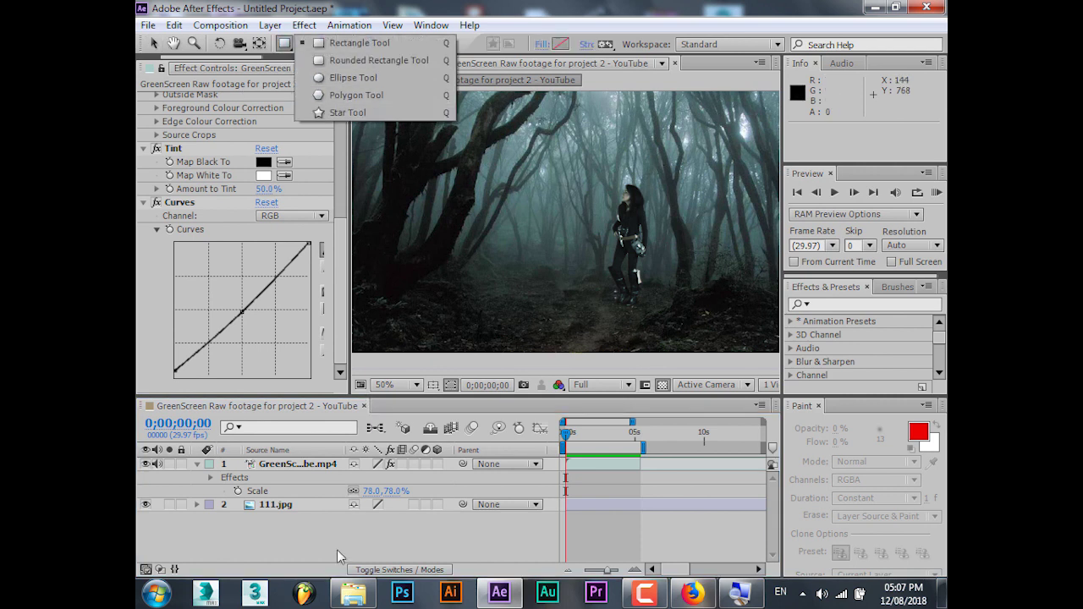
right_click(319, 531)
mouse_move(390, 366)
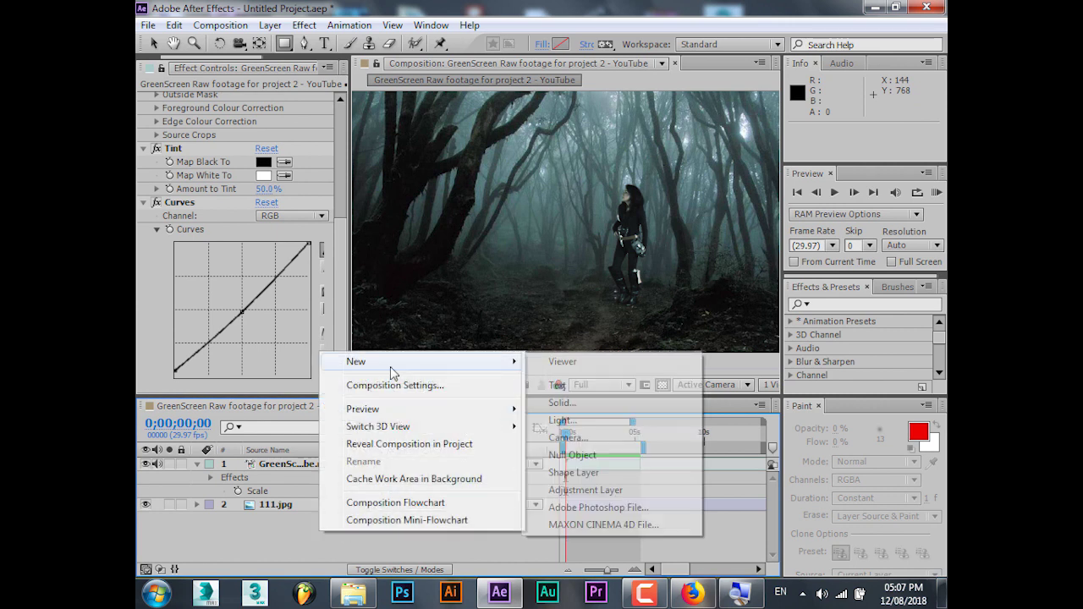
left_click(583, 404)
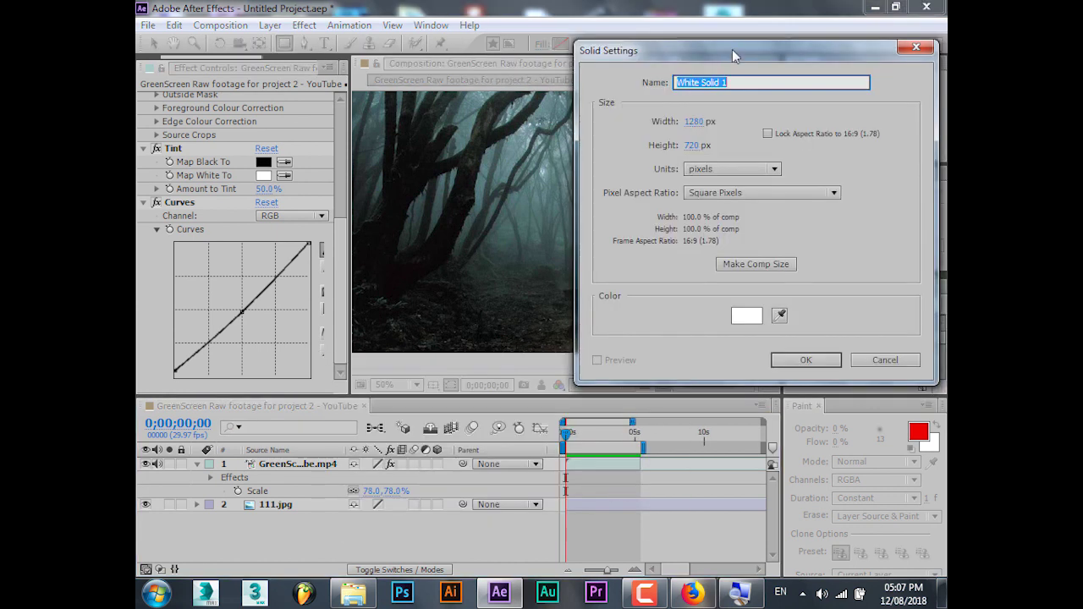
left_click_drag(732, 49, 805, 31)
left_click(850, 304)
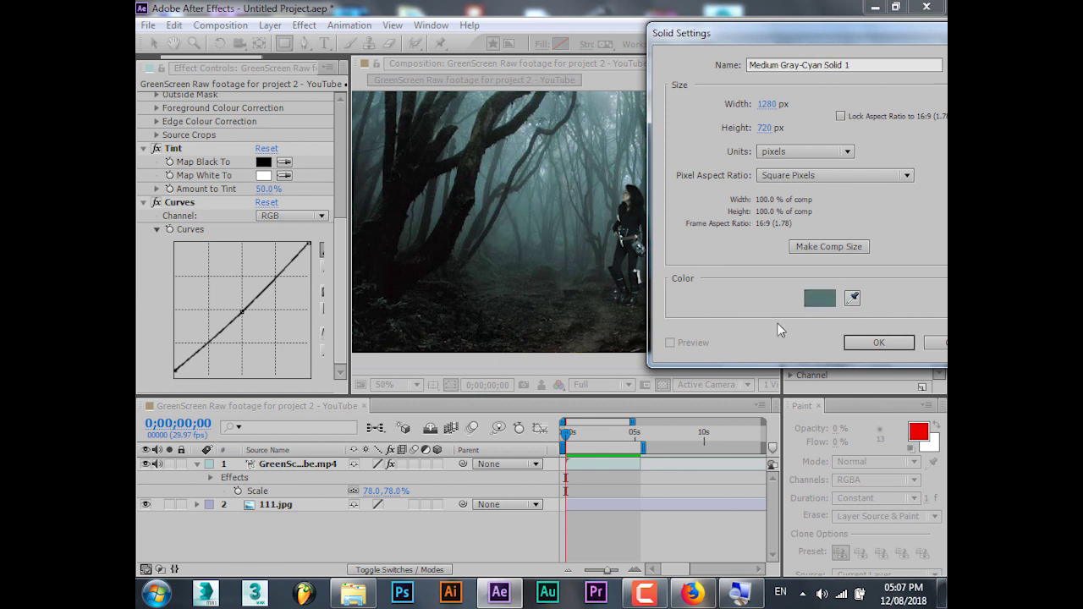
left_click(876, 342)
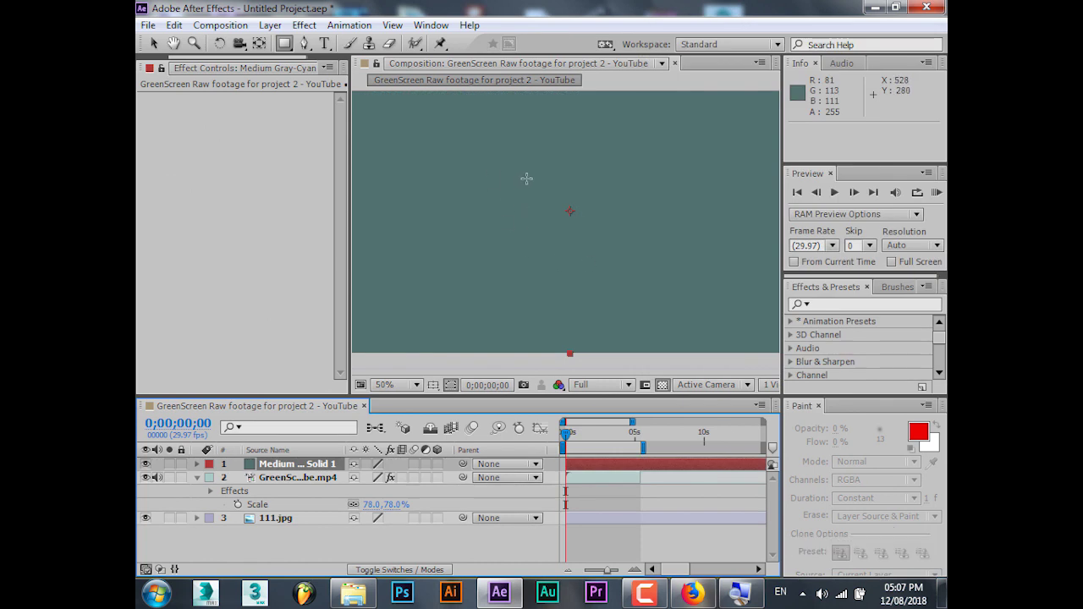
Draw a wide elliptical mask about 788 x 396 px on the gray-cyan solid, around the middle of the scene and the woman.
left_click_drag(285, 43, 345, 86)
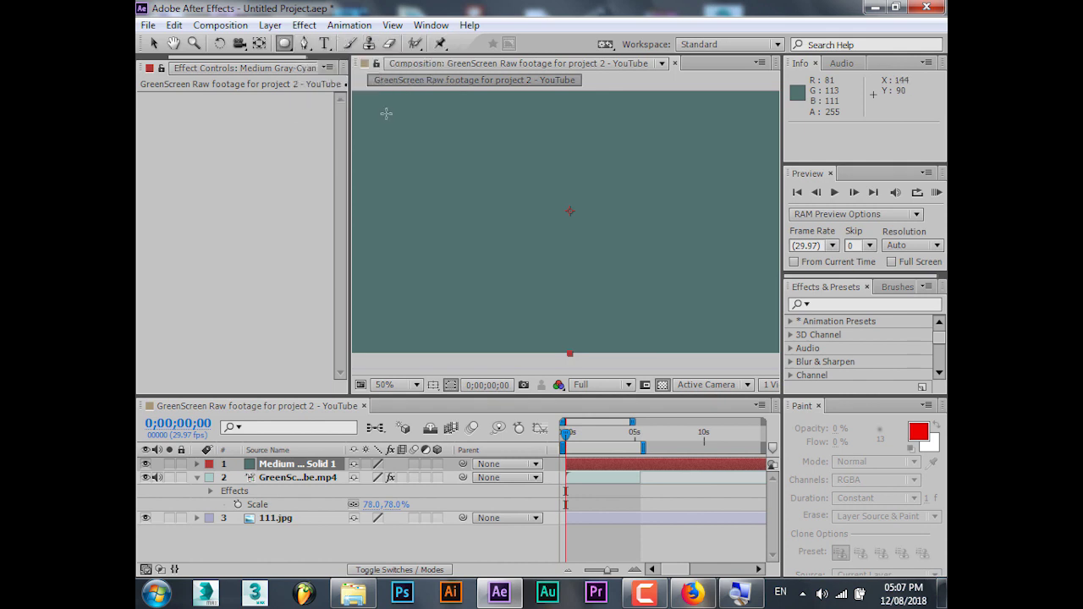
left_click_drag(393, 123, 717, 313)
key("ctrl+z")
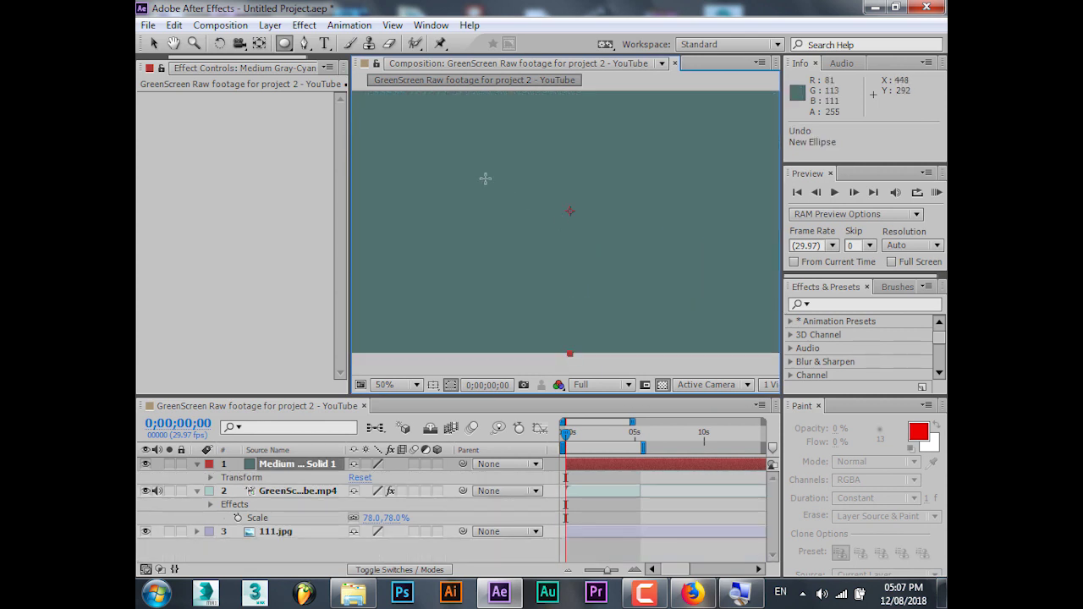
left_click_drag(429, 156, 742, 313)
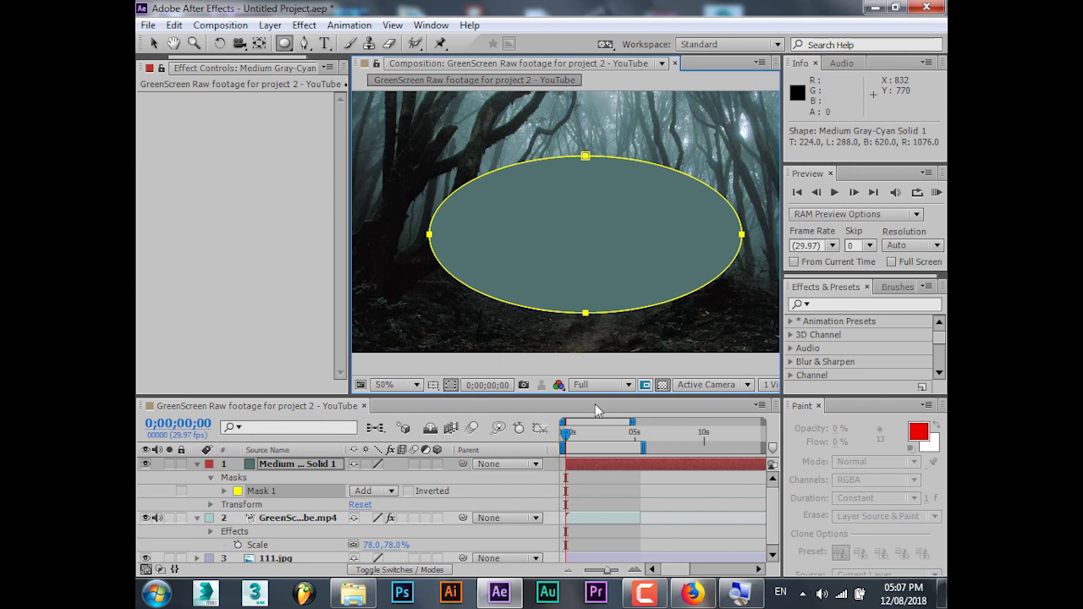
Set the elliptical mask's Mask Feather to 248 pixels so the solid blends softly into the forest.
left_click(225, 491)
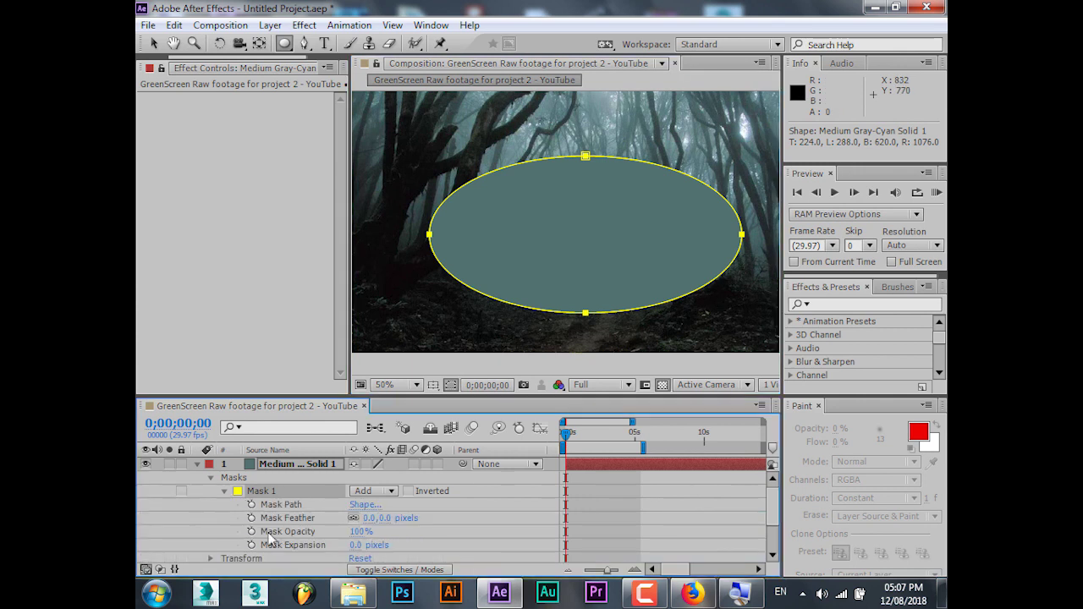
left_click(295, 519)
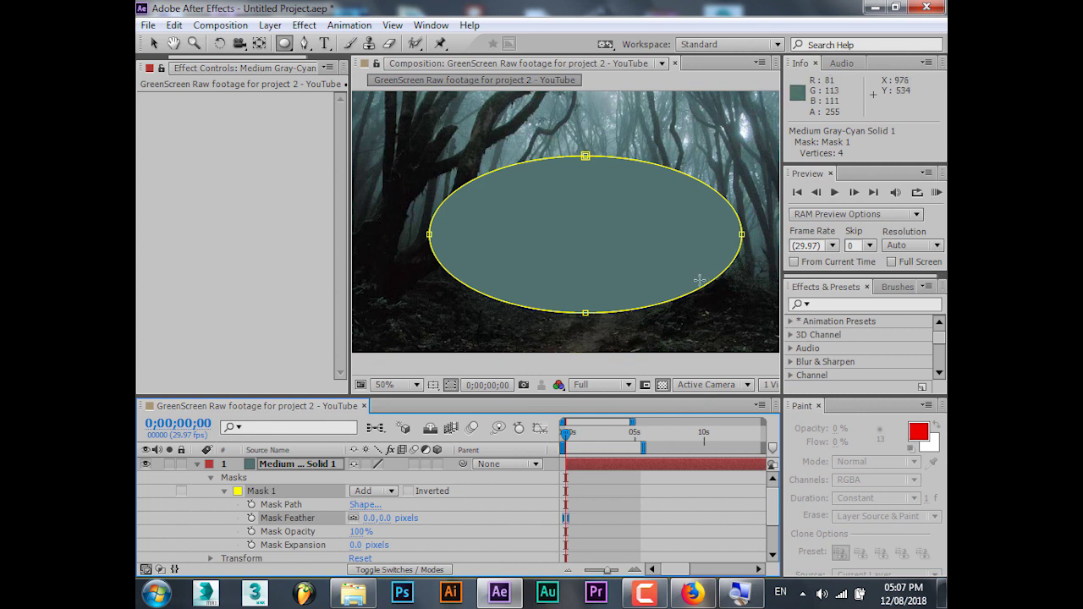
left_click_drag(376, 518, 444, 516)
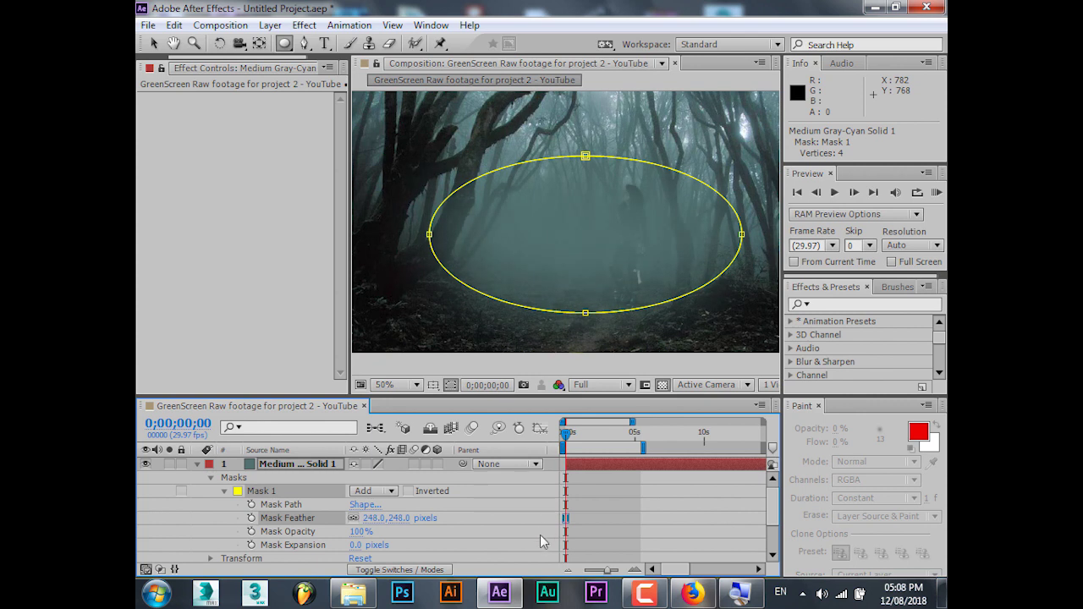
Set the gray-cyan solid layer's Opacity to 50%.
key("t")
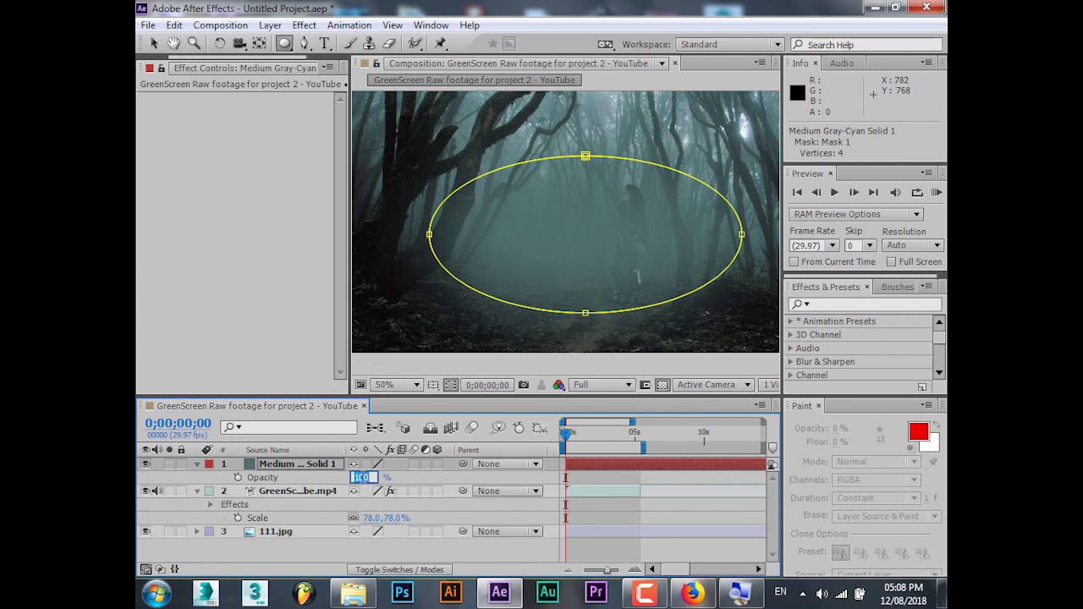
type("50")
key("Return")
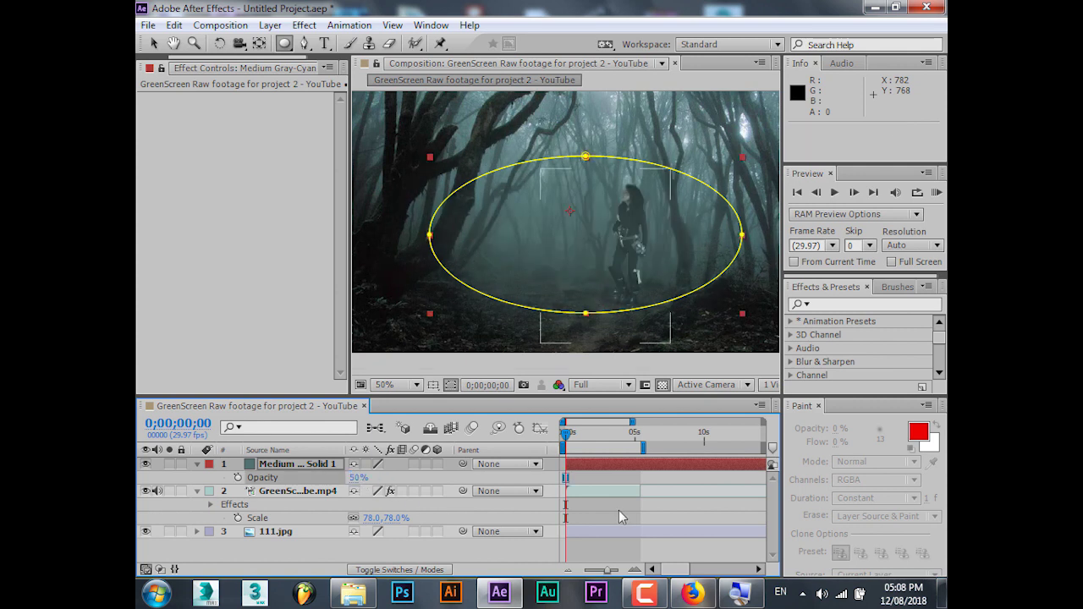
left_click(623, 510)
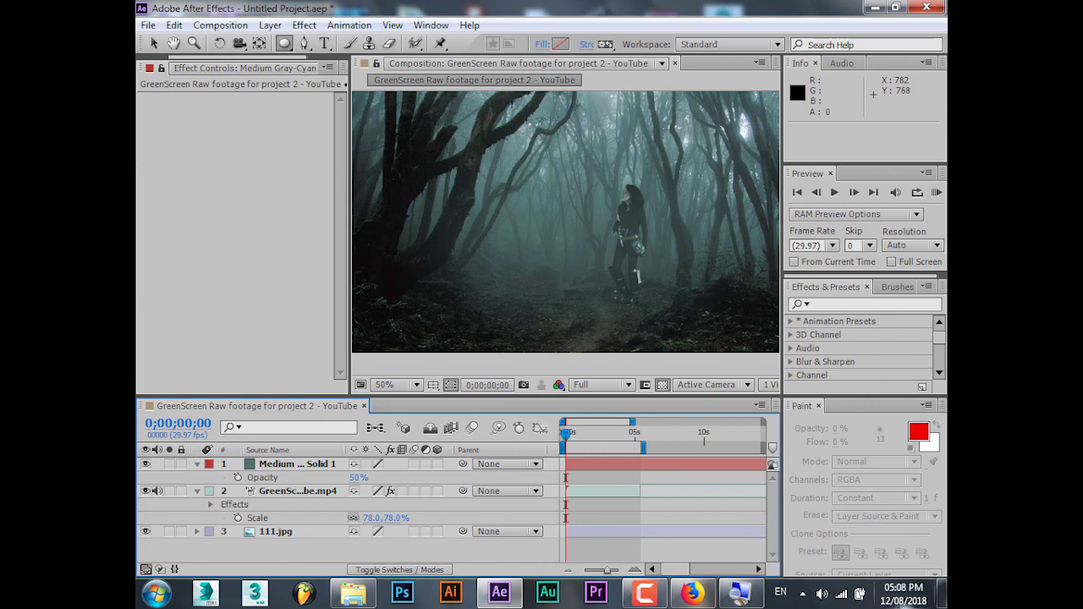
Keyframe the solid's Opacity from 50% at the start of the timeline to 25% at 0;00;05;12.
left_click_drag(567, 433, 580, 440)
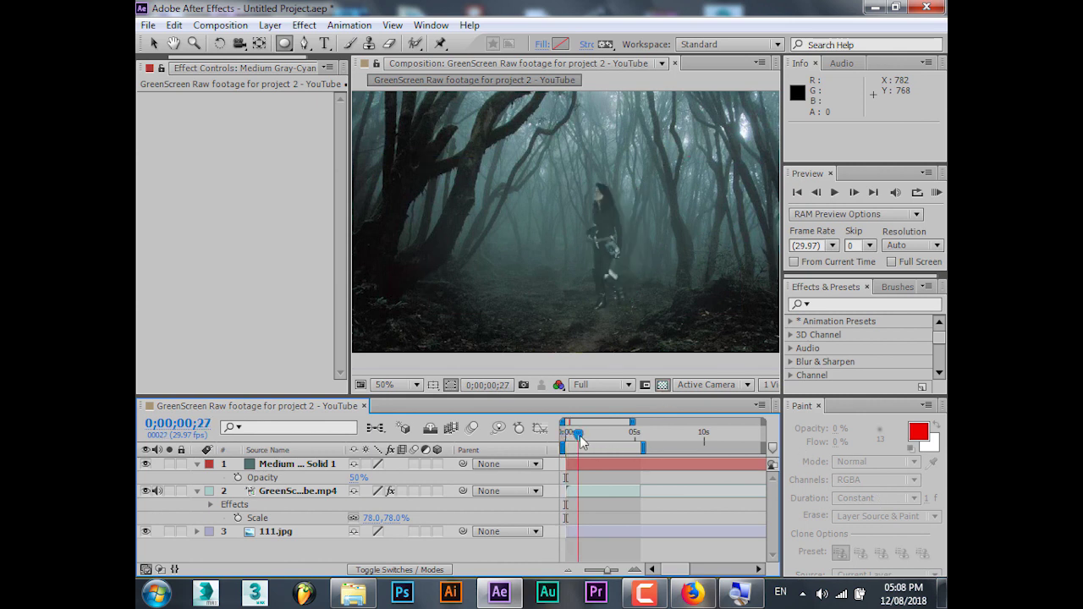
left_click_drag(580, 440, 638, 437)
left_click(237, 477)
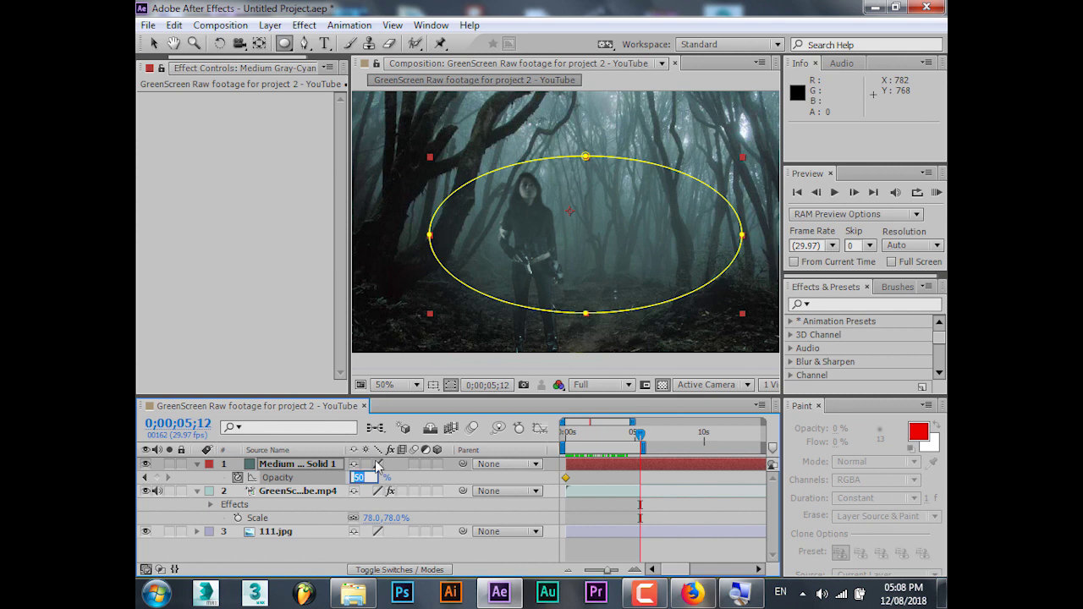
key("Return")
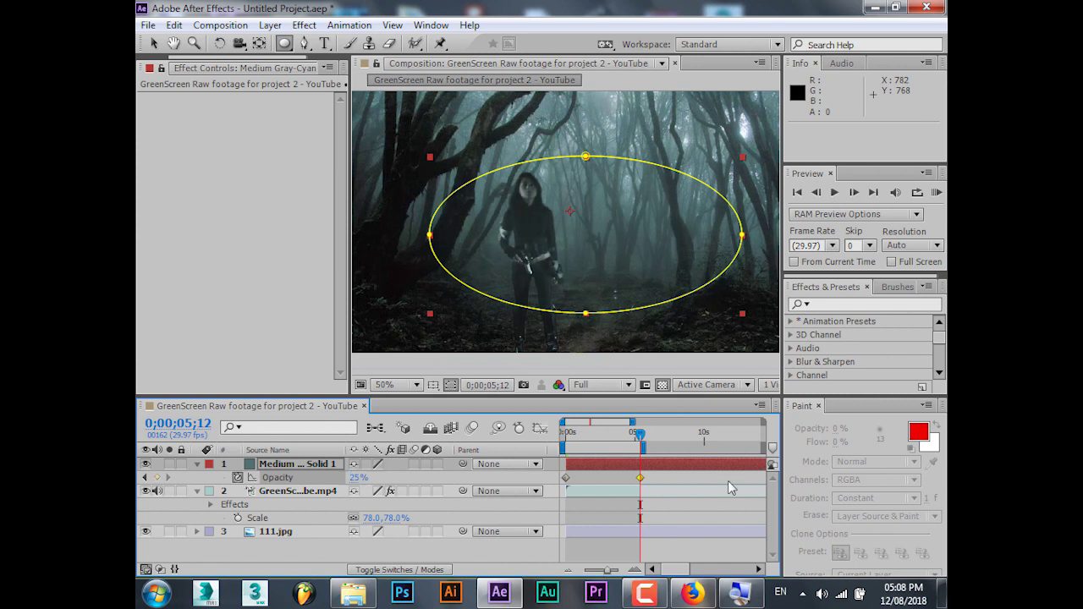
Deselect the solid layer and run a RAM preview of the composite with the fading fog.
left_click(702, 484)
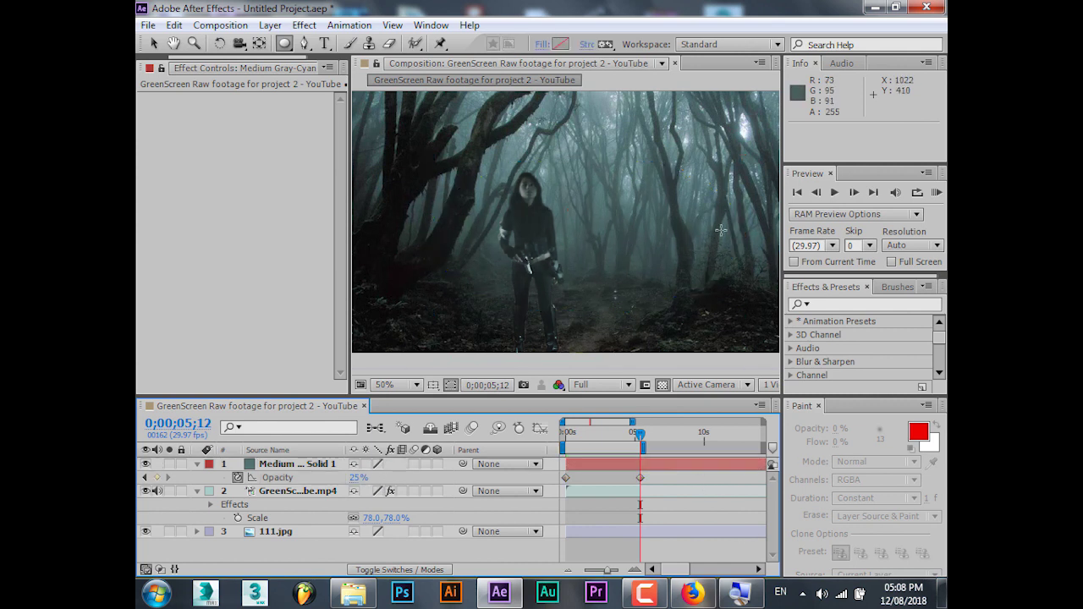
key("KP_0")
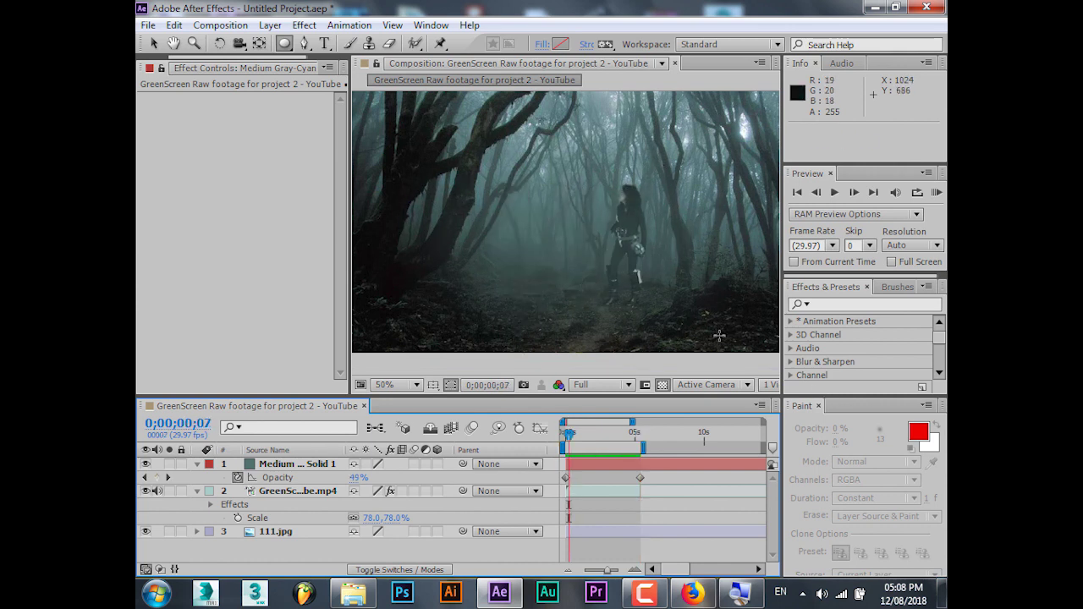
key("grave")
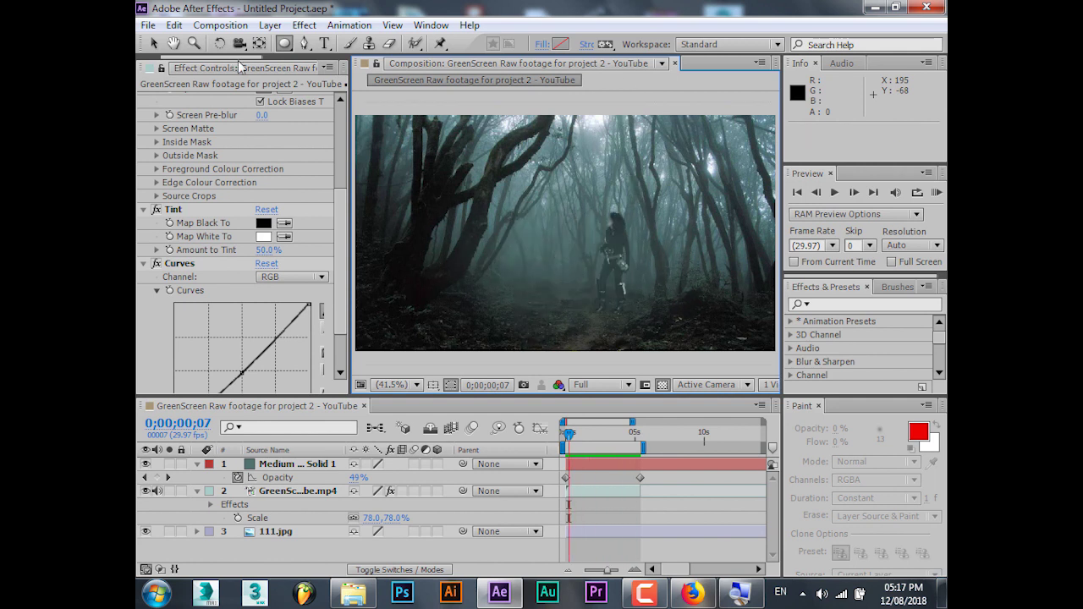
Create a new 1280 x 720 composition in the project, 10 seconds long at 25 fps.
left_click(159, 67)
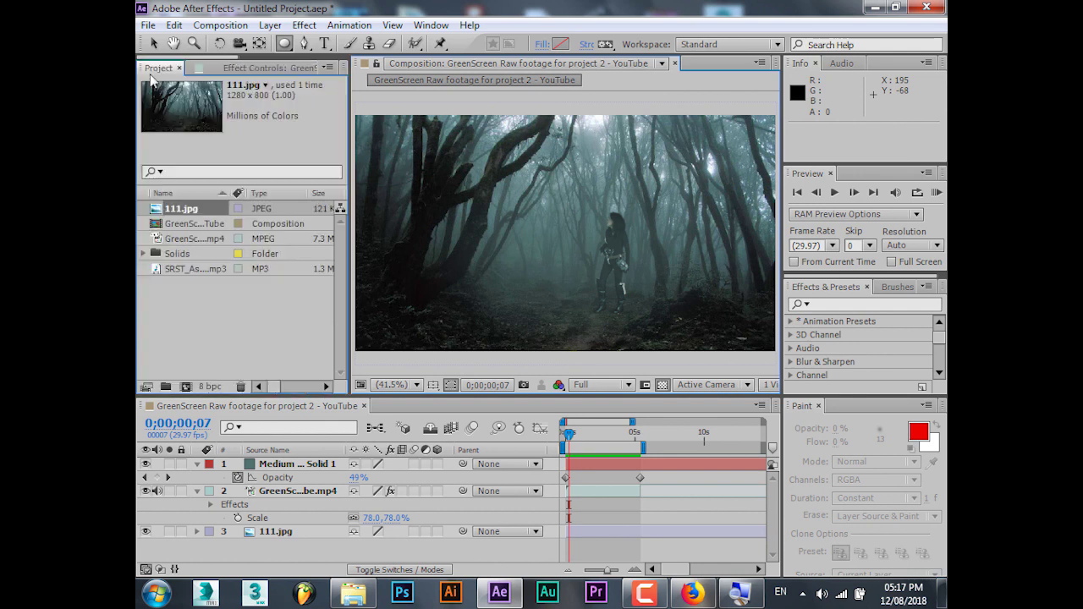
left_click(187, 387)
left_click(616, 416)
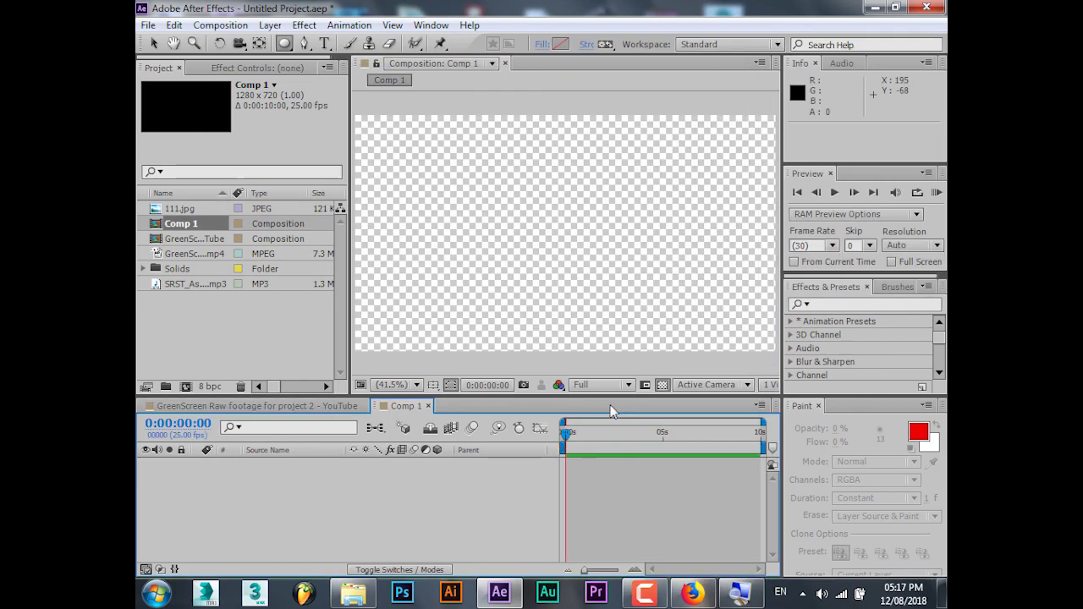